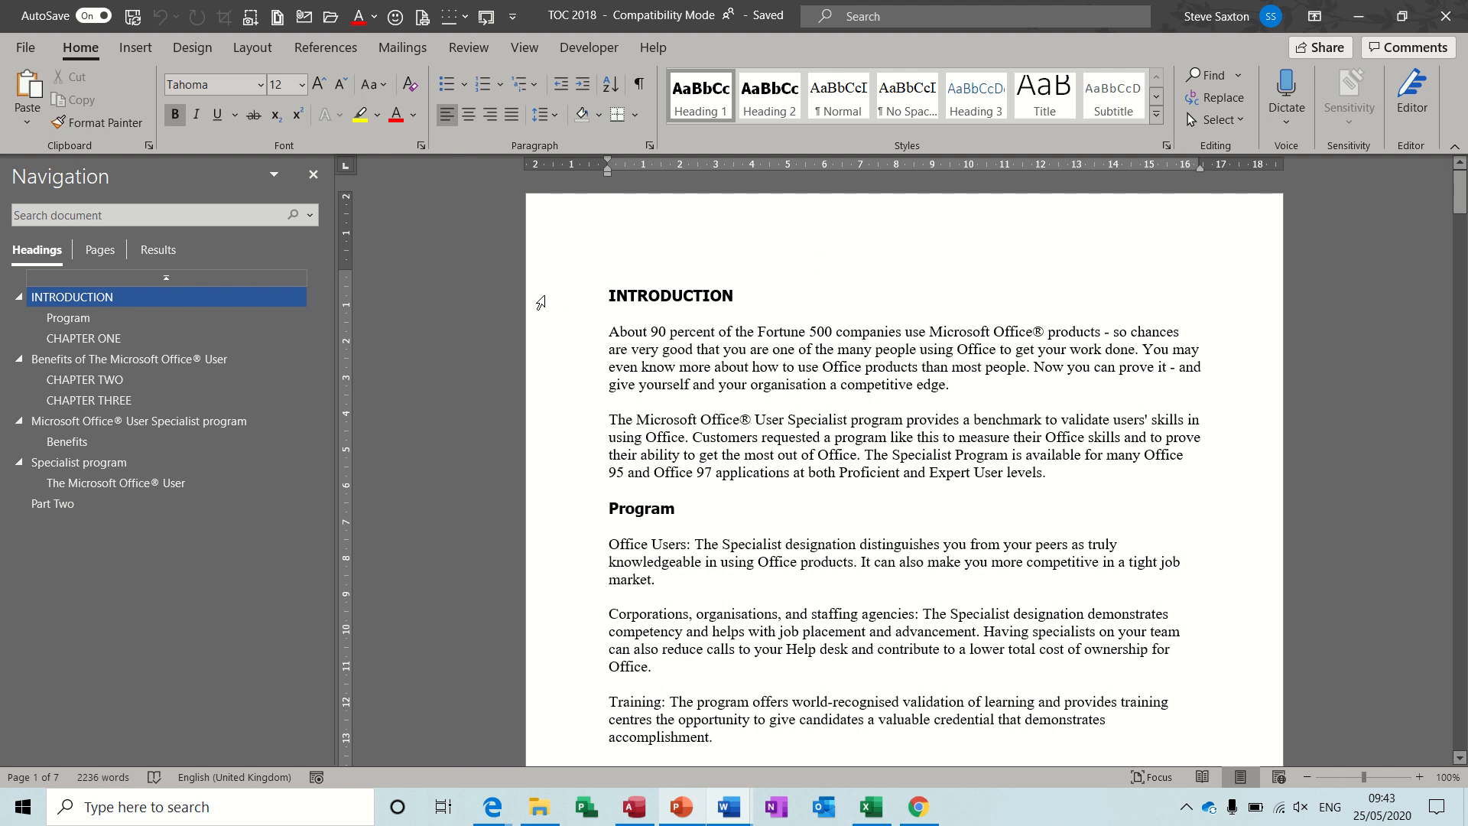
Check which heading styles are applied to the INTRODUCTION and Program headings.
{"action": "left_click", "coordinate": [541, 296]}
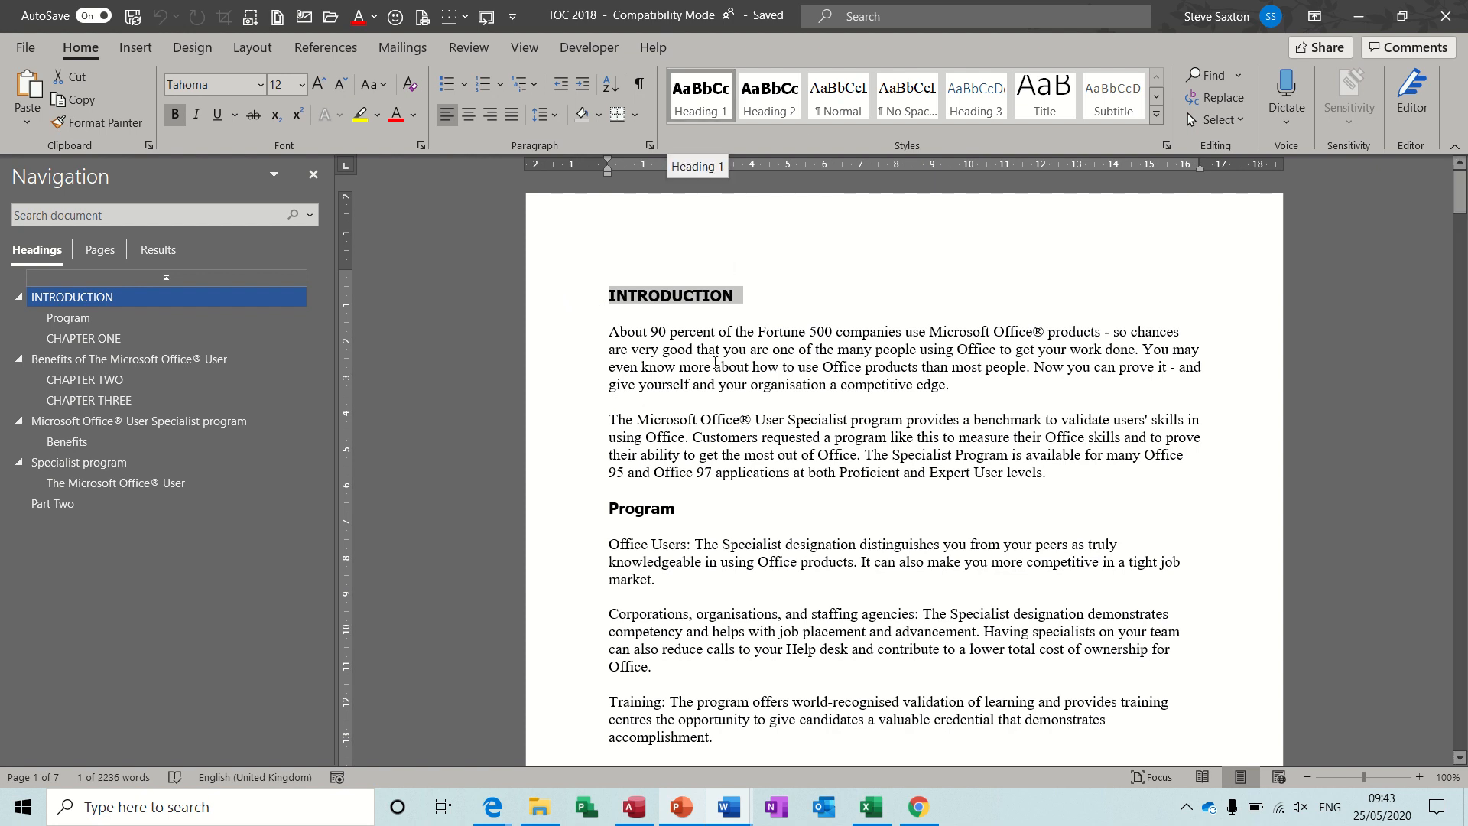
{"action": "left_click", "coordinate": [560, 511]}
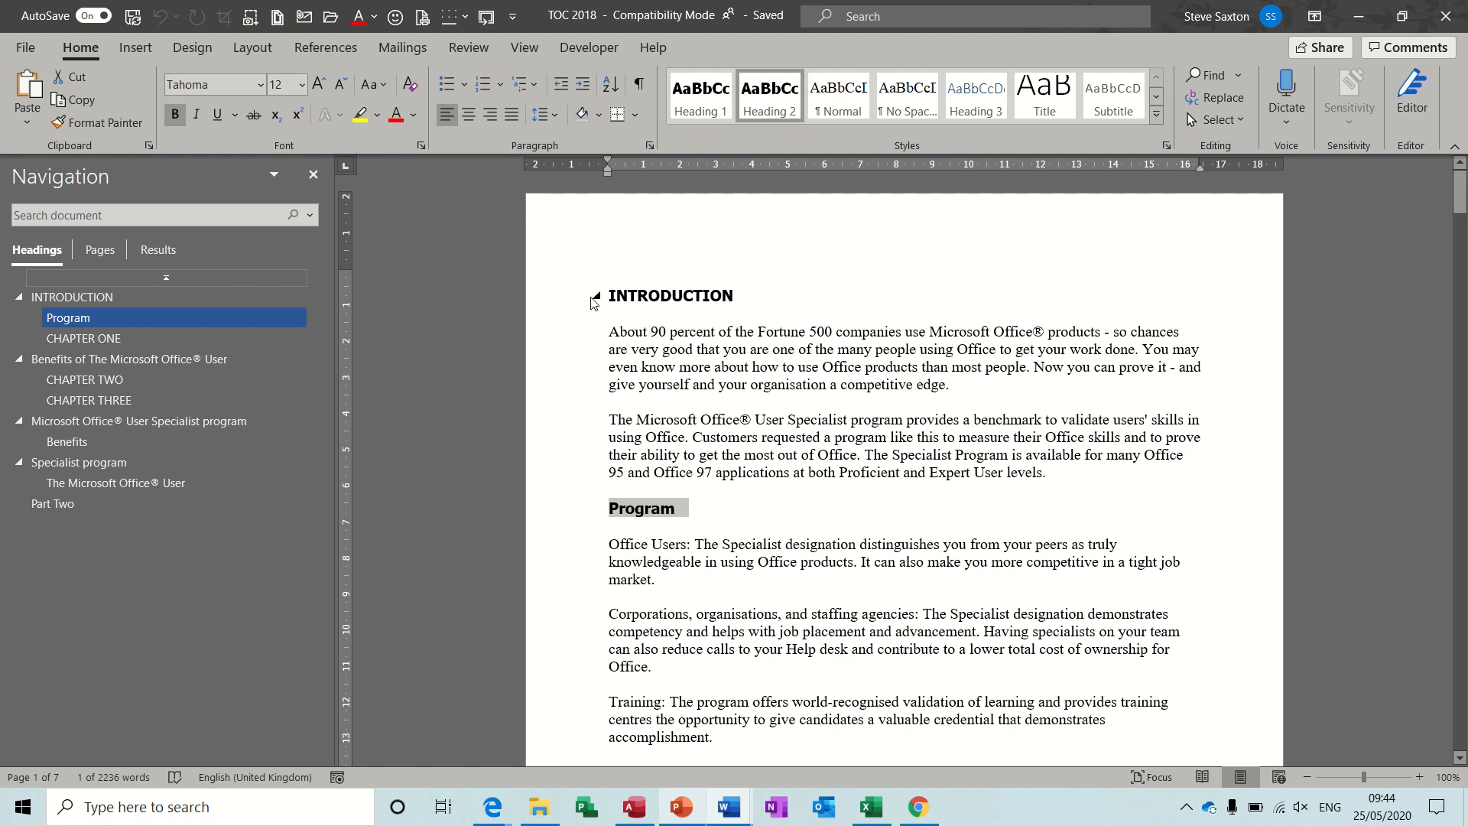
Modify the Heading 1 style to a 16 pt font size and the standard Light Blue font colour.
{"action": "left_click", "coordinate": [555, 299]}
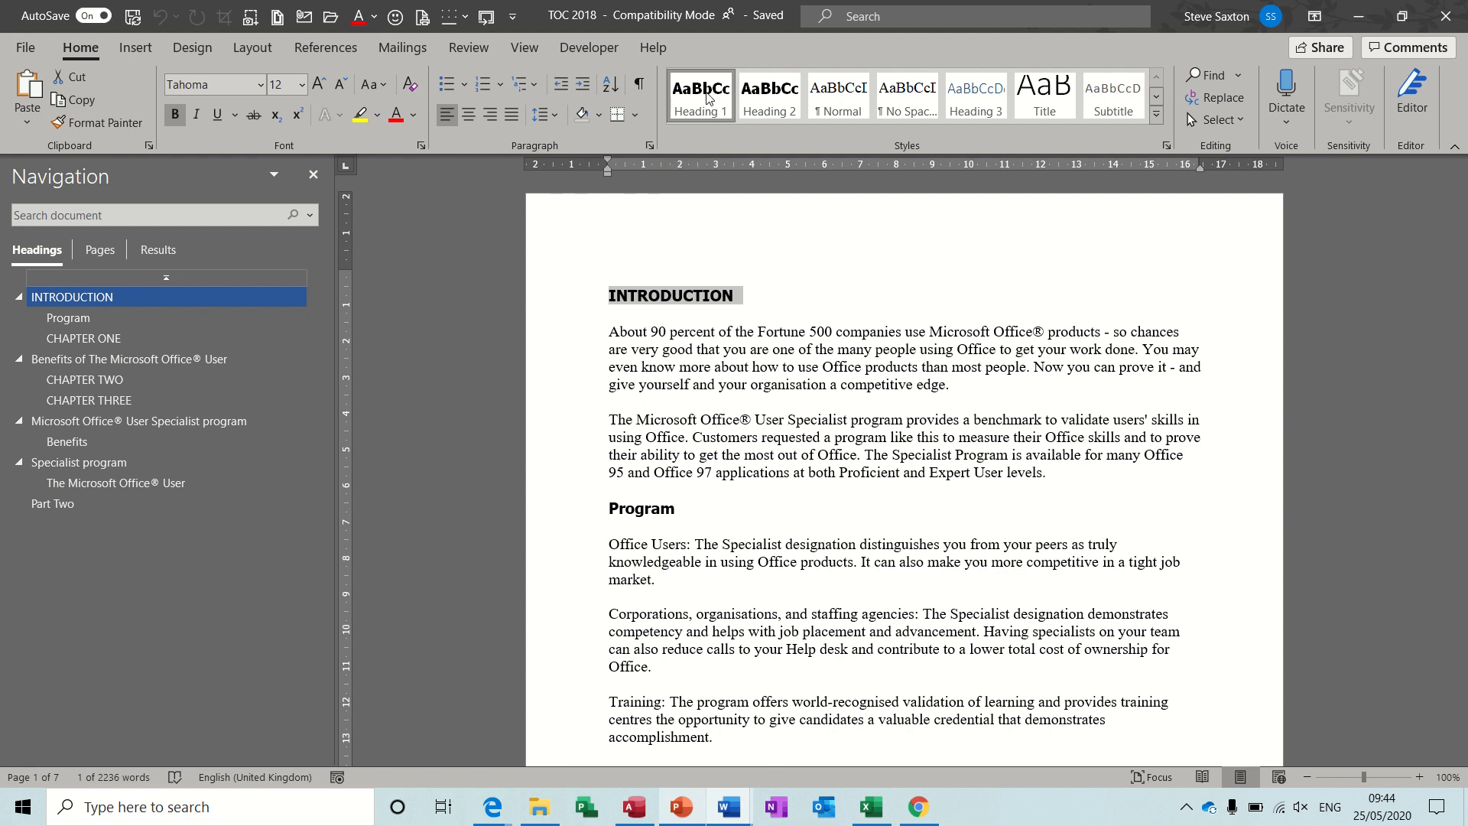
{"action": "right_click", "coordinate": [708, 97]}
{"action": "left_click", "coordinate": [760, 134]}
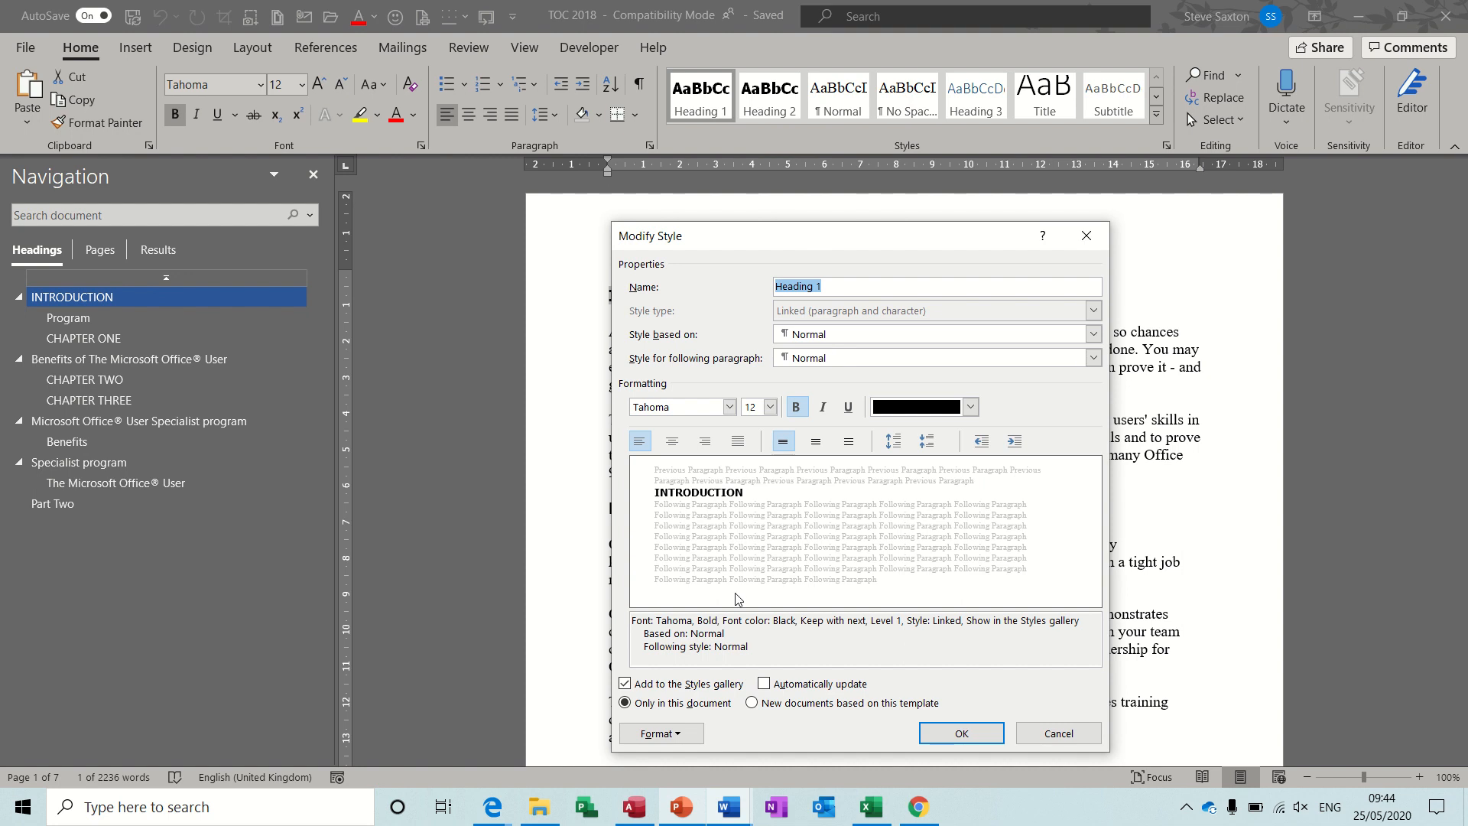
{"action": "left_click", "coordinate": [770, 407]}
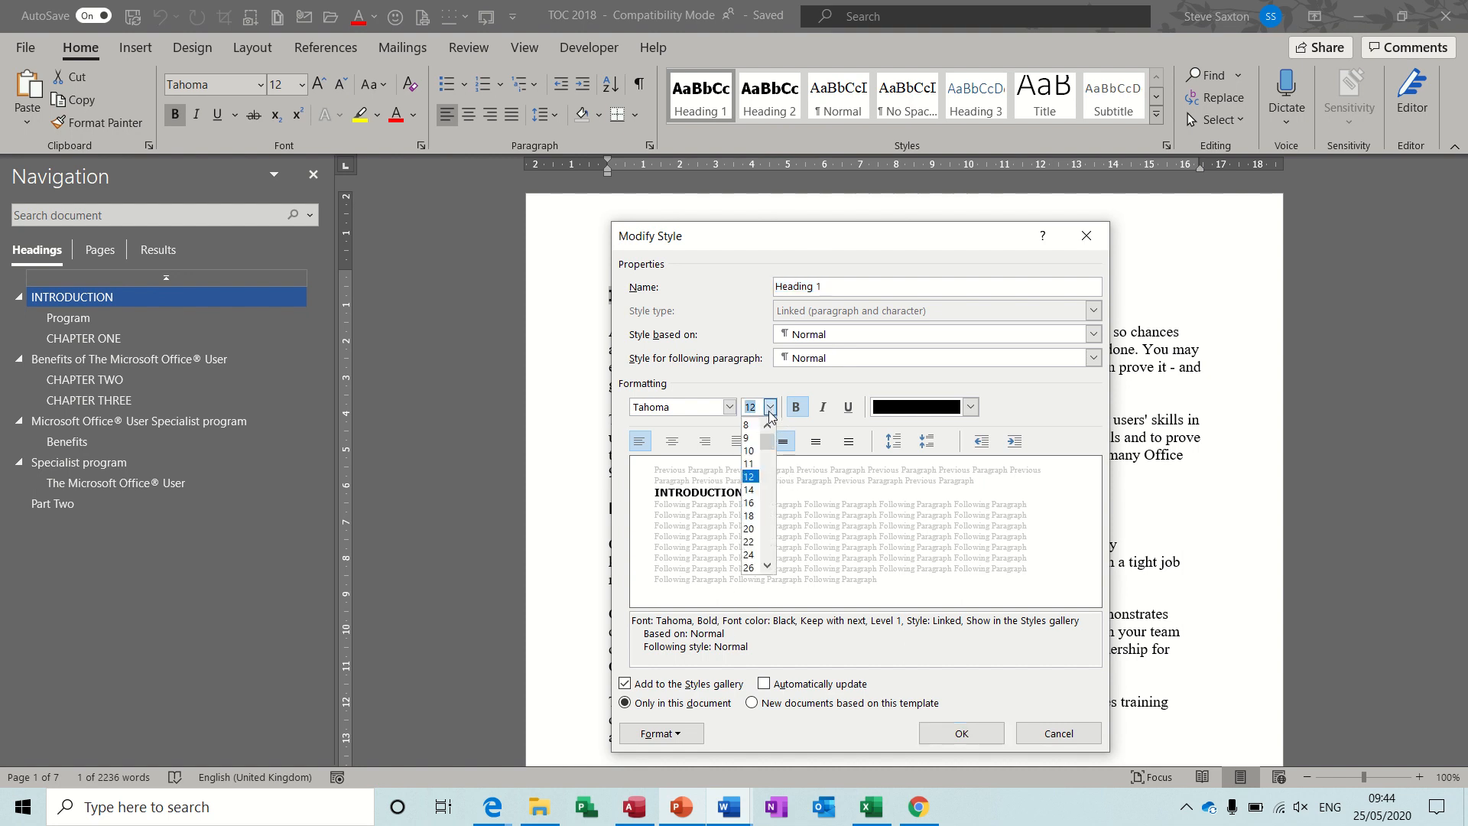
{"action": "left_click", "coordinate": [749, 503]}
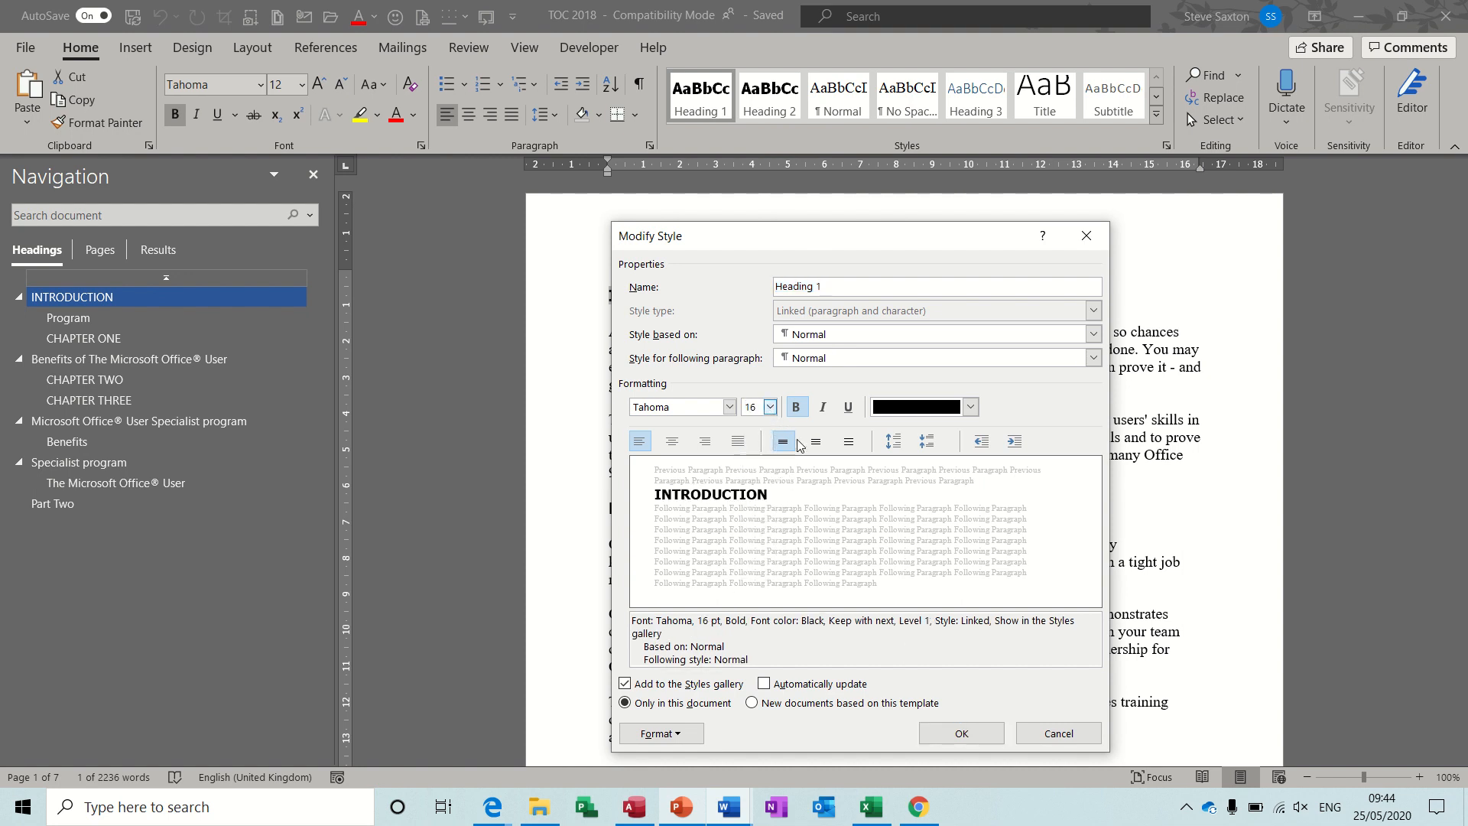
{"action": "left_click", "coordinate": [969, 406]}
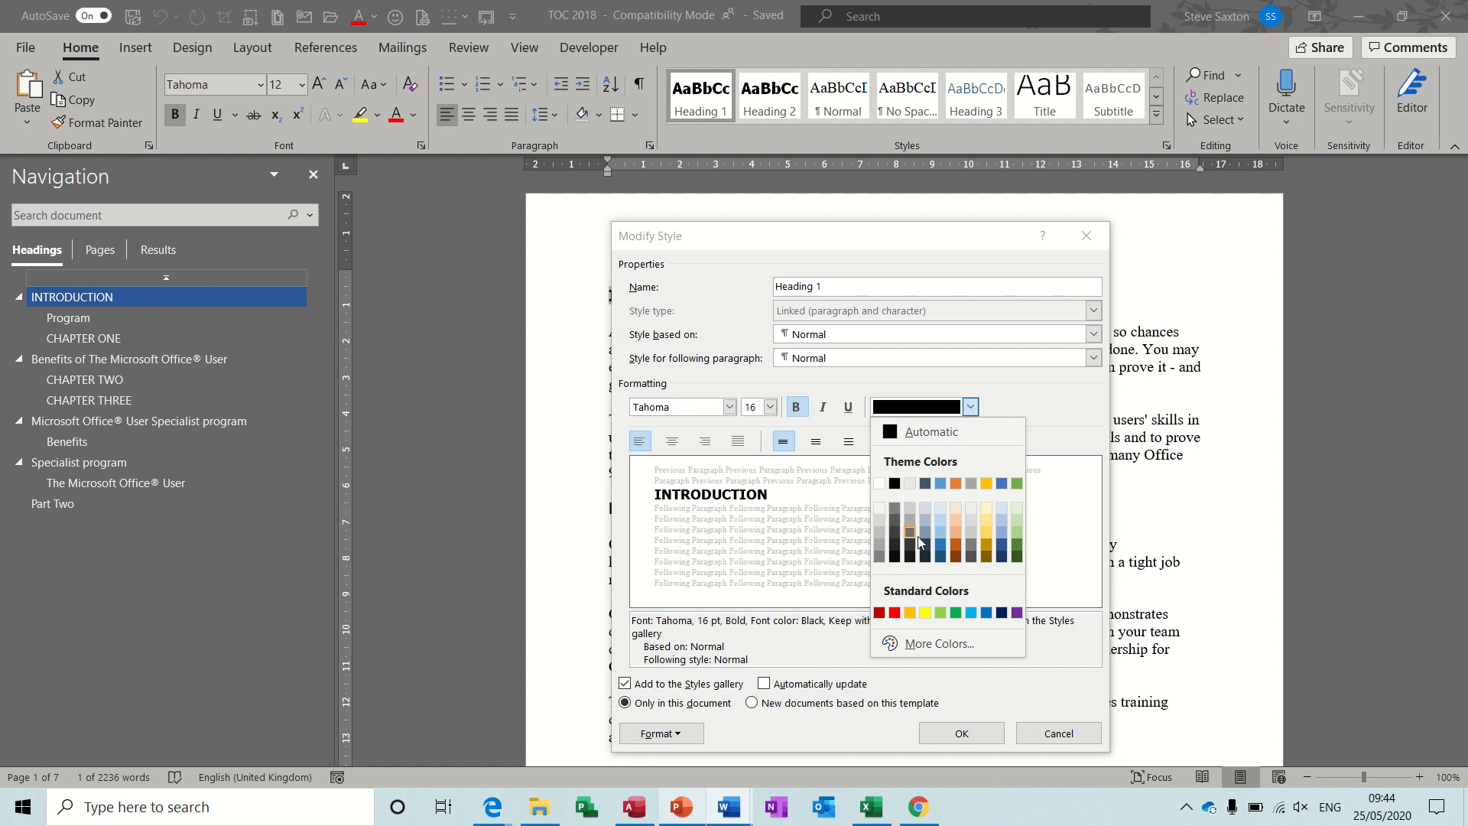
{"action": "left_click", "coordinate": [970, 613]}
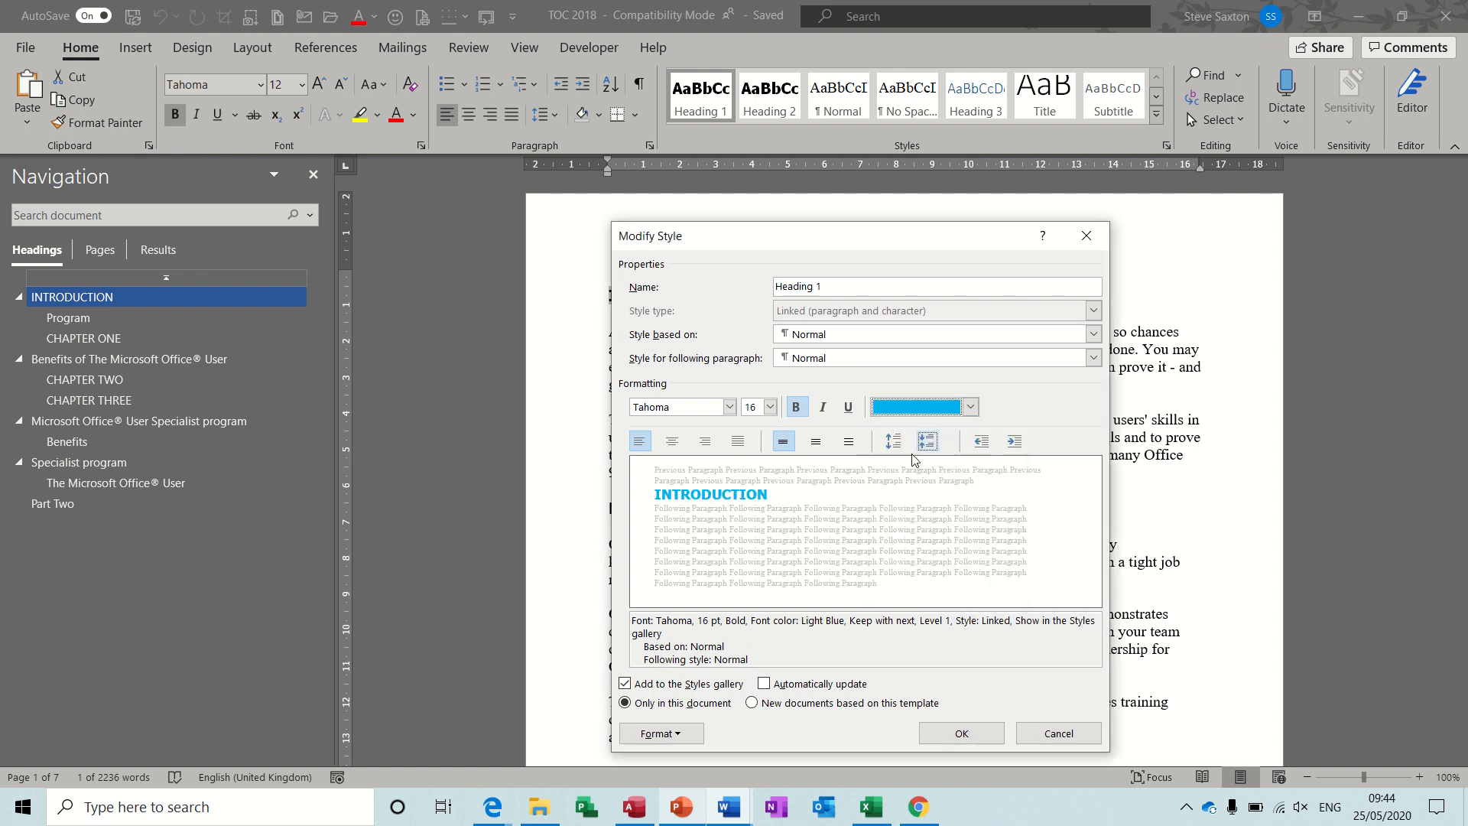
Set the Heading 1 style's paragraph spacing to 6 pt before and 12 pt after, and apply the style changes.
{"action": "left_click", "coordinate": [687, 734]}
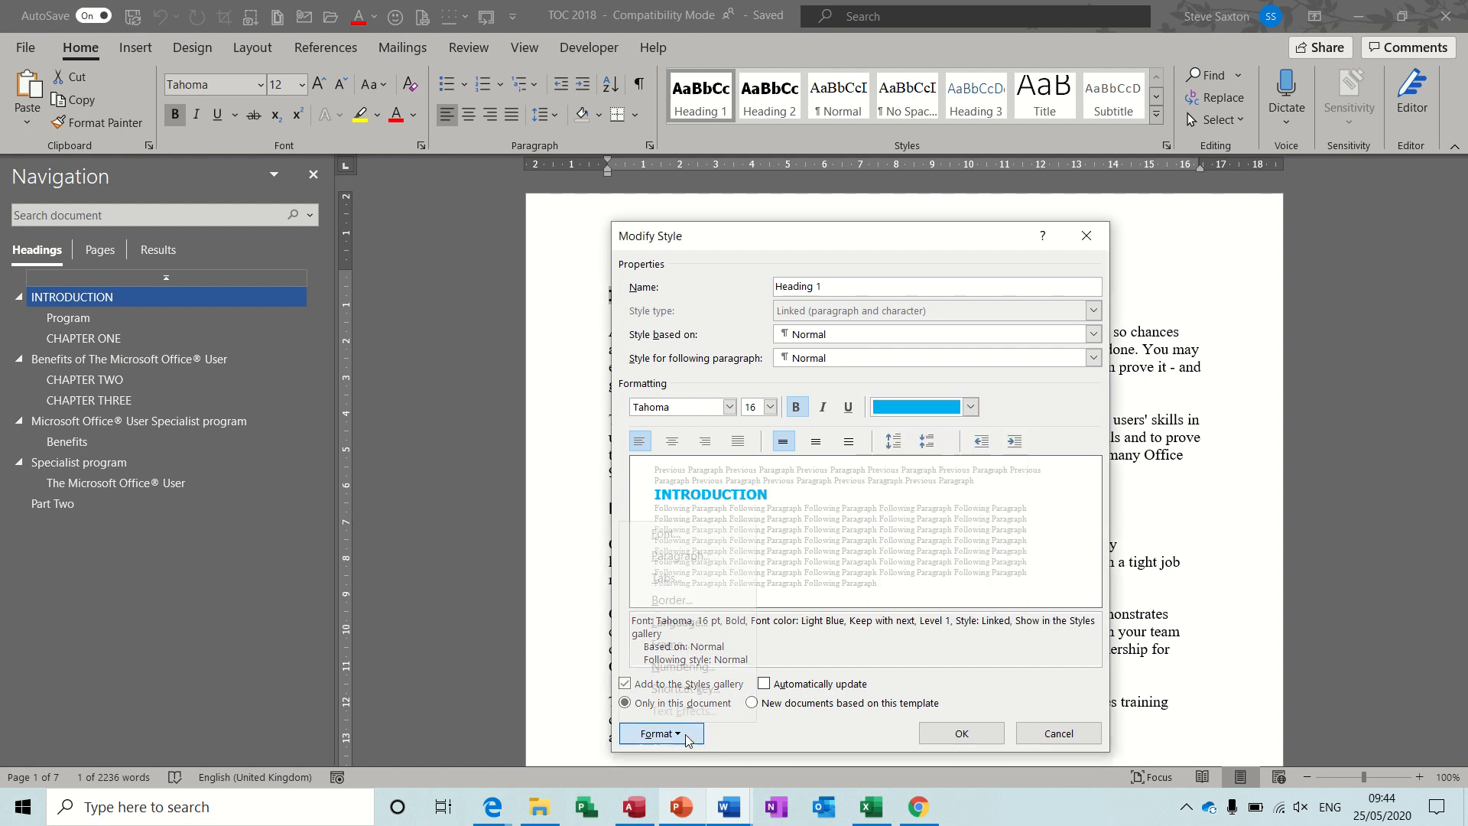
{"action": "left_click", "coordinate": [688, 560]}
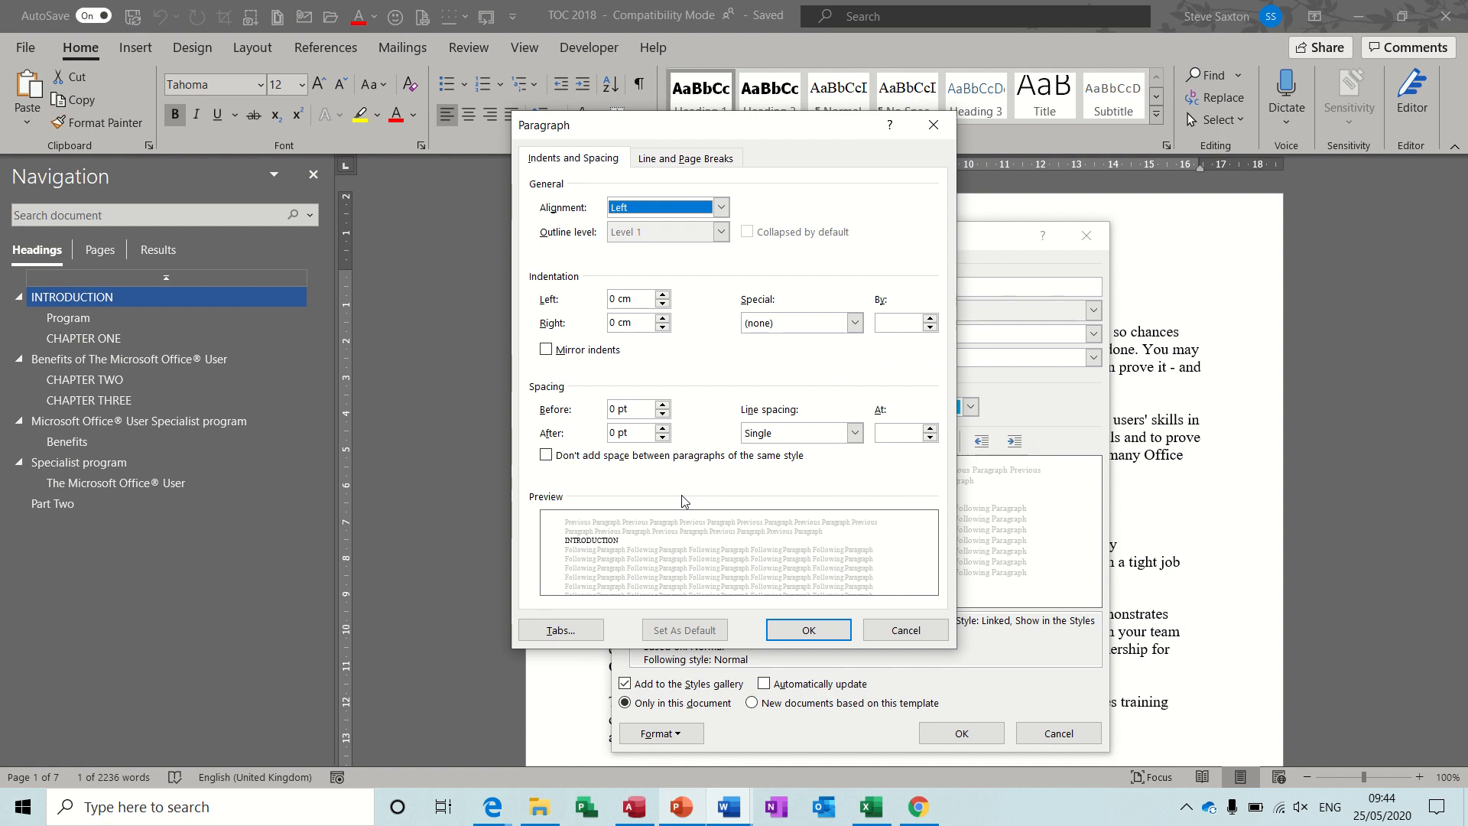
{"action": "left_click", "coordinate": [662, 405]}
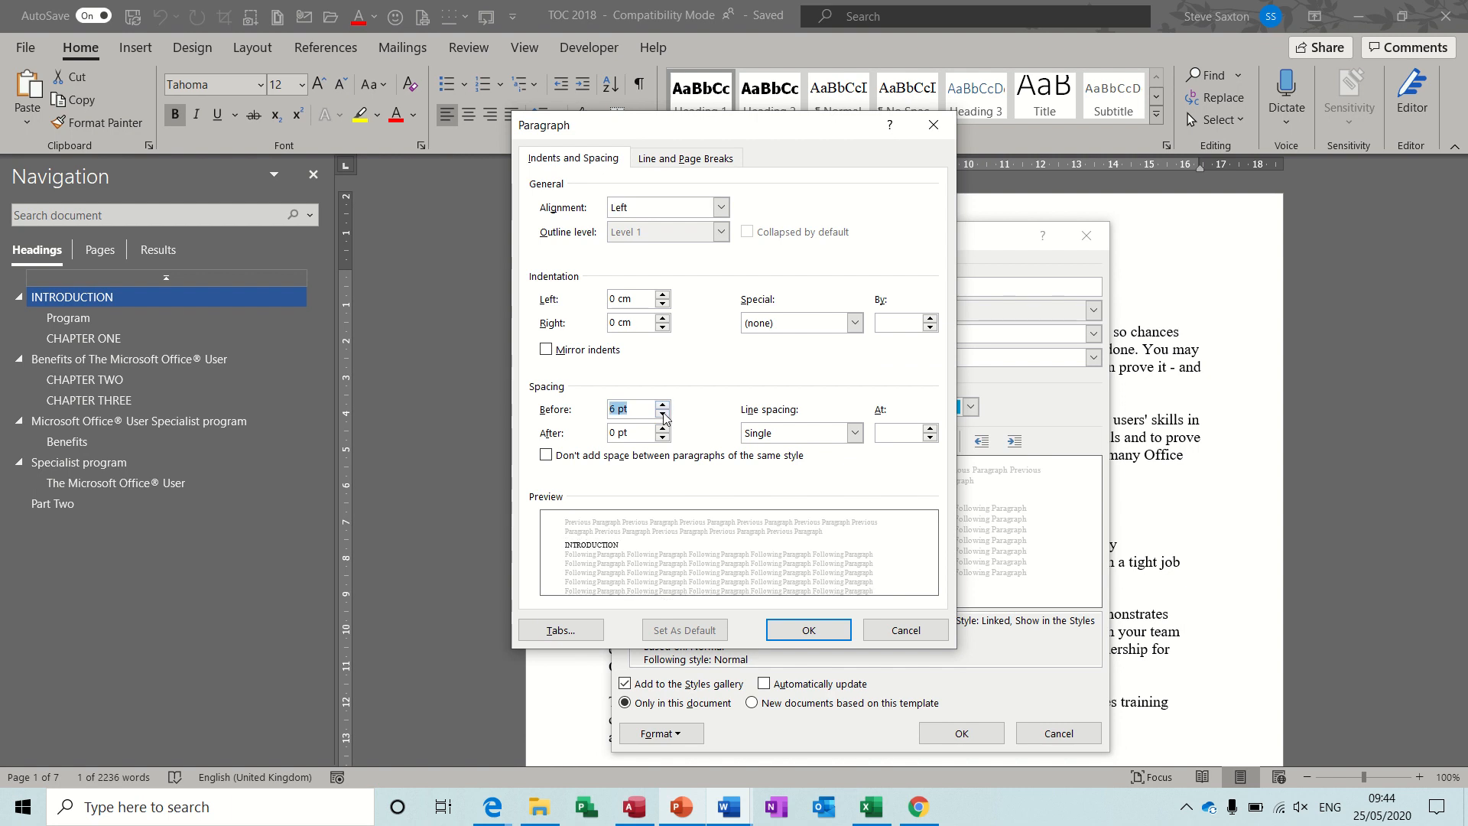
{"action": "left_click", "coordinate": [663, 429]}
{"action": "left_click", "coordinate": [662, 428]}
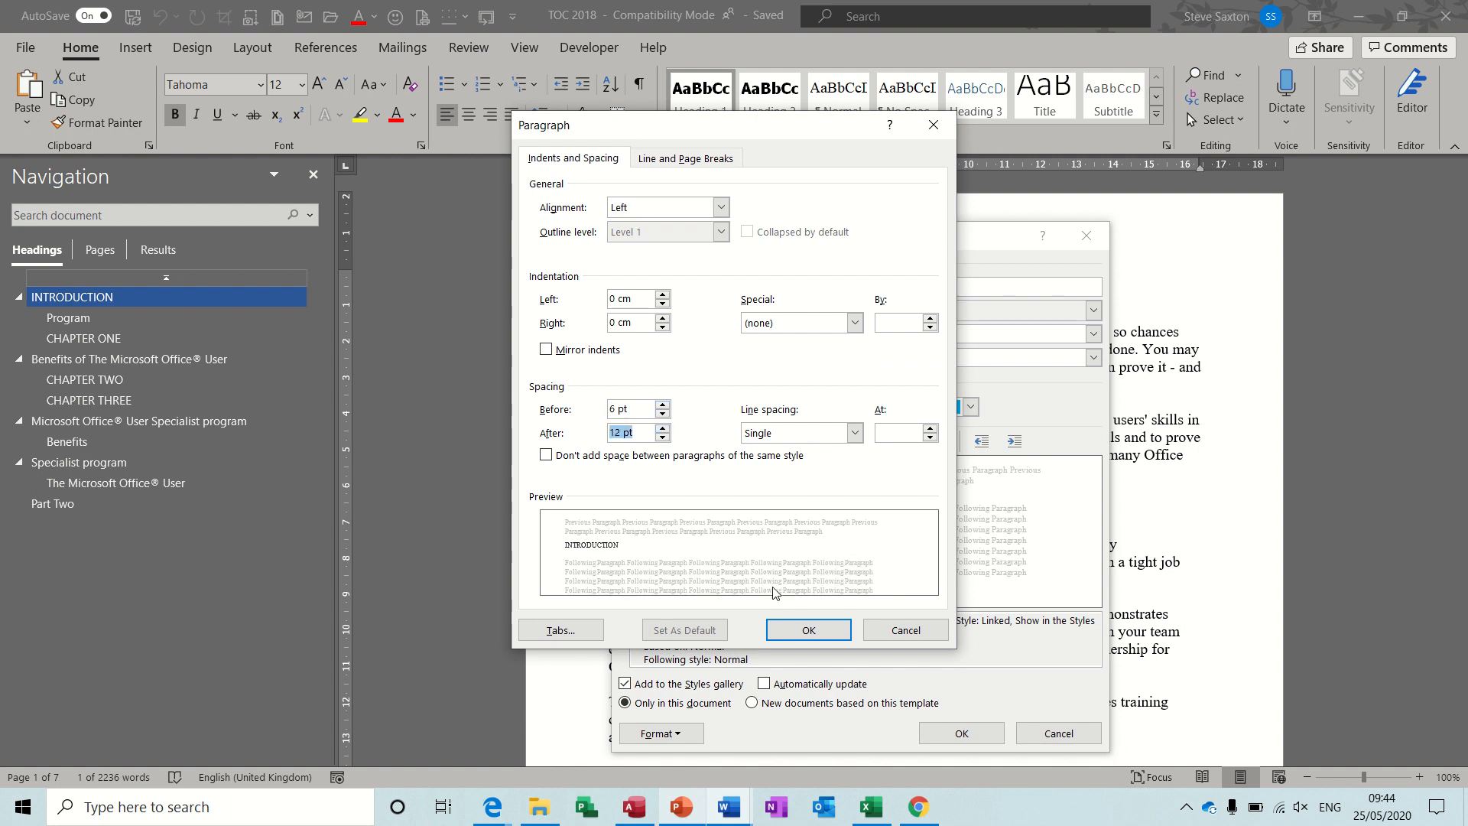
{"action": "left_click", "coordinate": [804, 630]}
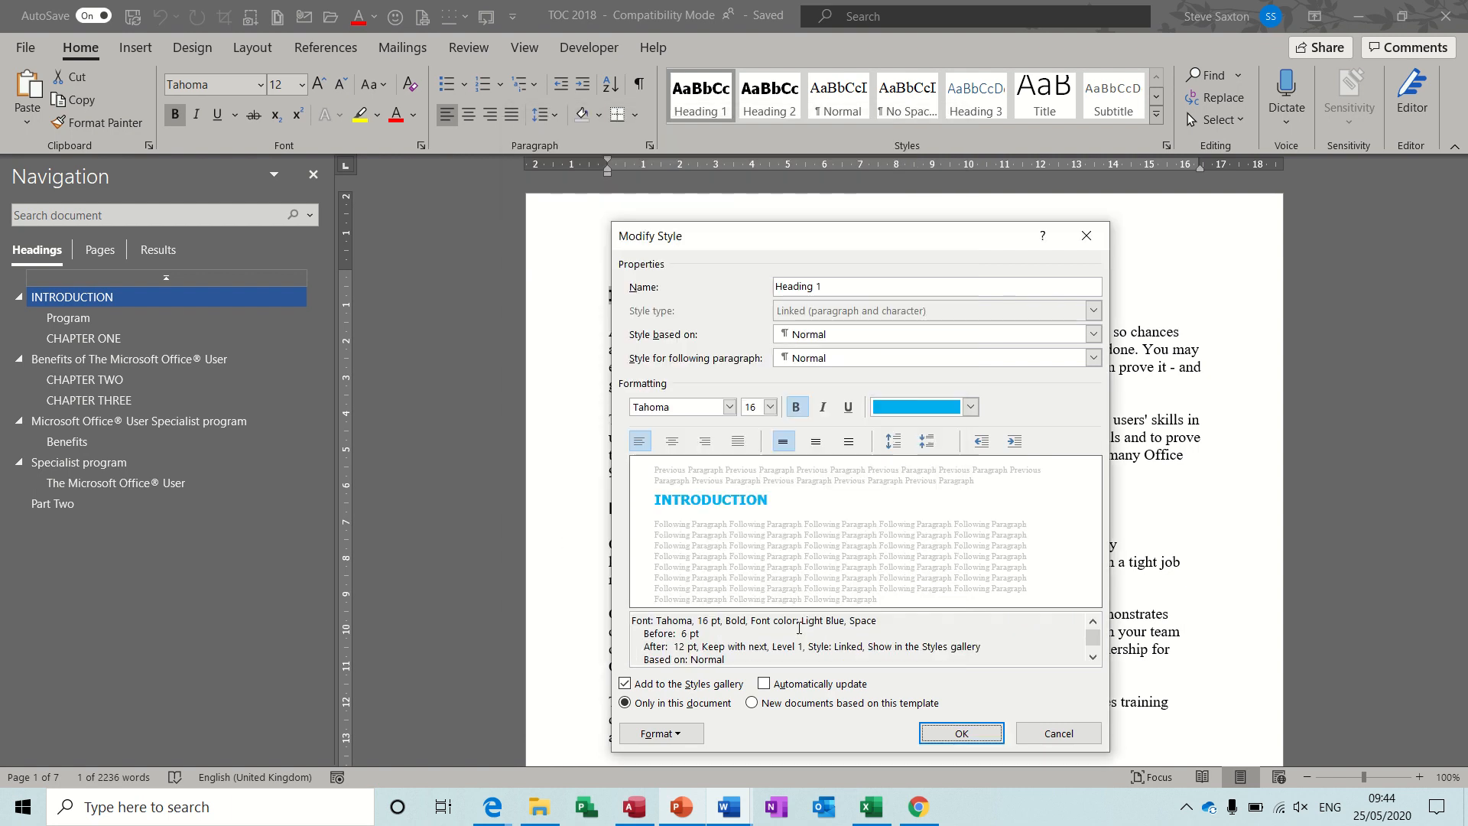
{"action": "left_click", "coordinate": [960, 733]}
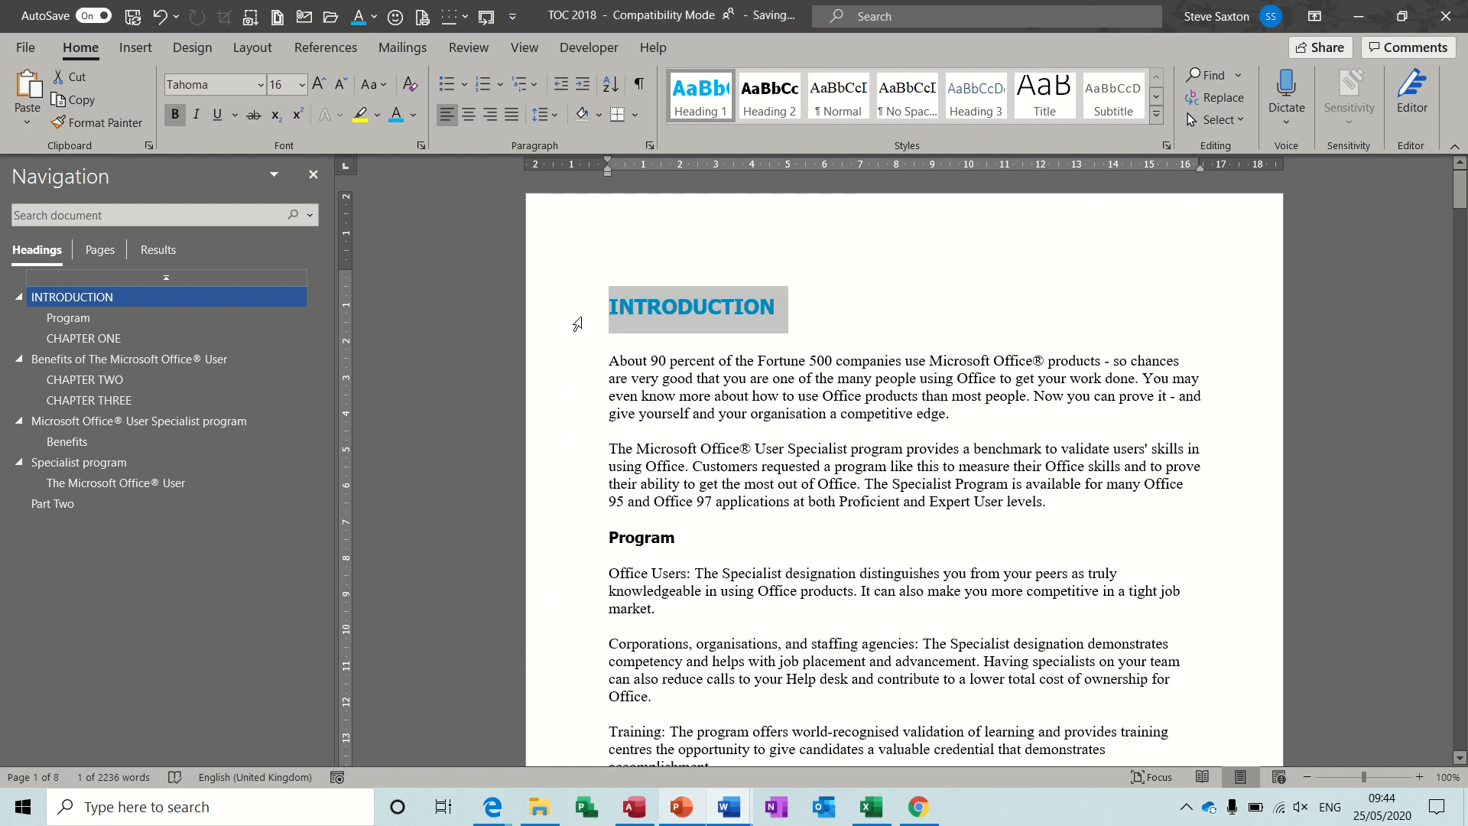
Modify the Heading 1 style back to the black Text 1 font colour and a 12 pt font size.
{"action": "left_click", "coordinate": [533, 539]}
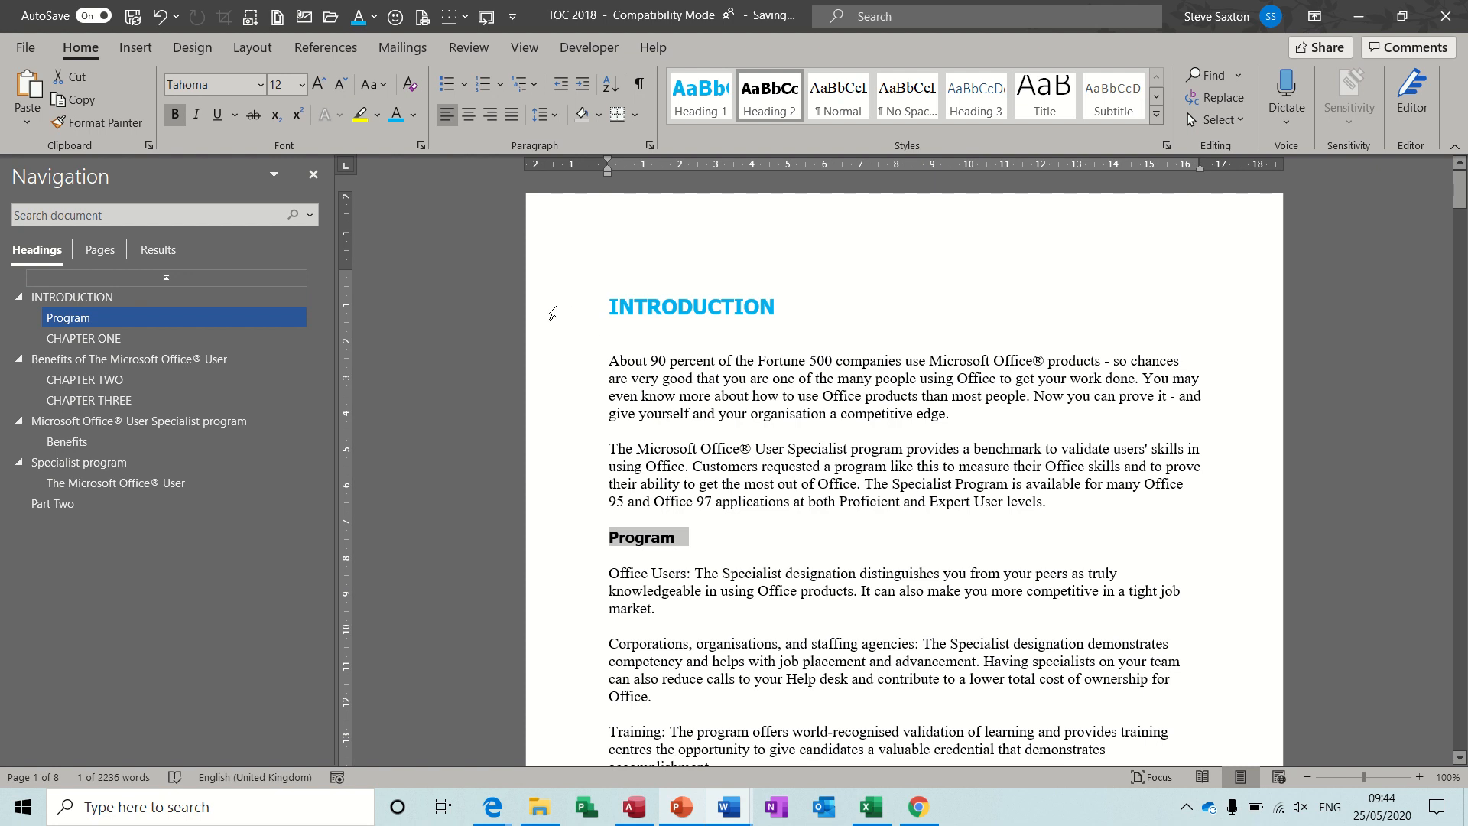
{"action": "left_click", "coordinate": [552, 315]}
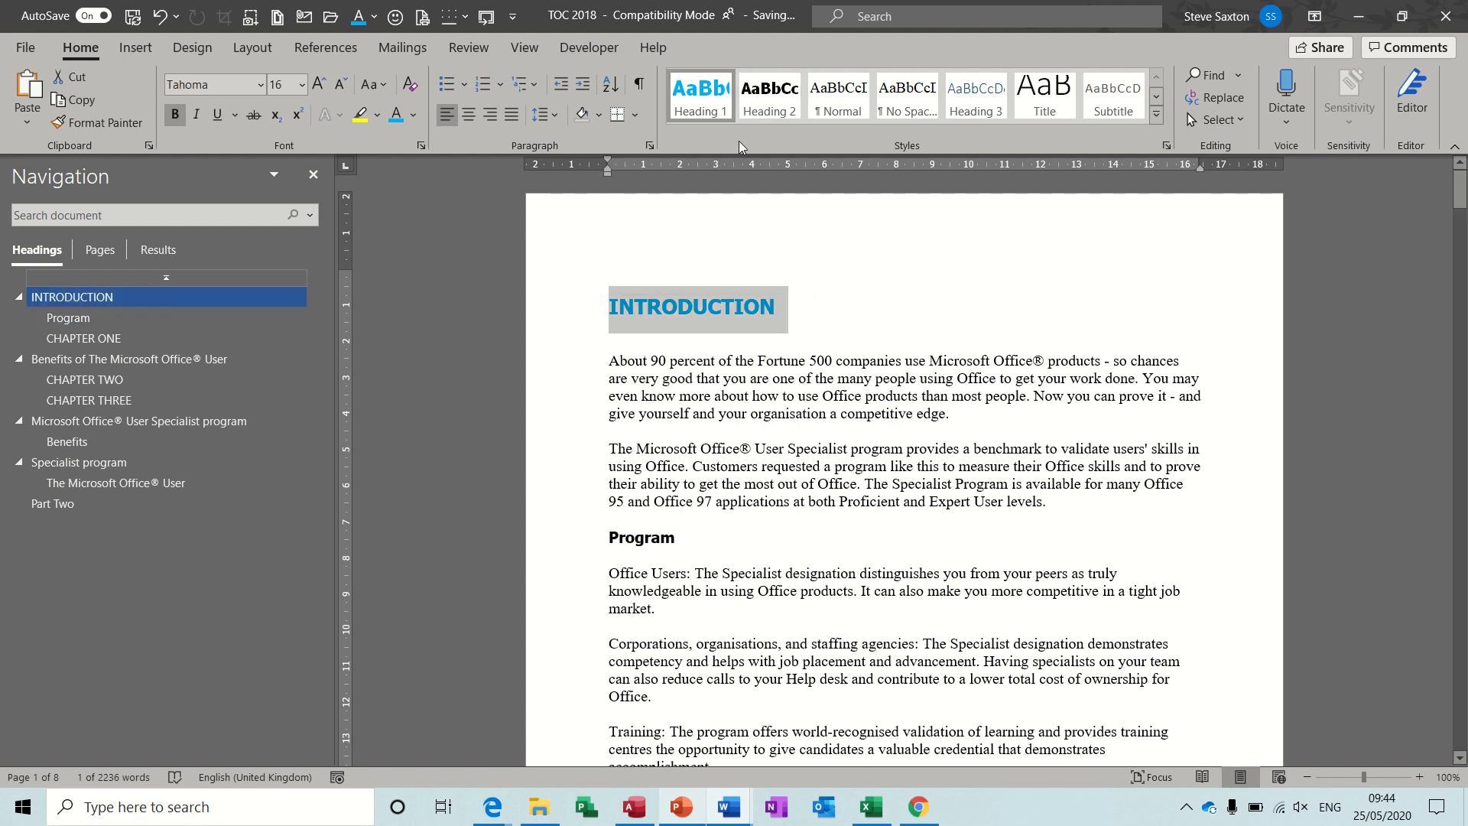
{"action": "right_click", "coordinate": [702, 97]}
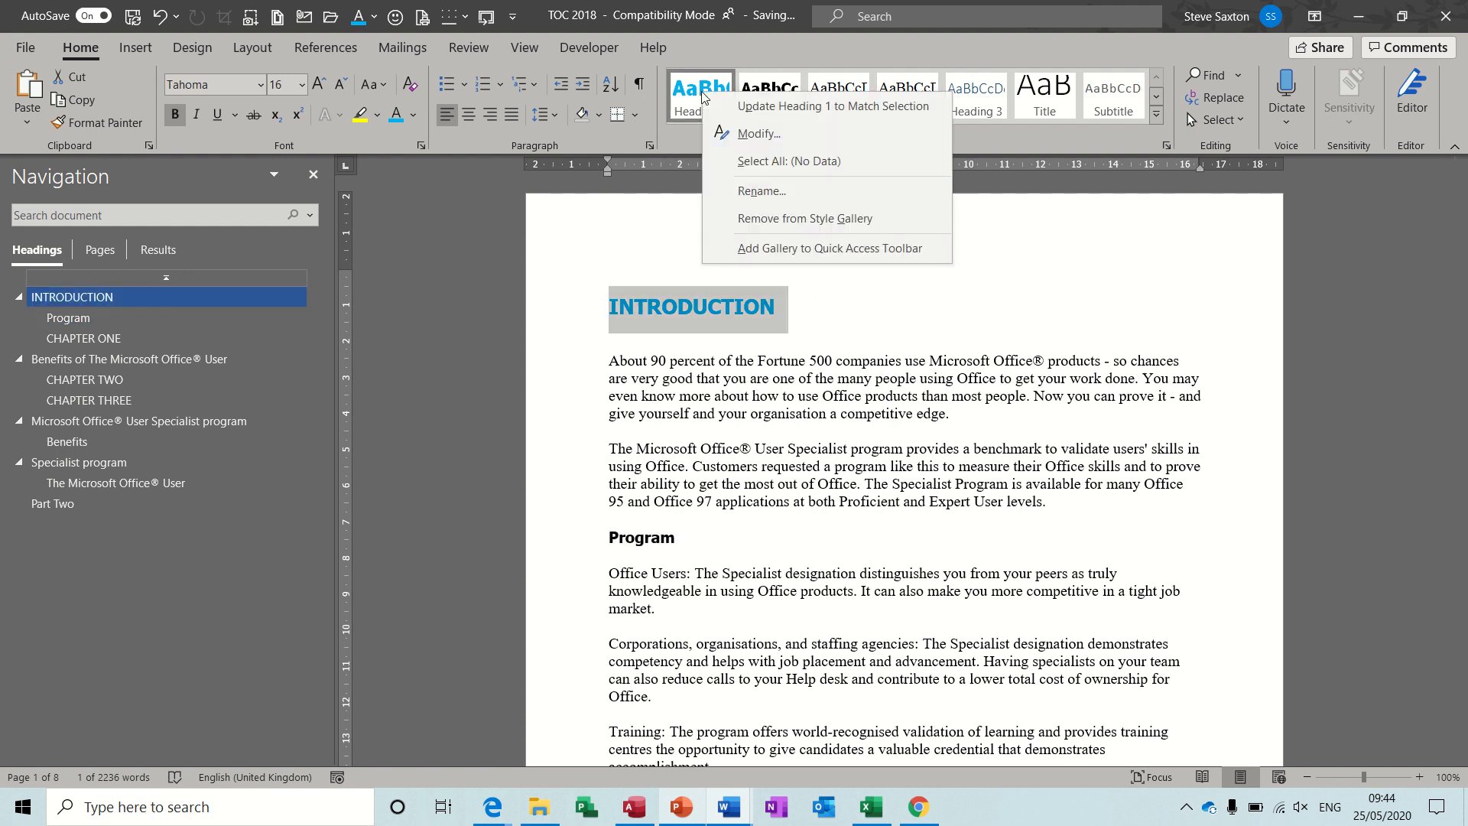
{"action": "left_click", "coordinate": [745, 136]}
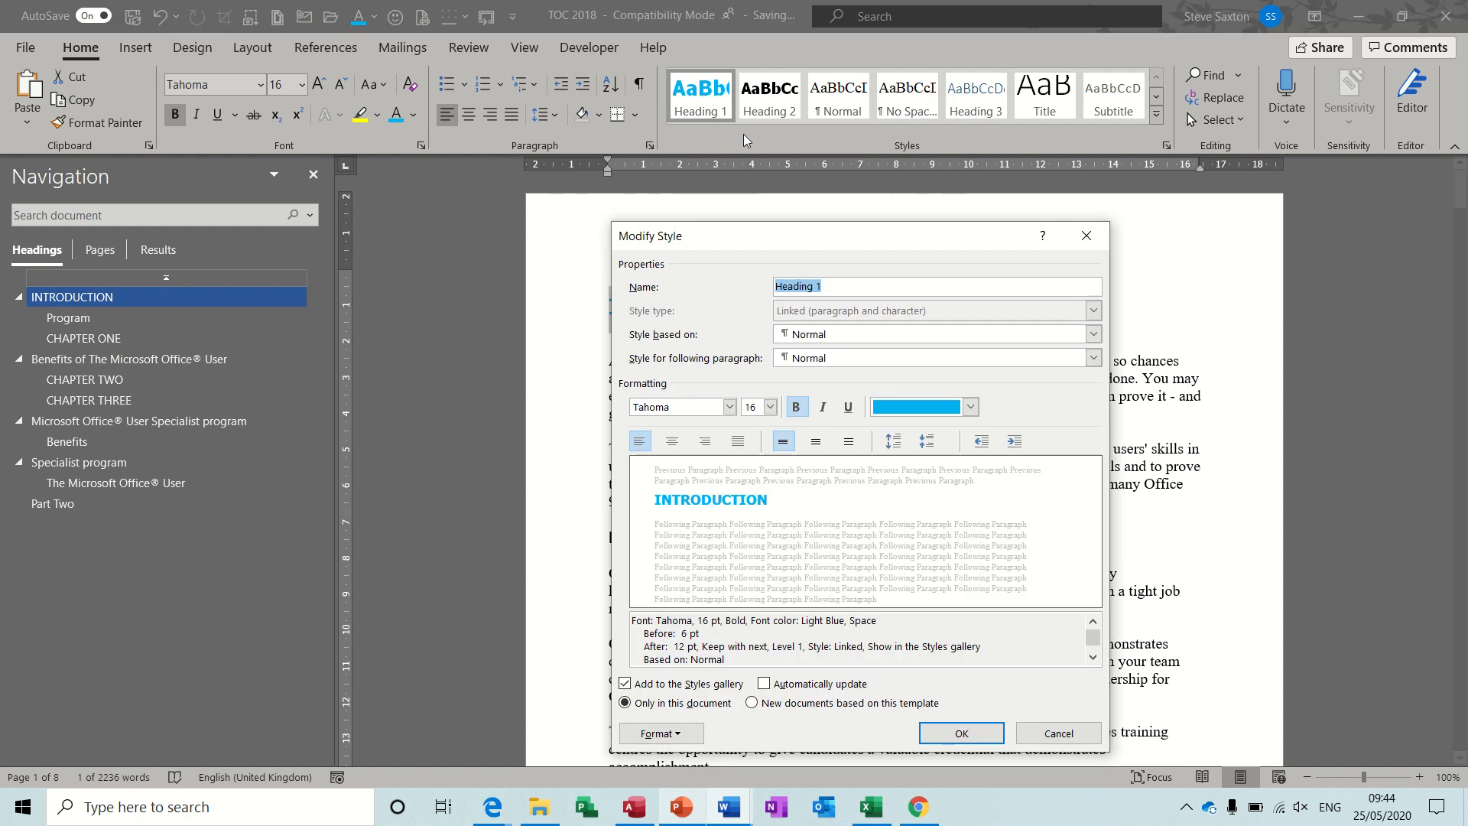
{"action": "left_click", "coordinate": [969, 407]}
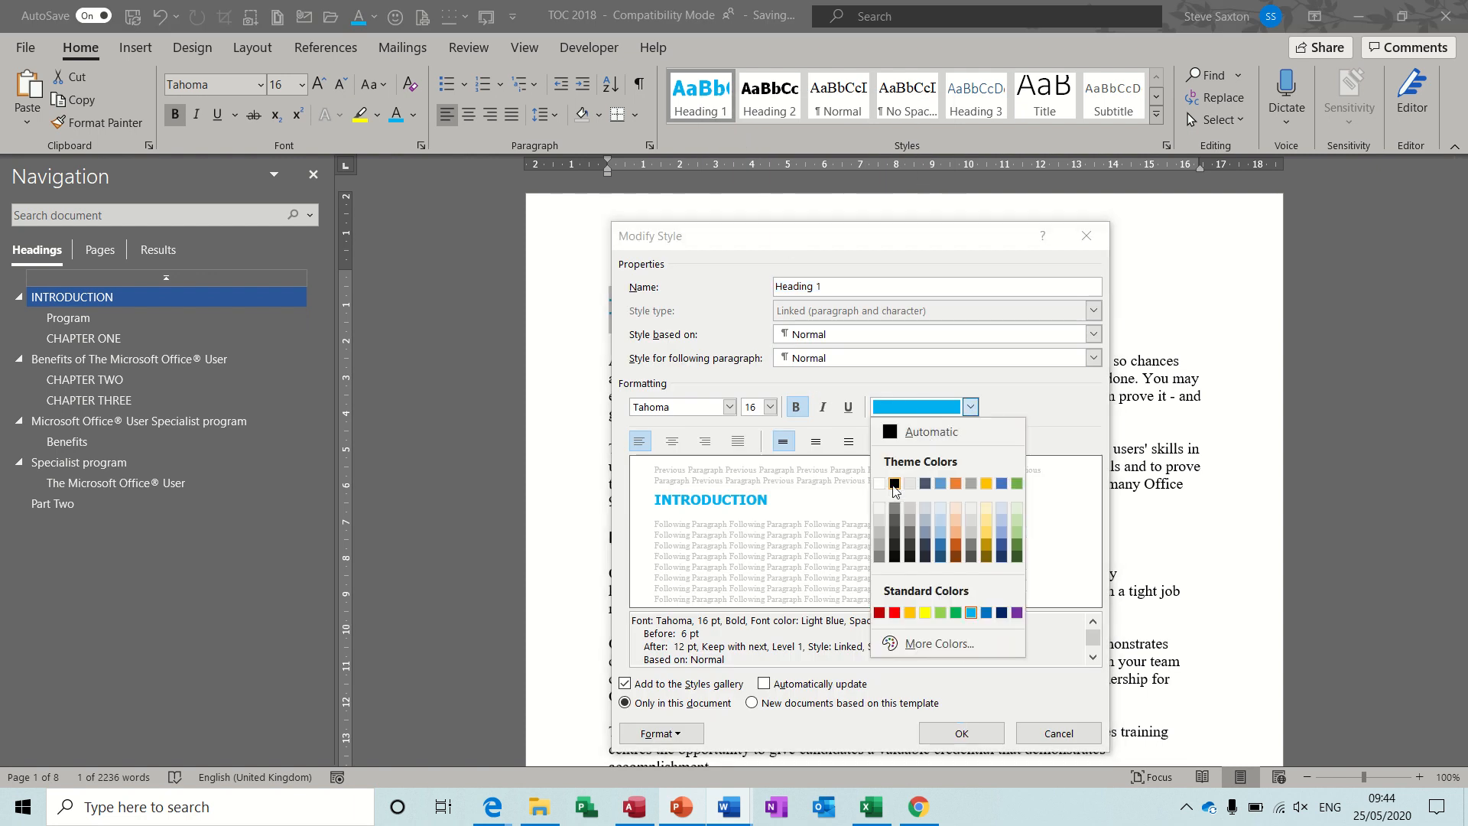
{"action": "left_click", "coordinate": [895, 483]}
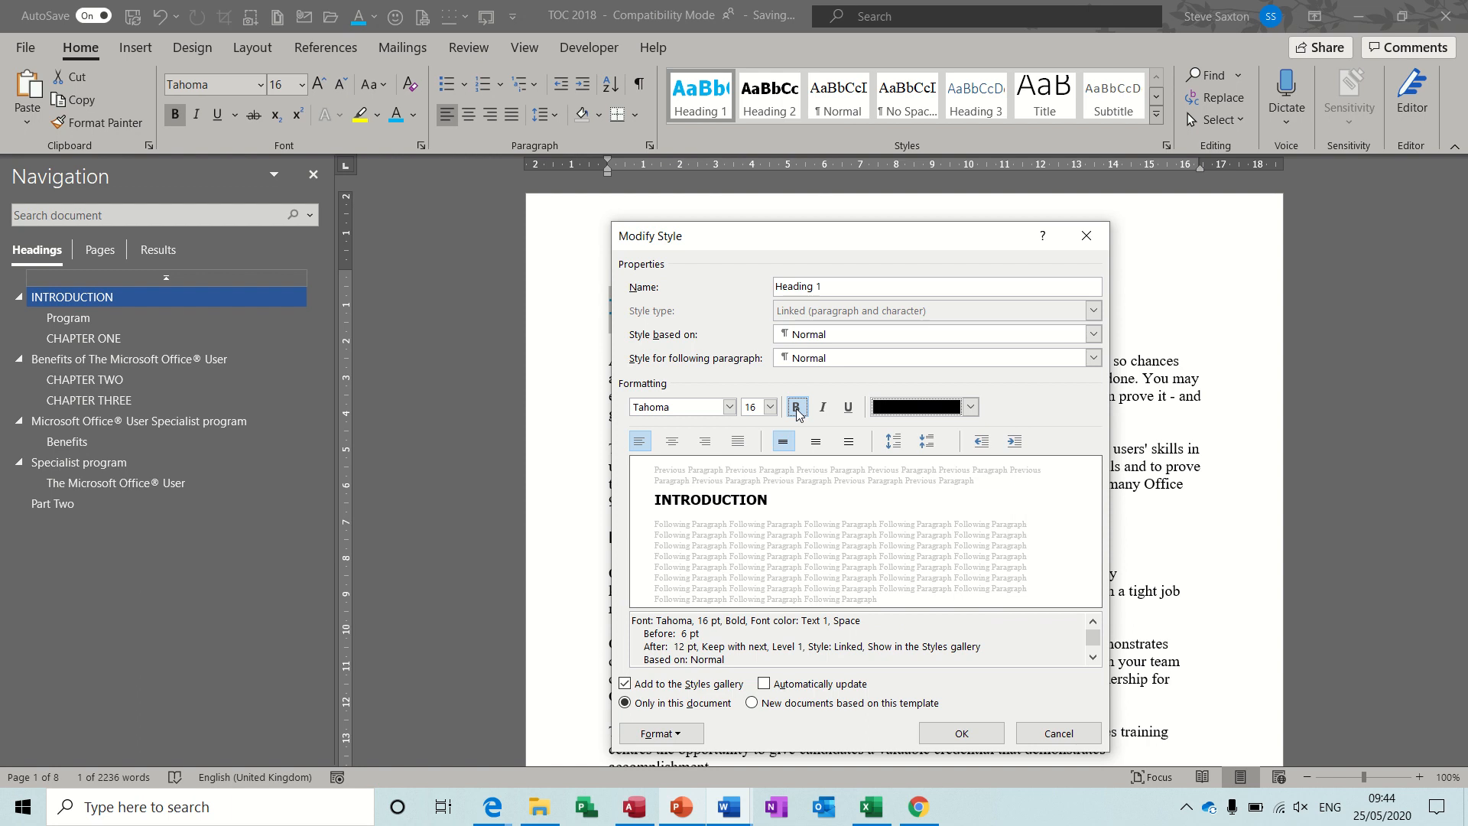
{"action": "left_click", "coordinate": [769, 407]}
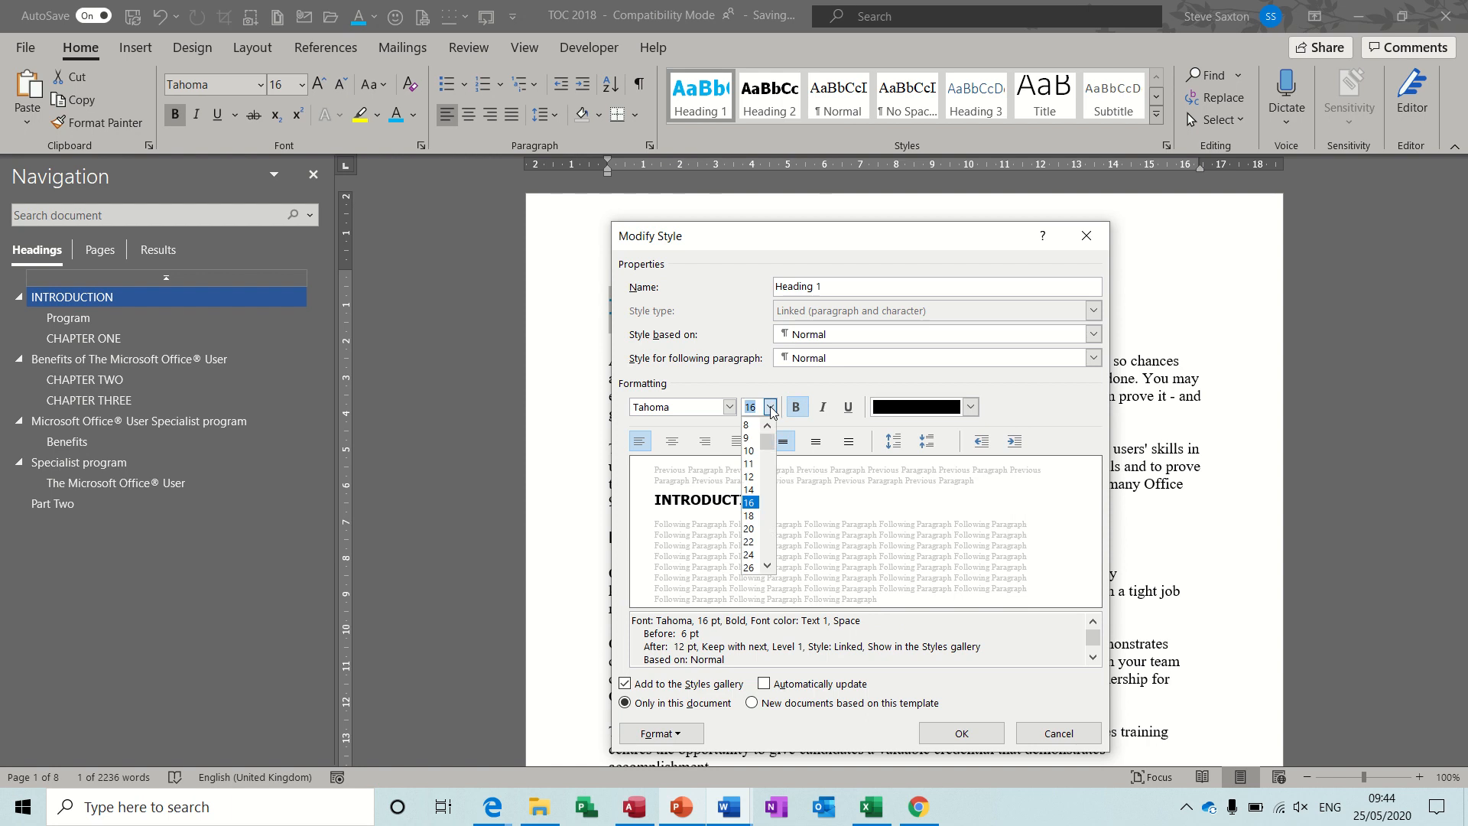
{"action": "left_click", "coordinate": [749, 476]}
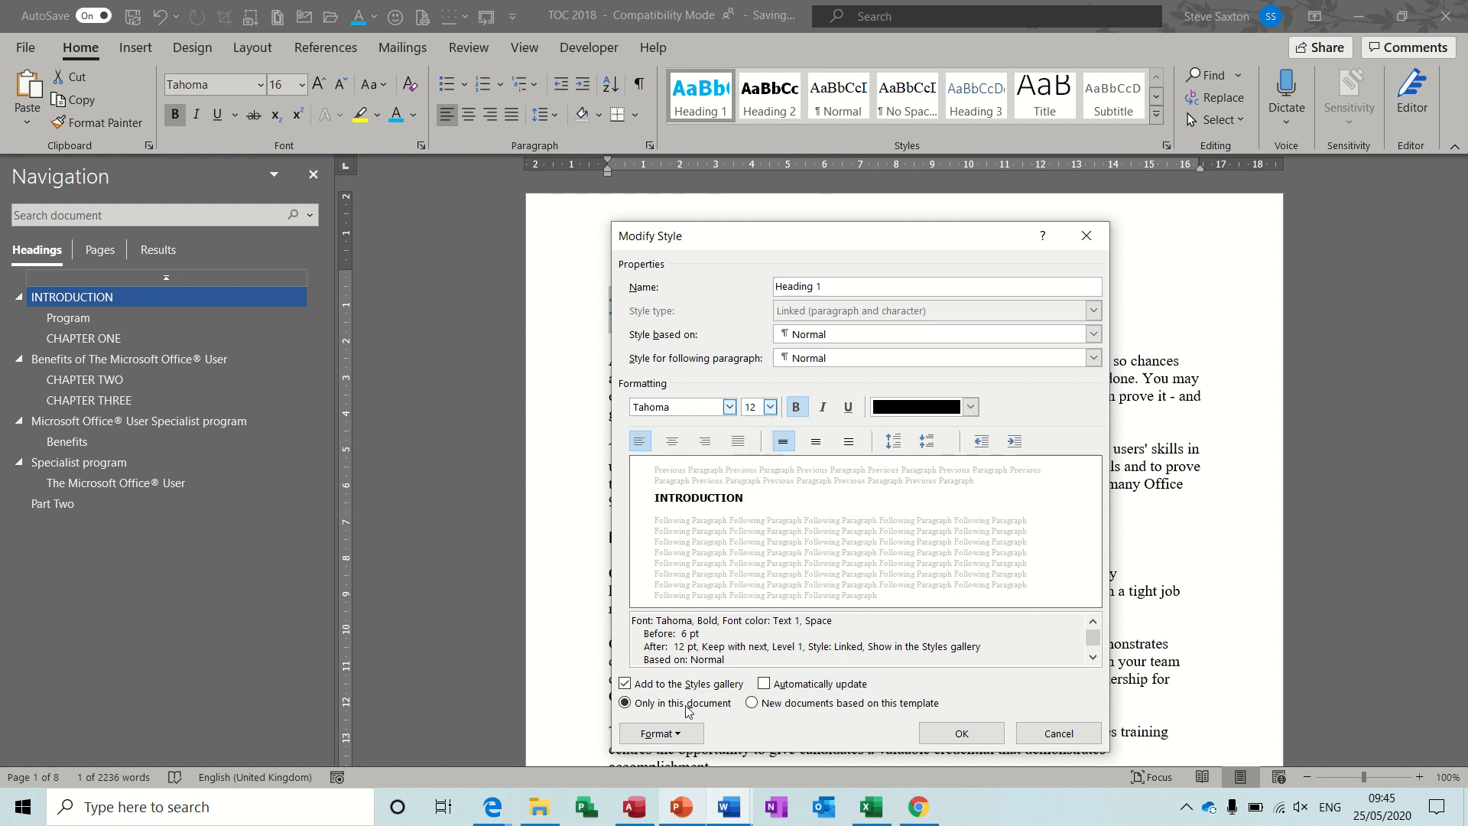
Set the Heading 1 style's paragraph spacing to 0 pt before and after, and apply the style changes.
{"action": "left_click", "coordinate": [686, 736]}
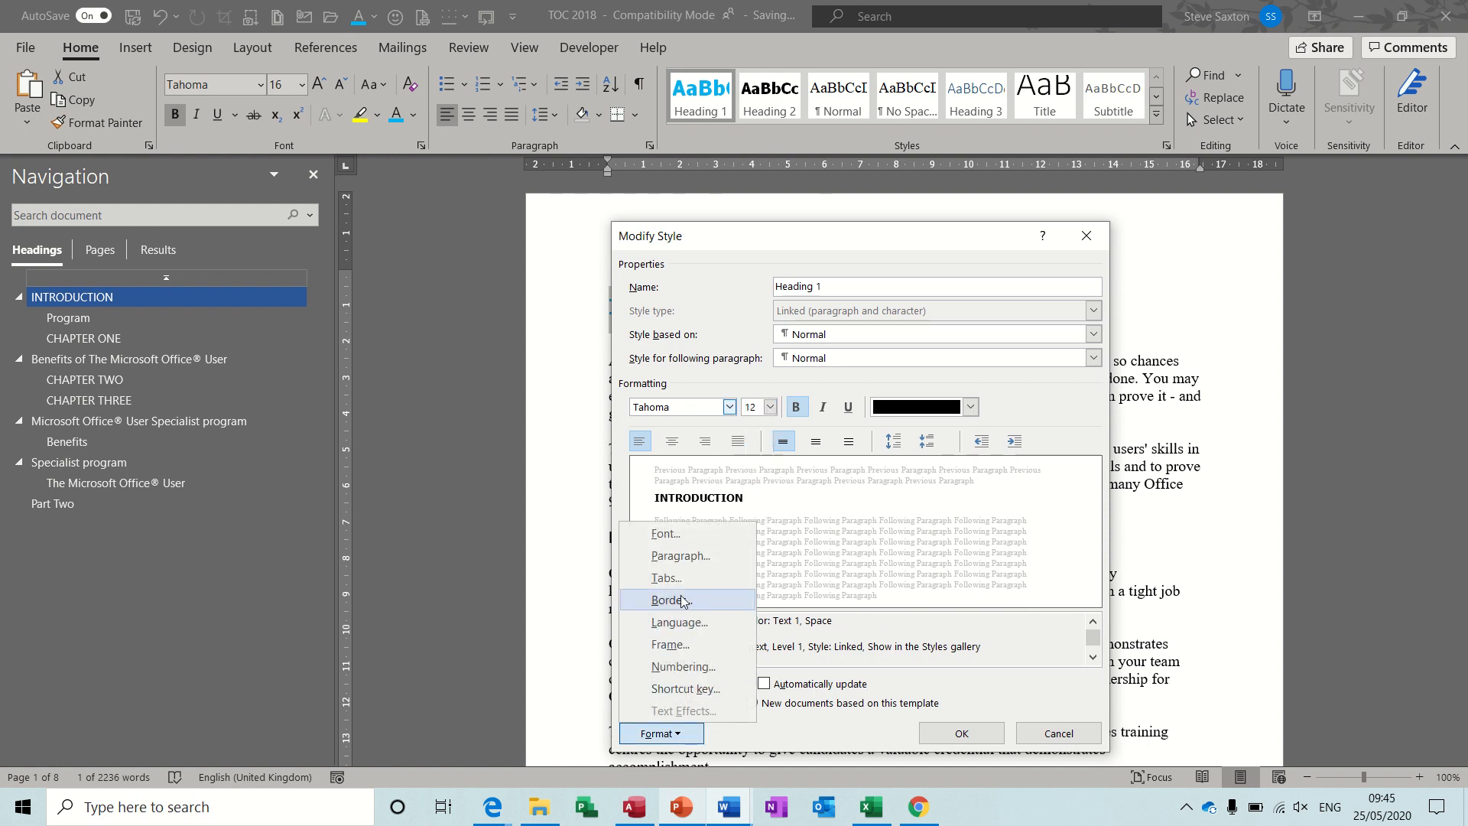
{"action": "left_click", "coordinate": [683, 556]}
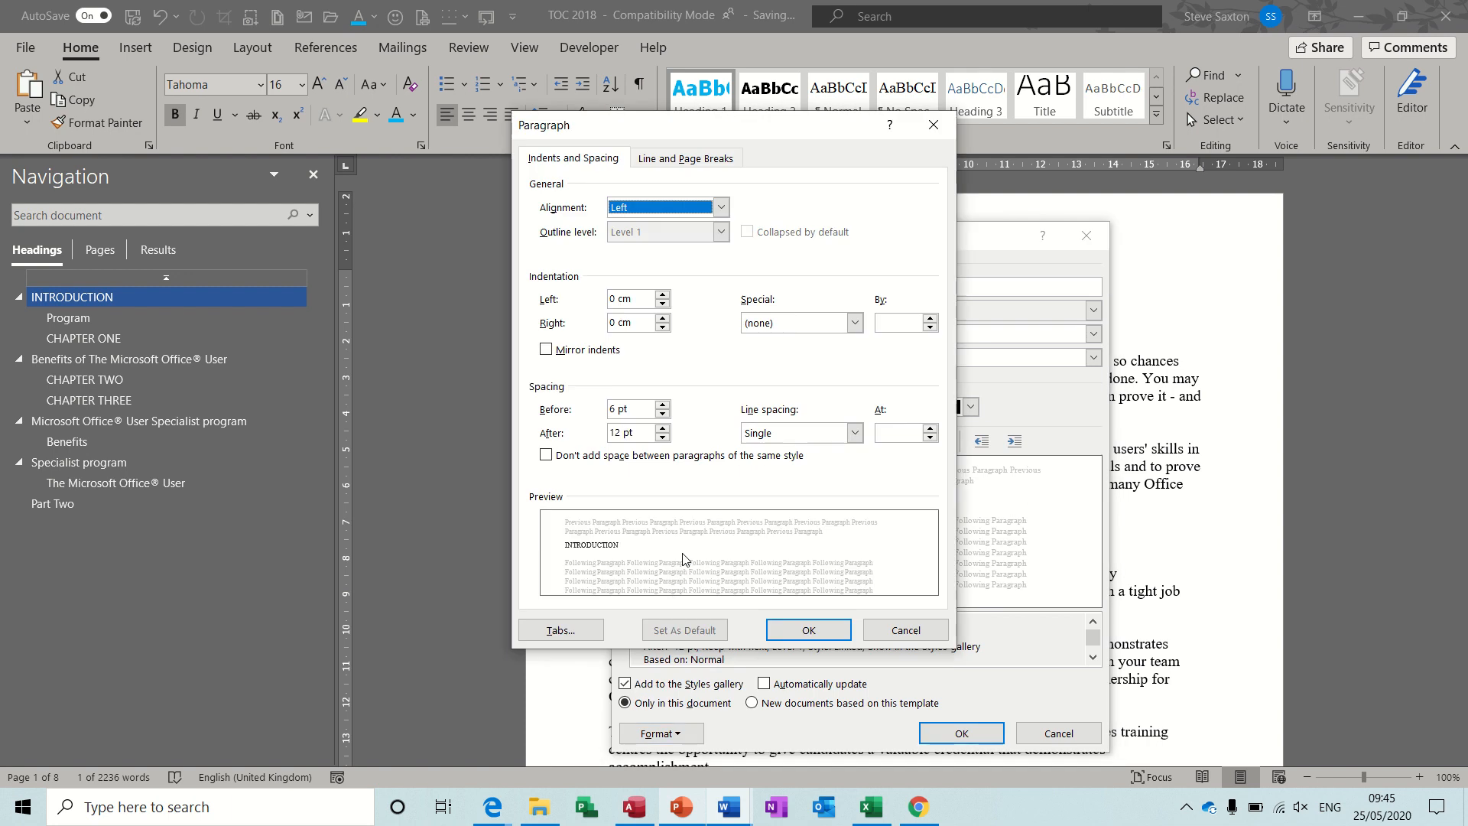
{"action": "left_click", "coordinate": [662, 437]}
{"action": "left_click", "coordinate": [662, 438]}
{"action": "left_click", "coordinate": [662, 414]}
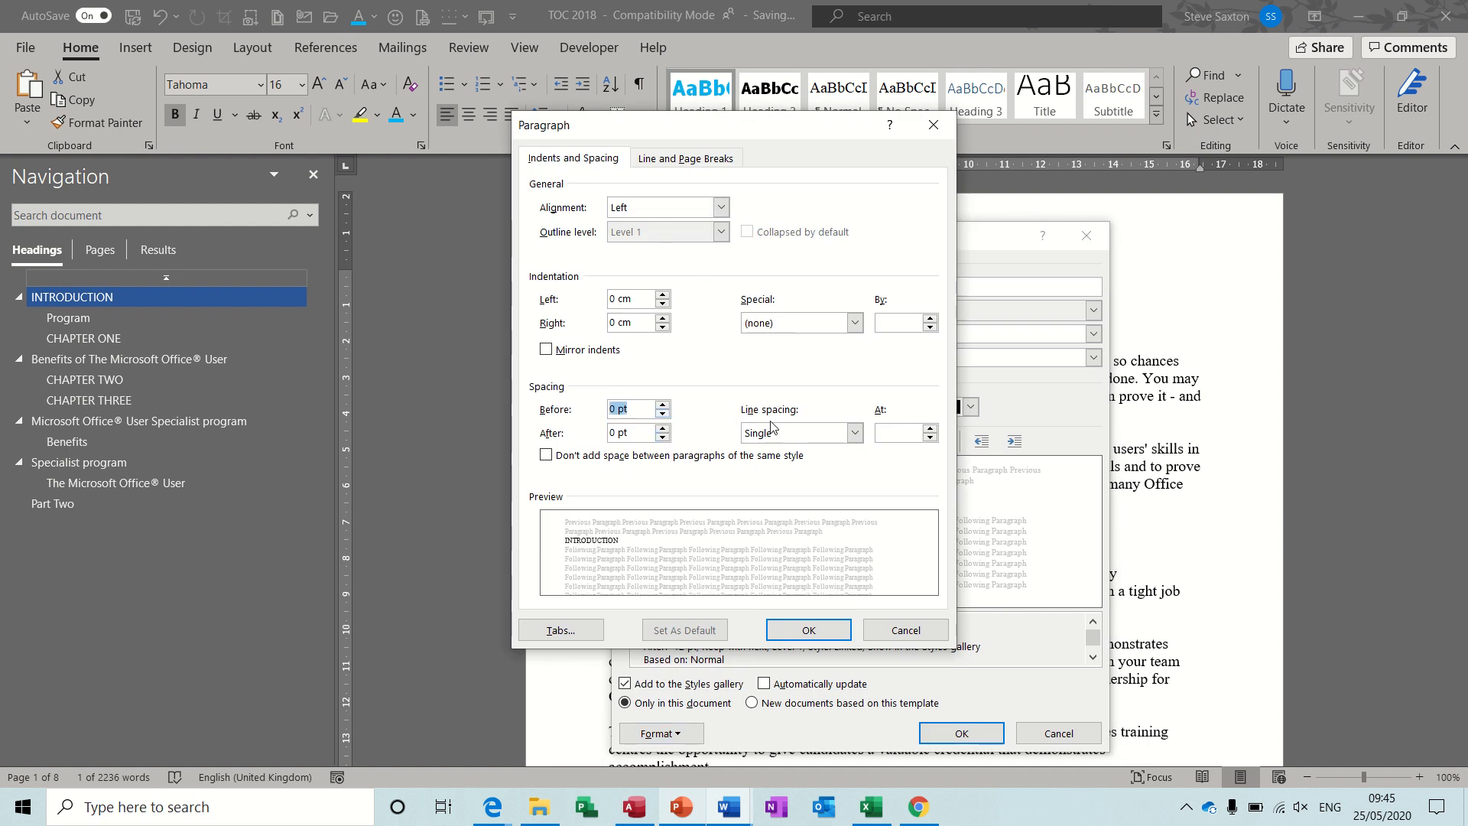
{"action": "left_click", "coordinate": [814, 631]}
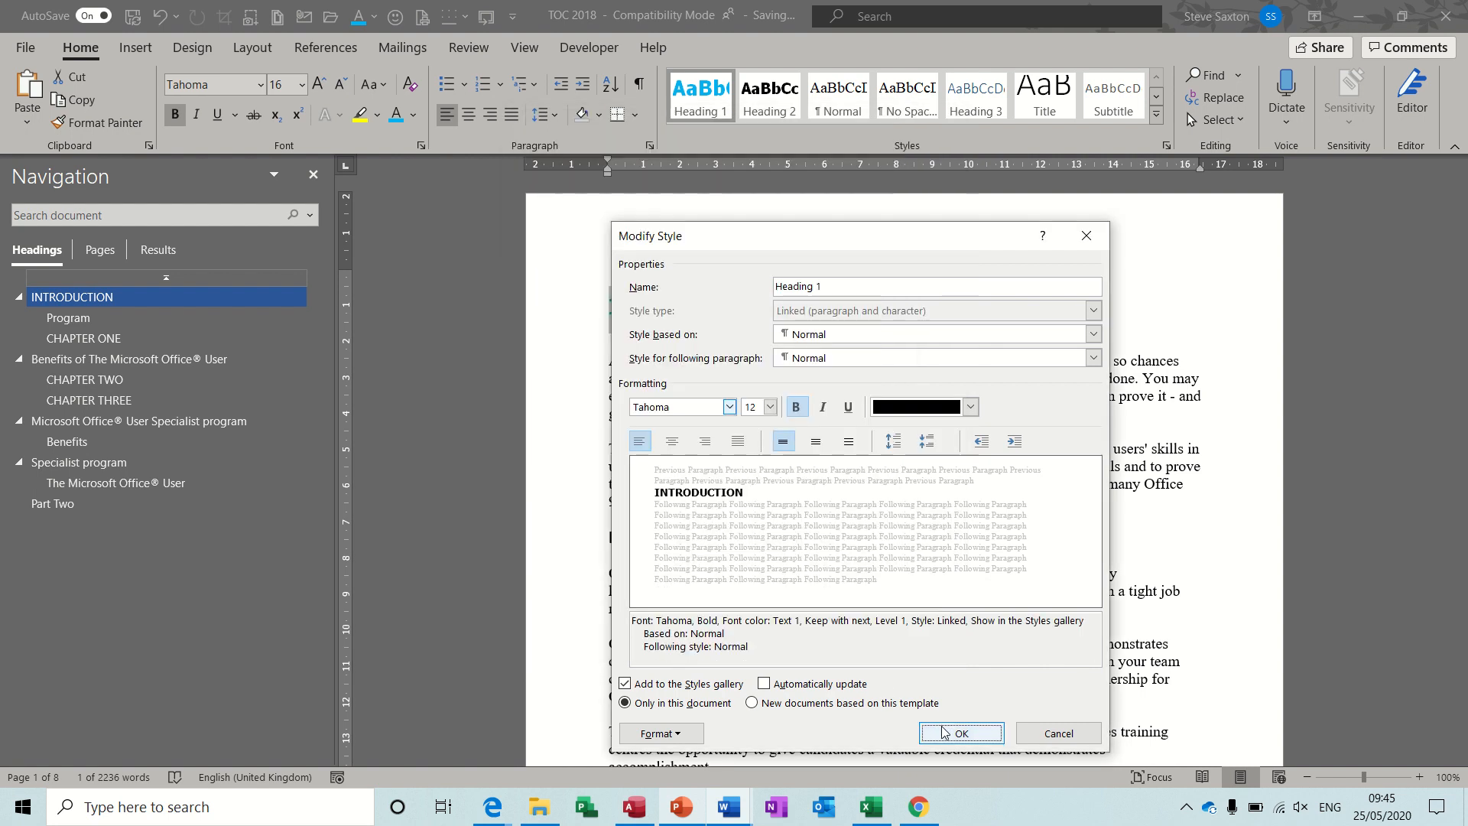
{"action": "left_click", "coordinate": [959, 736]}
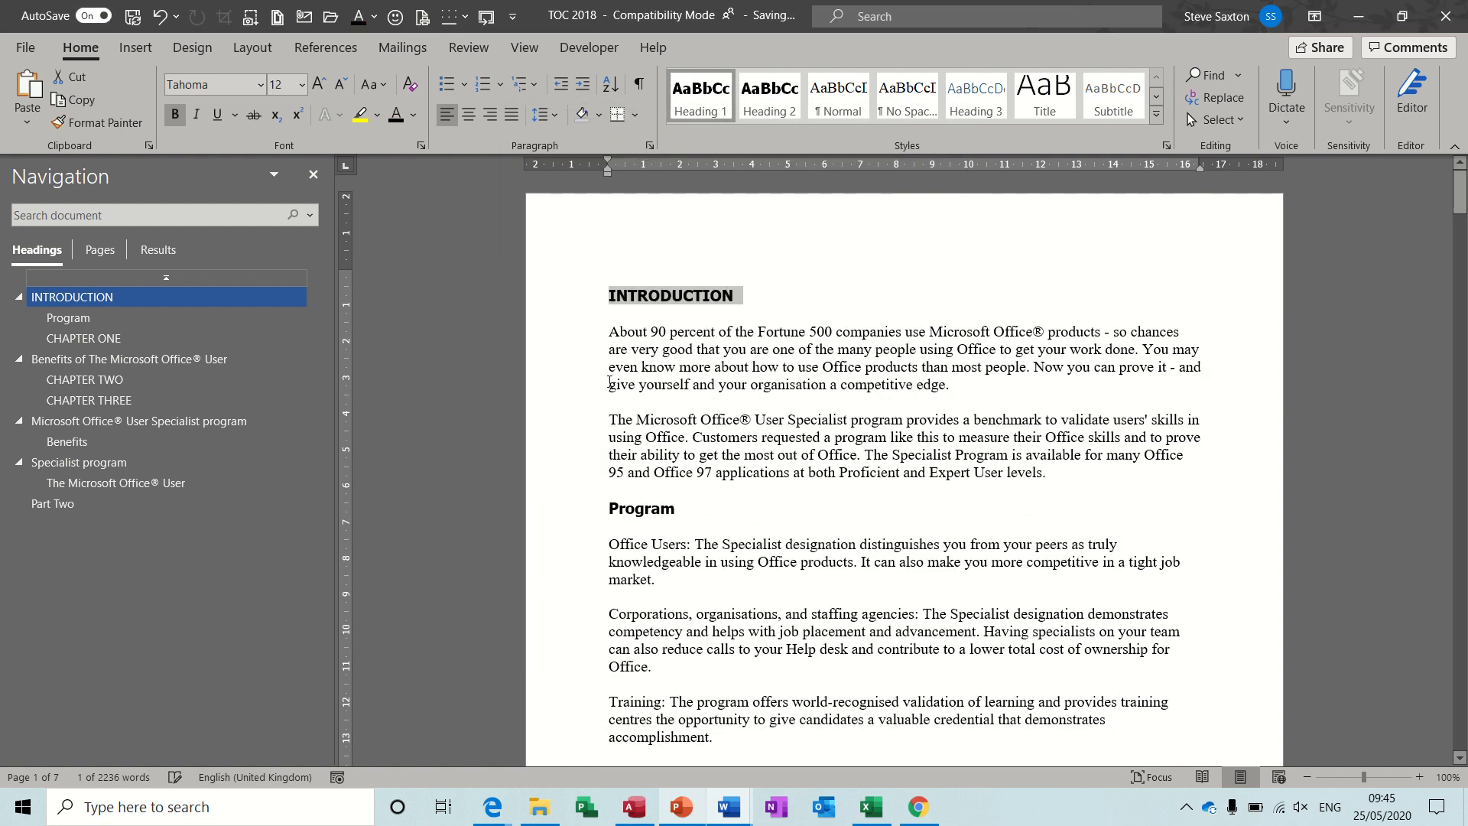
Insert an empty paragraph above the INTRODUCTION heading and give it the Normal style.
{"action": "left_click", "coordinate": [614, 297]}
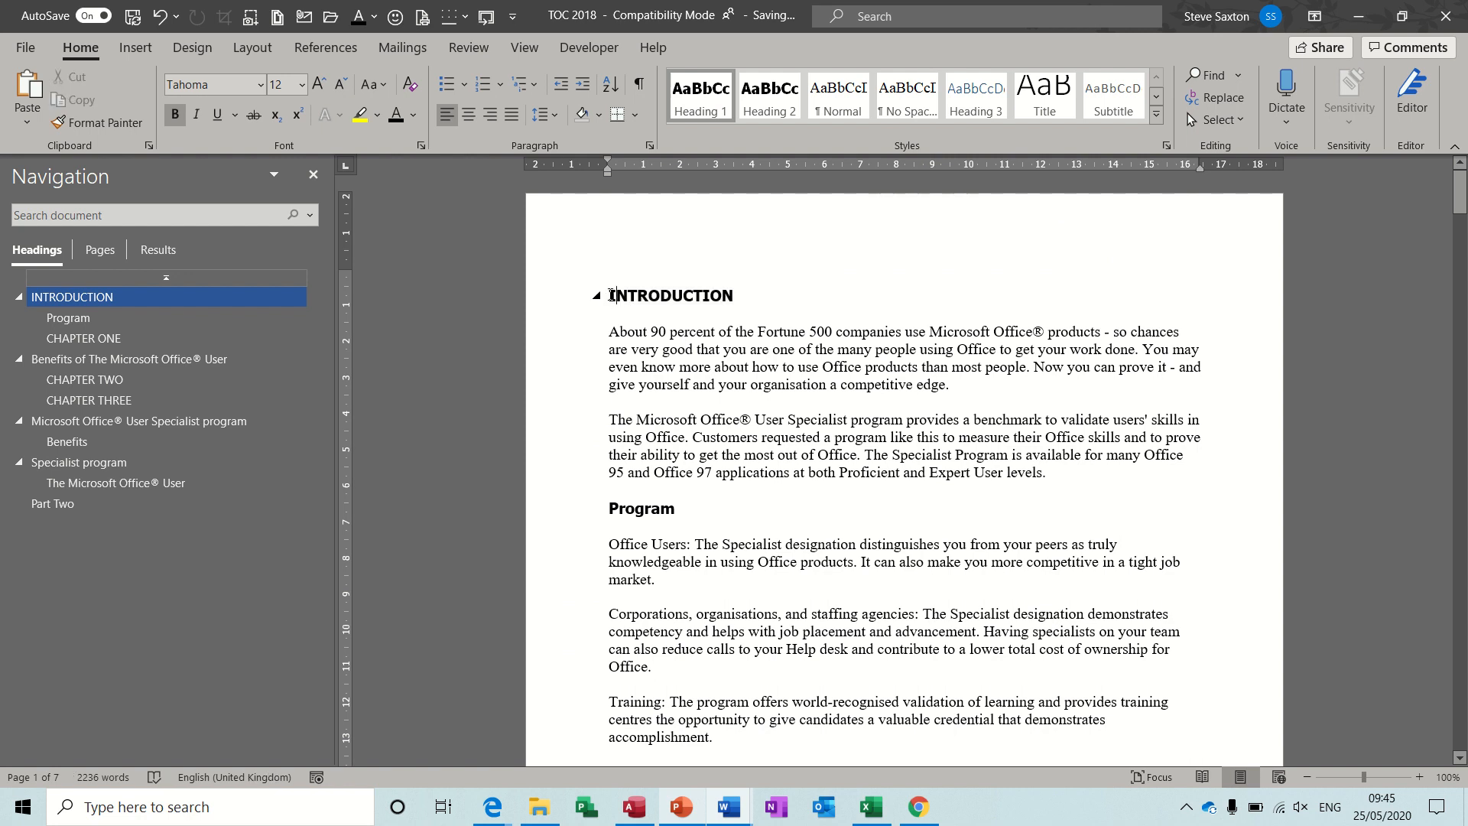
{"action": "key", "text": "ctrl+z"}
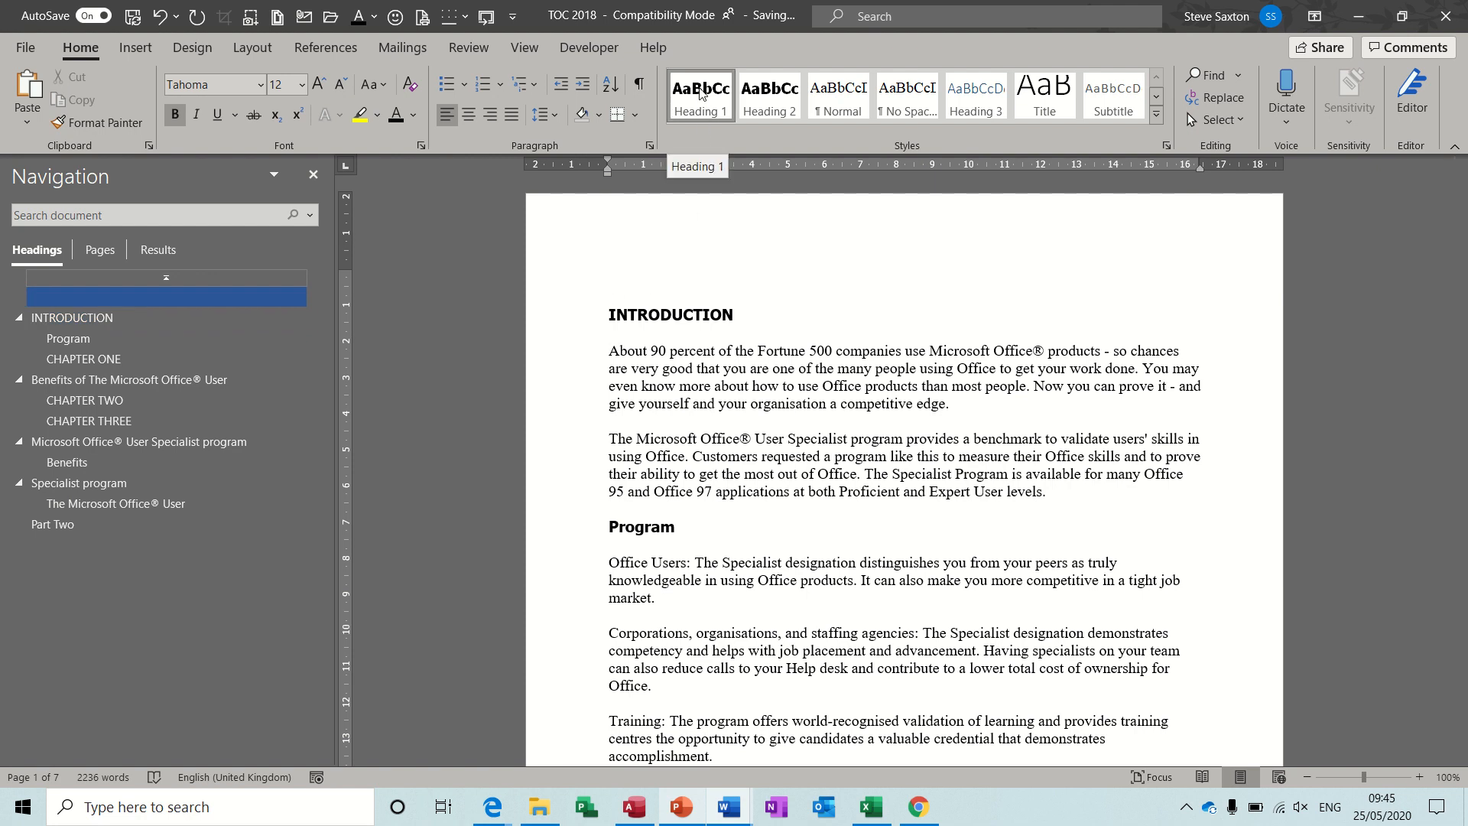
{"action": "left_click", "coordinate": [841, 92]}
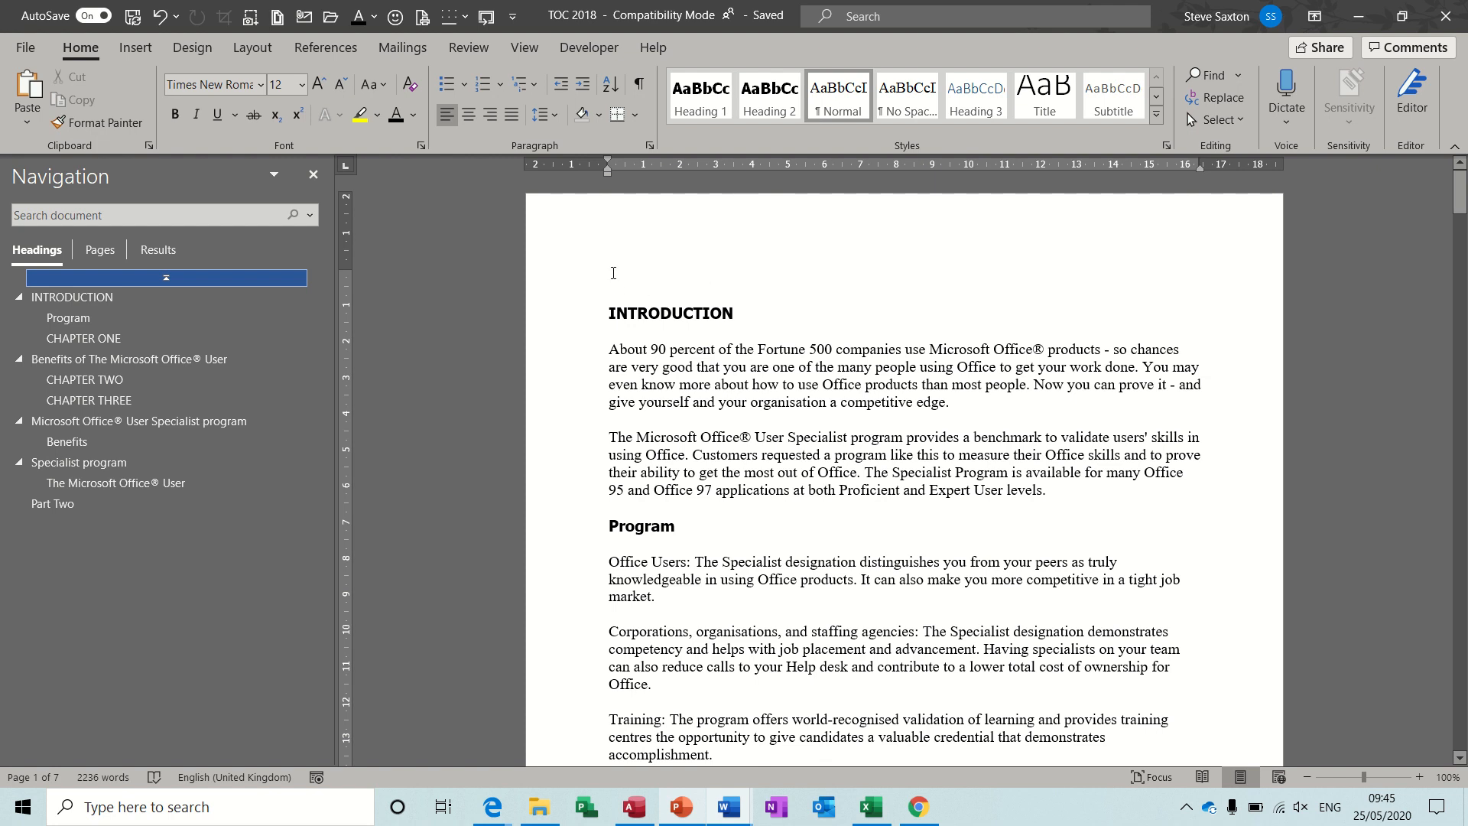
Insert the built-in Automatic Table 1 table of contents in the empty paragraph above INTRODUCTION.
{"action": "left_click", "coordinate": [332, 50]}
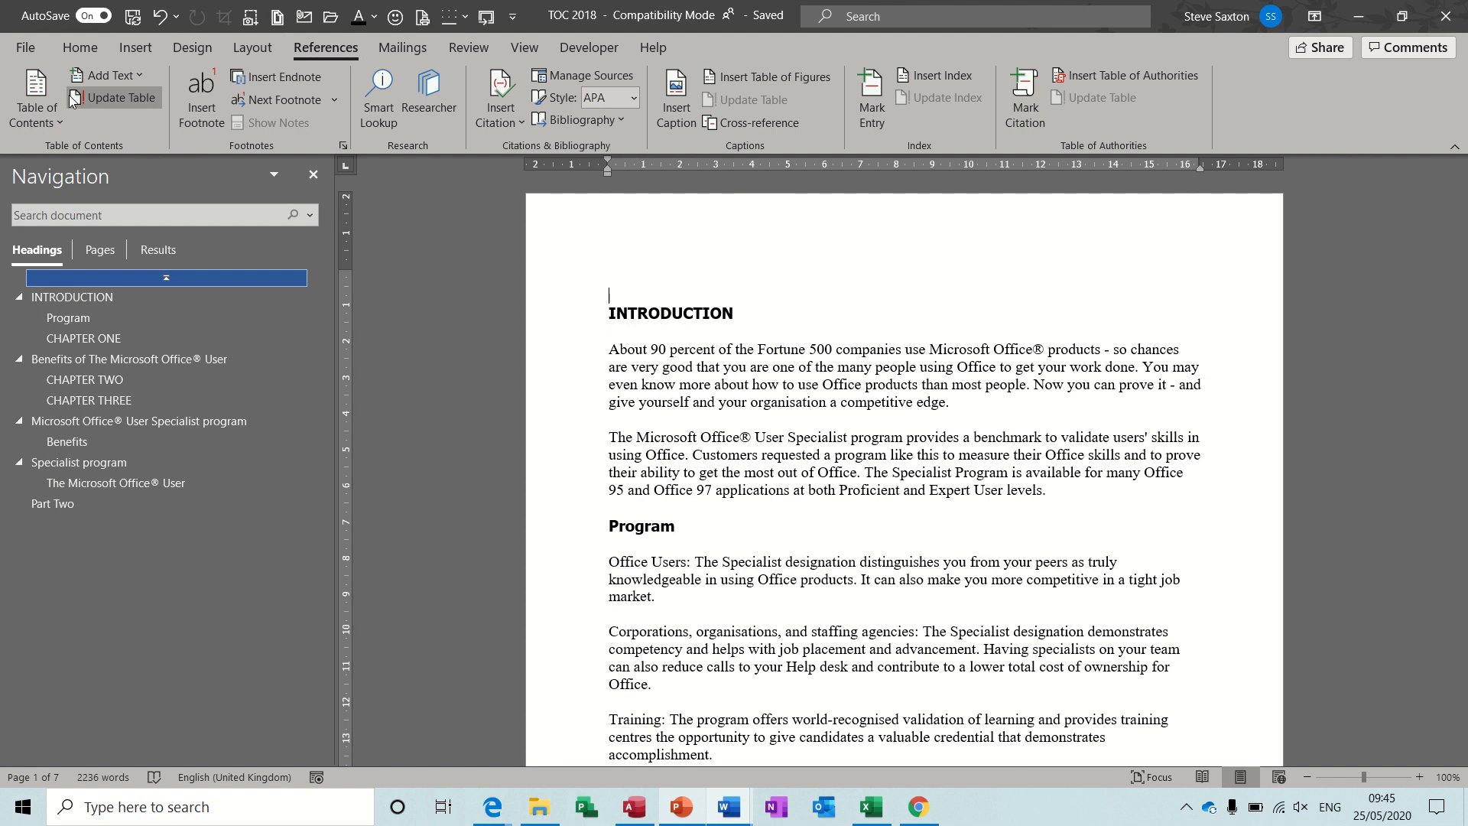
{"action": "left_click", "coordinate": [30, 89]}
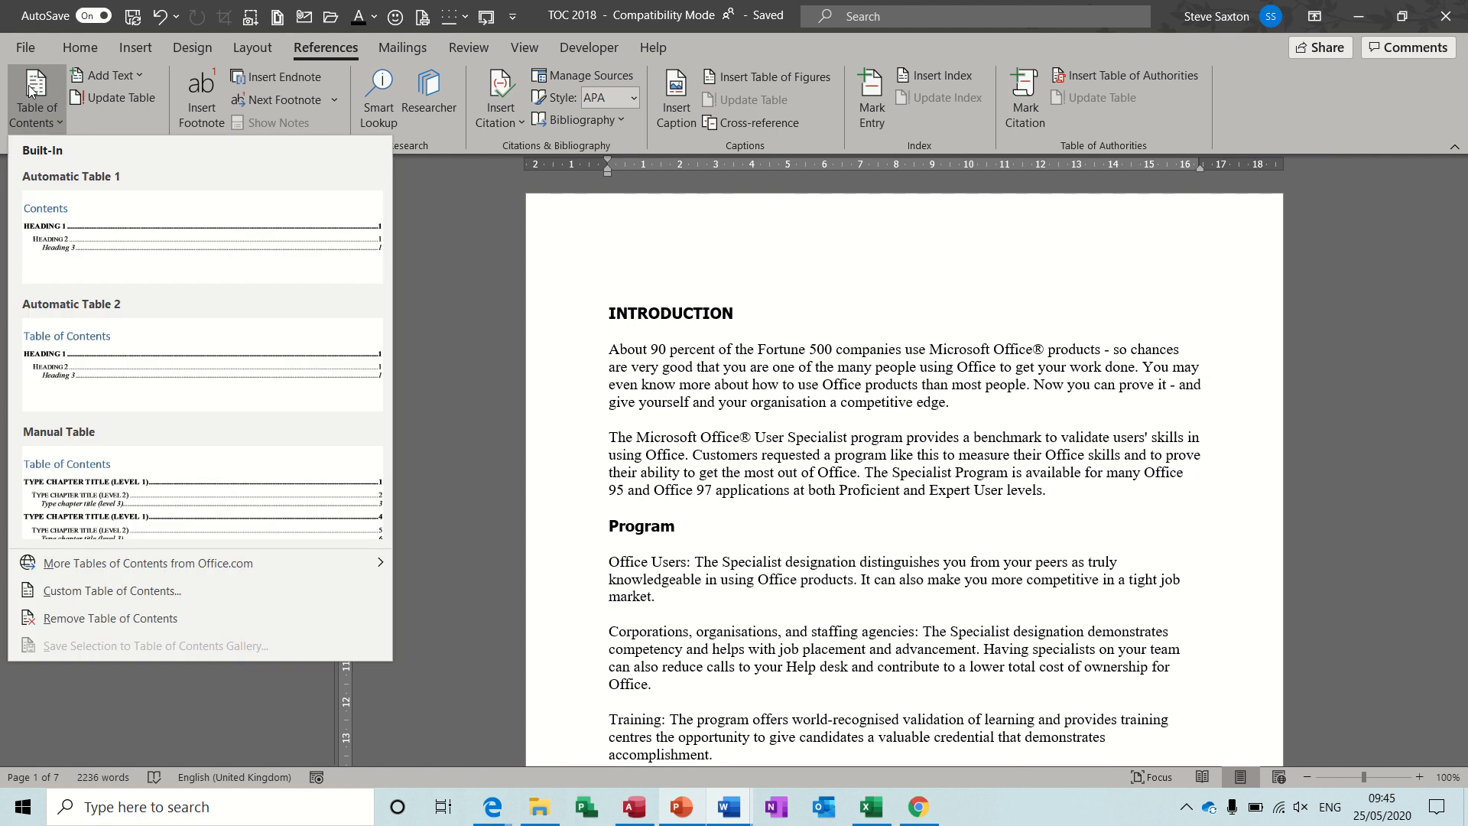
{"action": "left_click", "coordinate": [140, 243]}
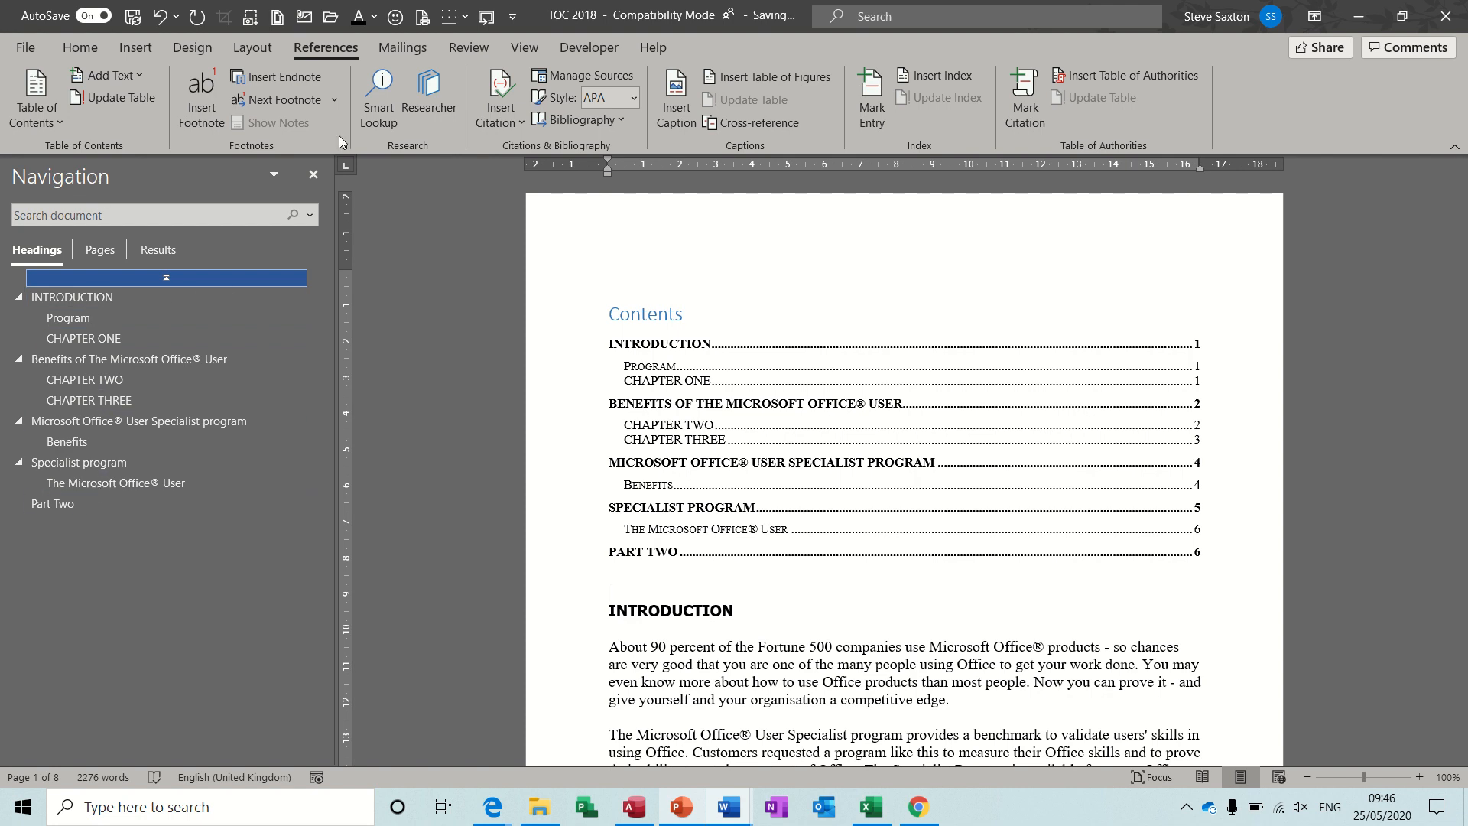
Hide the Navigation pane.
{"action": "left_click", "coordinate": [531, 49]}
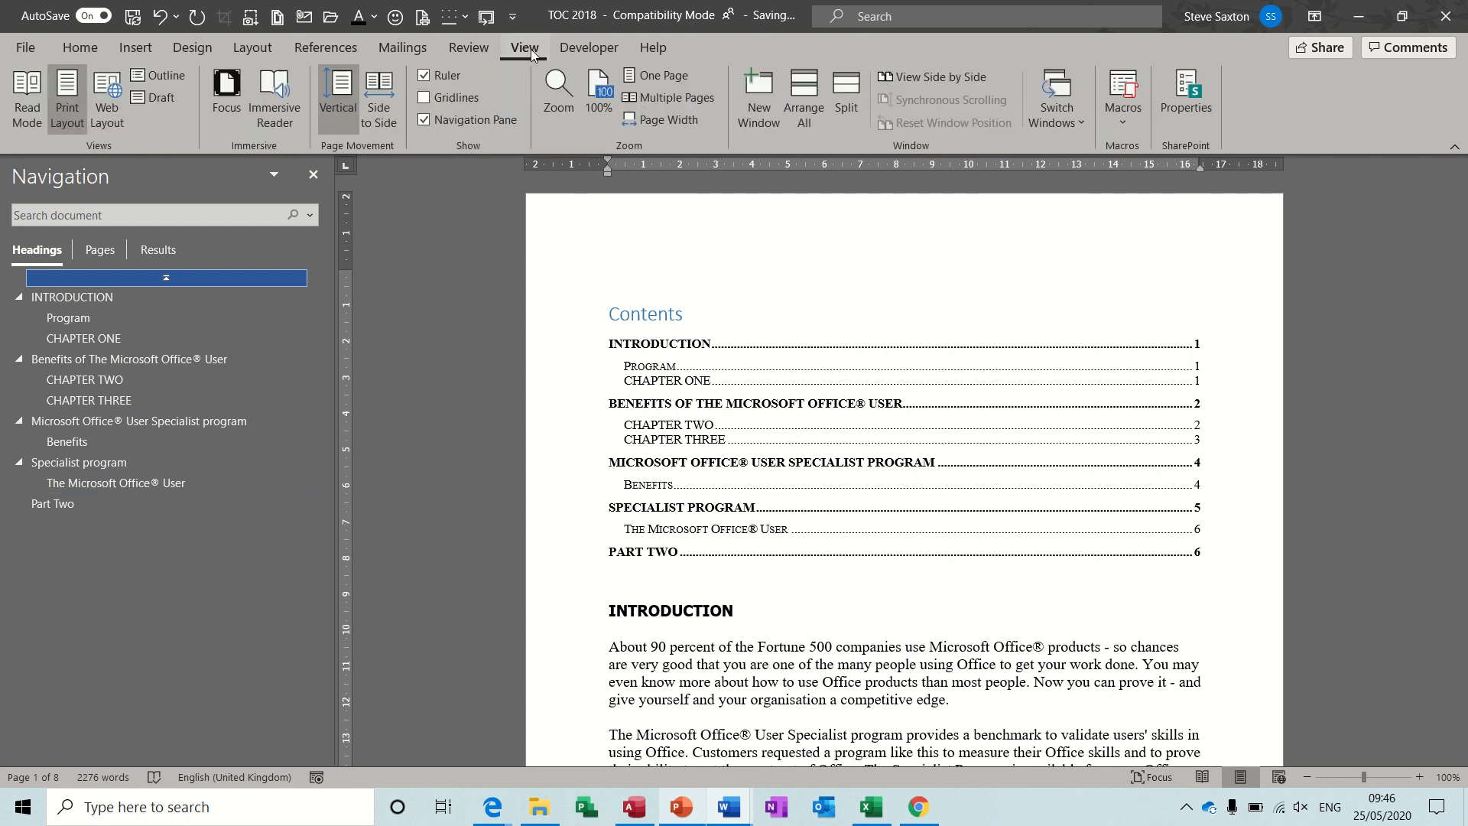
{"action": "left_click", "coordinate": [425, 121]}
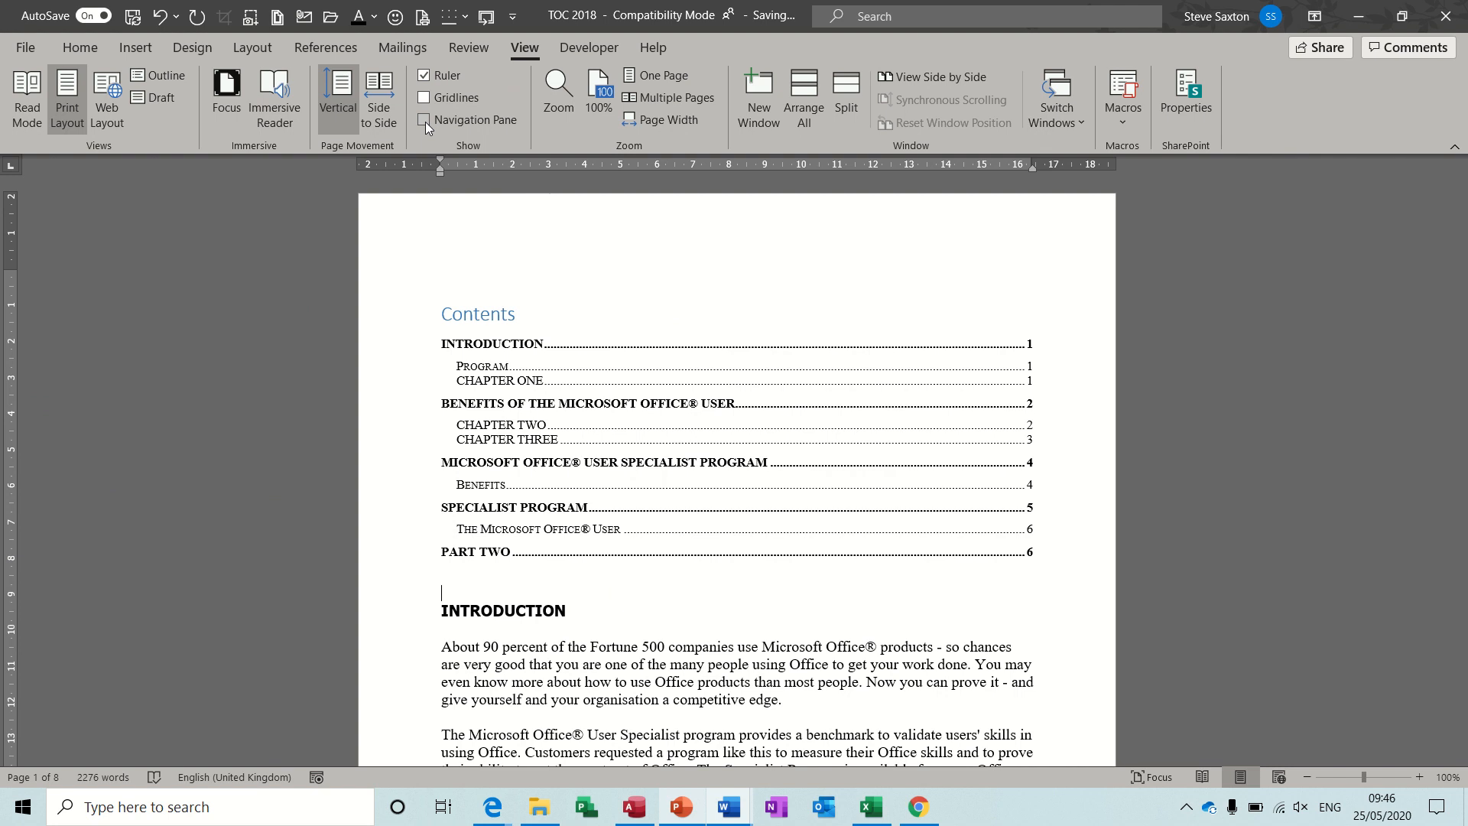
Show the Navigation pane and use it to jump to CHAPTER ONE, CHAPTER TWO, Benefits, The Microsoft Office® User and Program.
{"action": "left_click", "coordinate": [425, 122]}
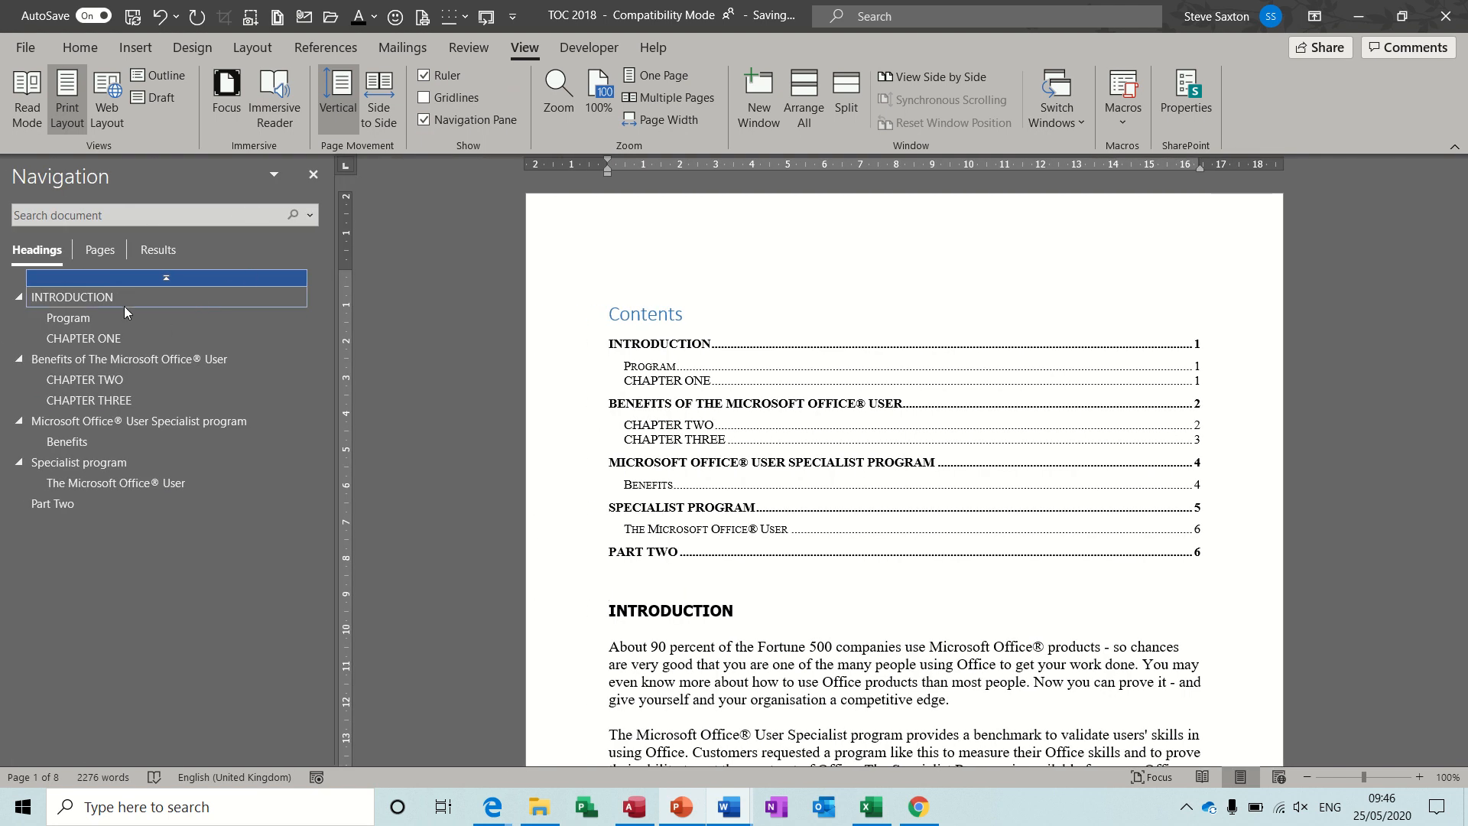
{"action": "left_click", "coordinate": [121, 334]}
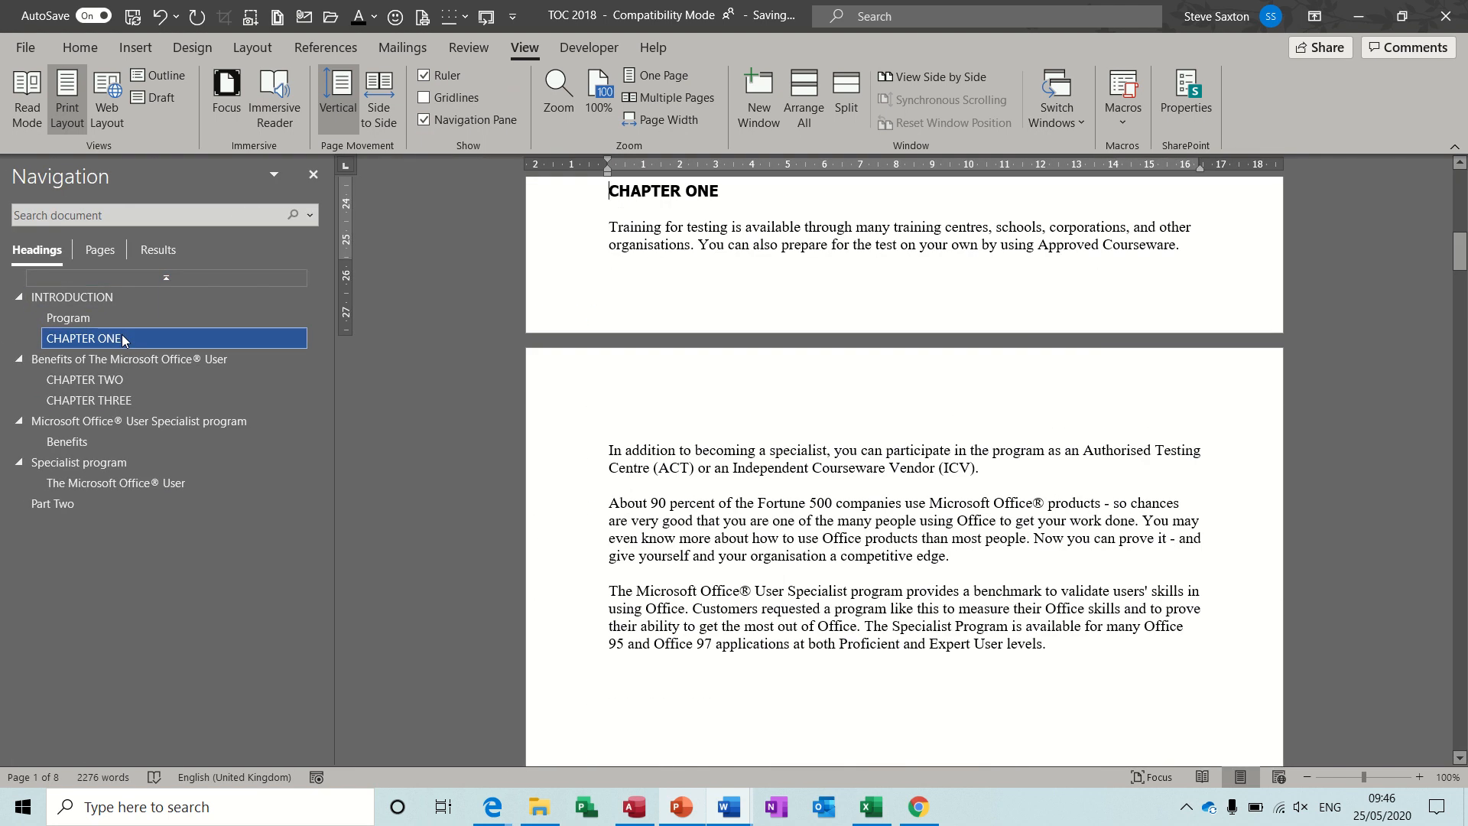
{"action": "left_click", "coordinate": [107, 379]}
{"action": "left_click", "coordinate": [93, 440]}
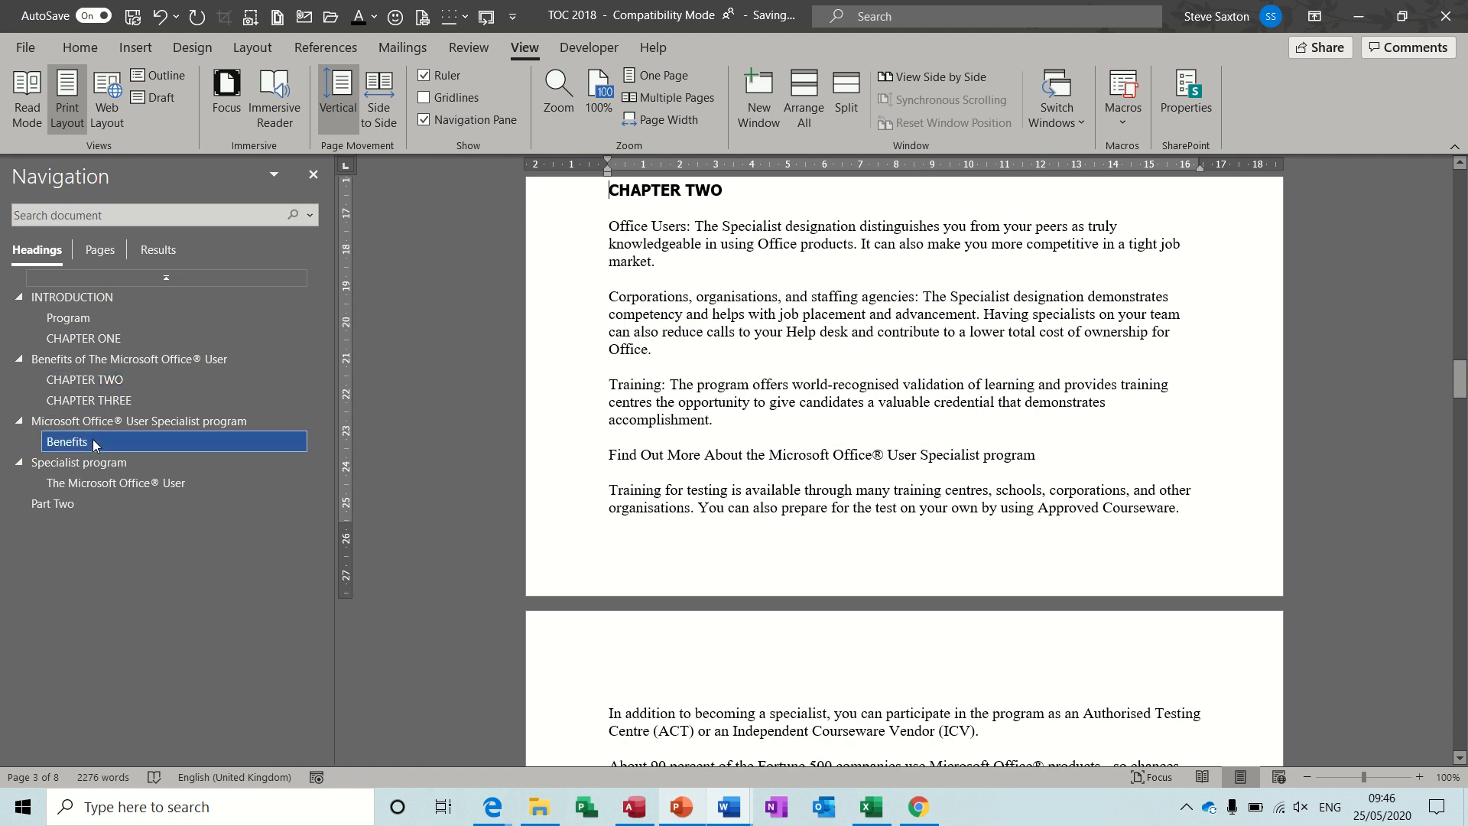
{"action": "left_click", "coordinate": [92, 484]}
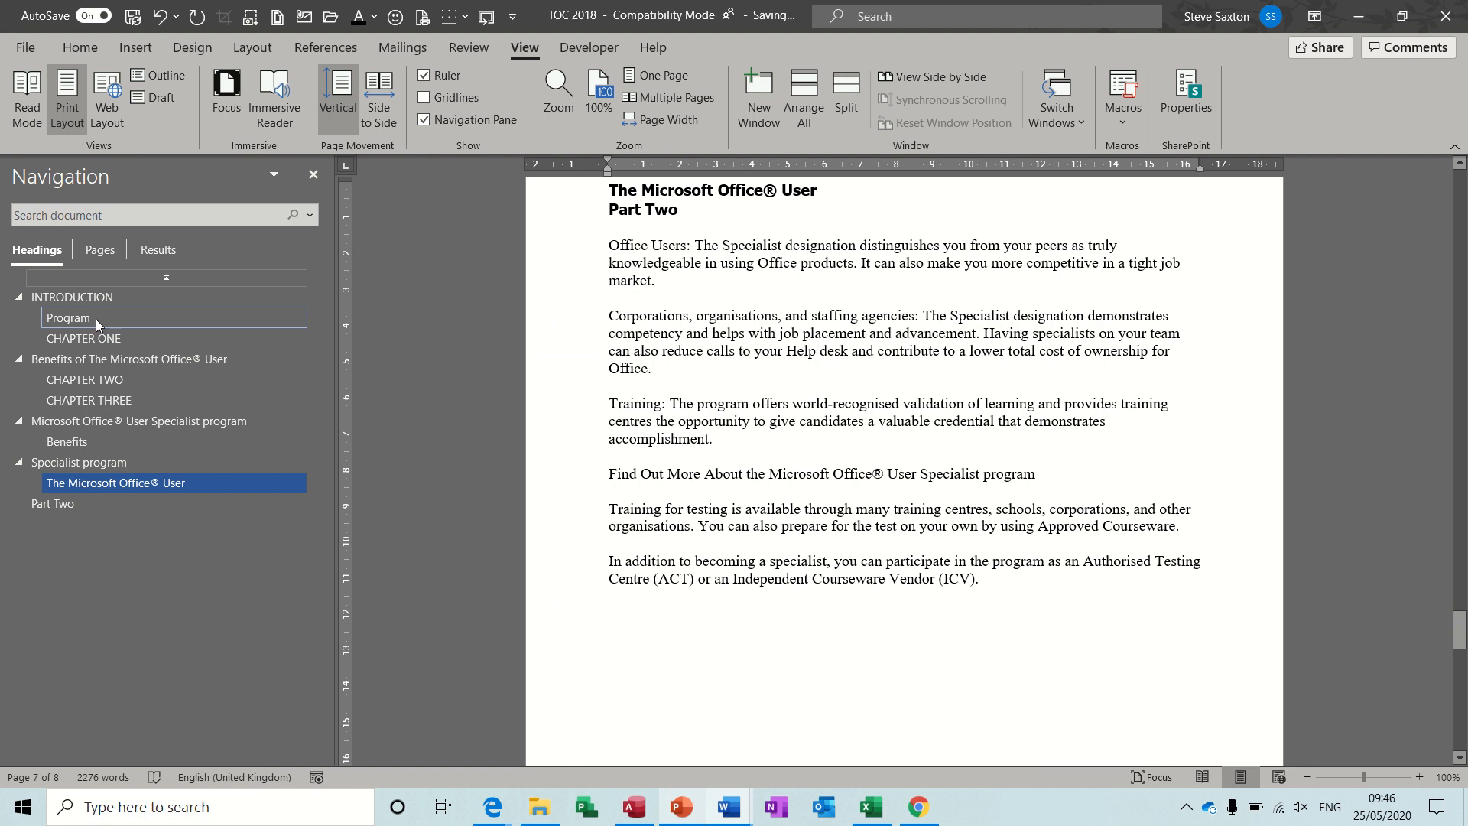
{"action": "left_click", "coordinate": [71, 318]}
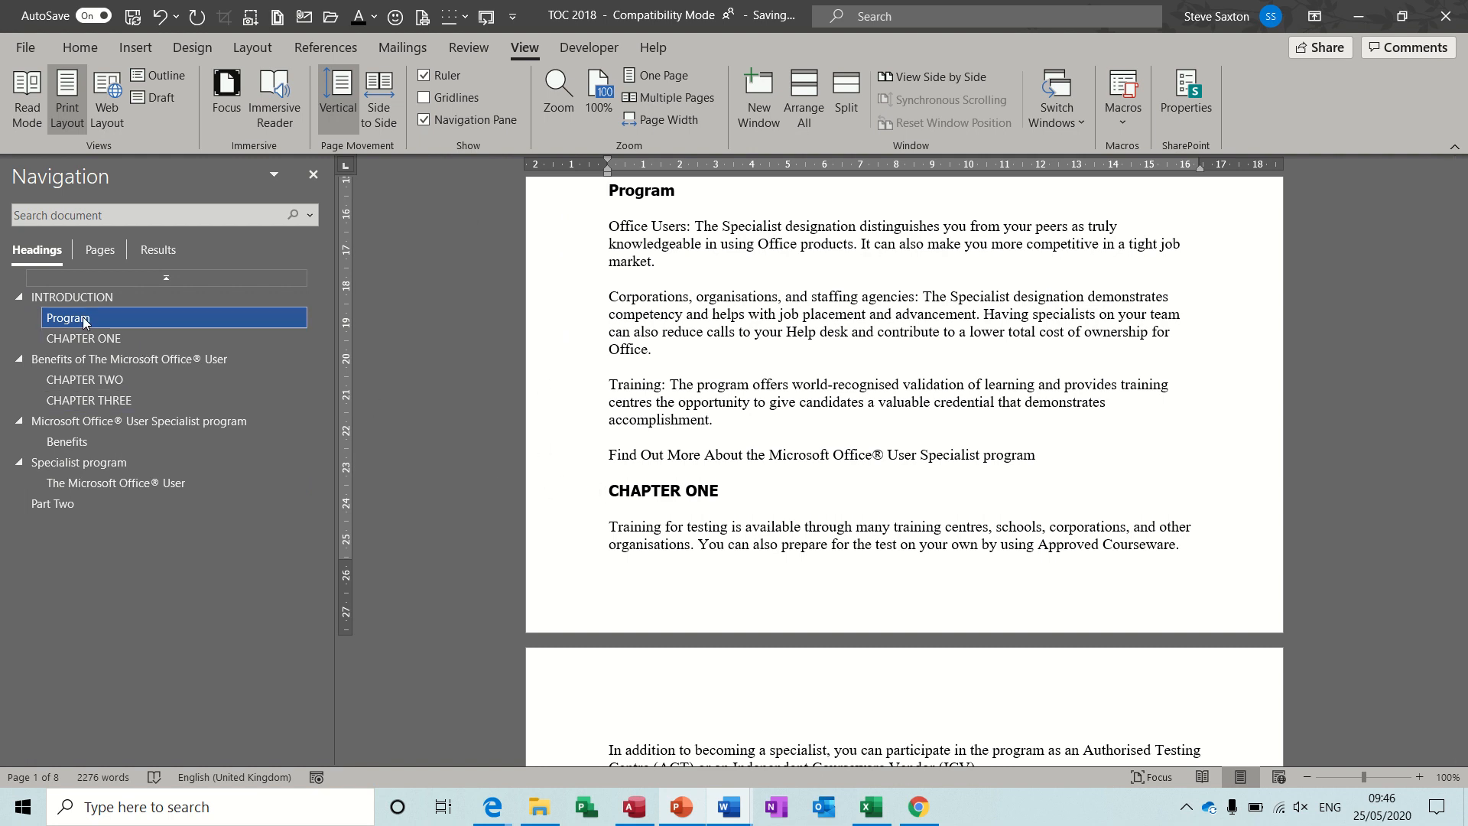
Try moving the Program section below CHAPTER ONE through the document outline, and undo the move.
{"action": "left_click_drag", "start_coordinate": [83, 319], "coordinate": [83, 341]}
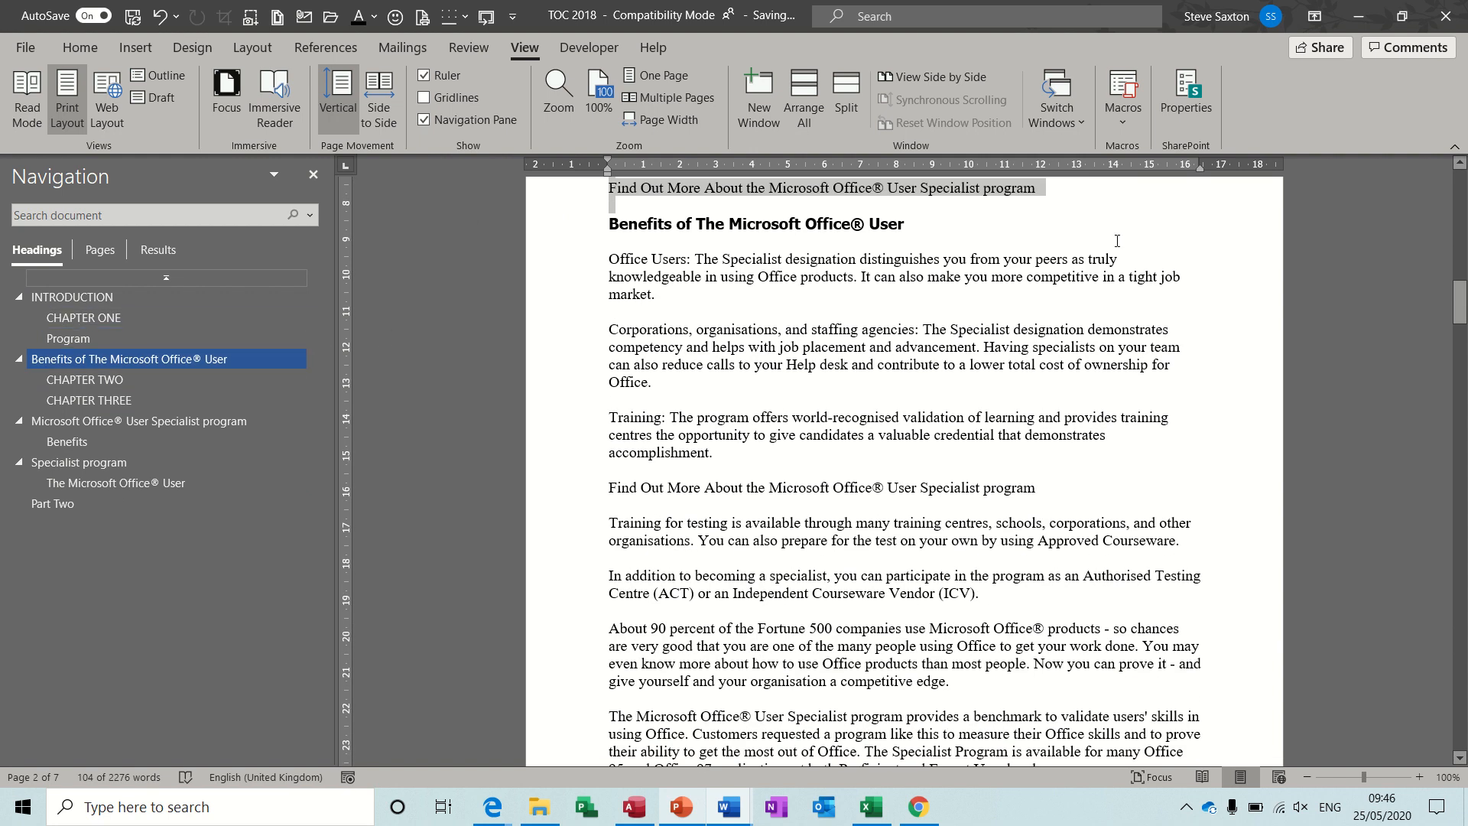
{"action": "left_click_drag", "start_coordinate": [1459, 306], "coordinate": [1462, 263]}
{"action": "key", "text": "ctrl+z"}
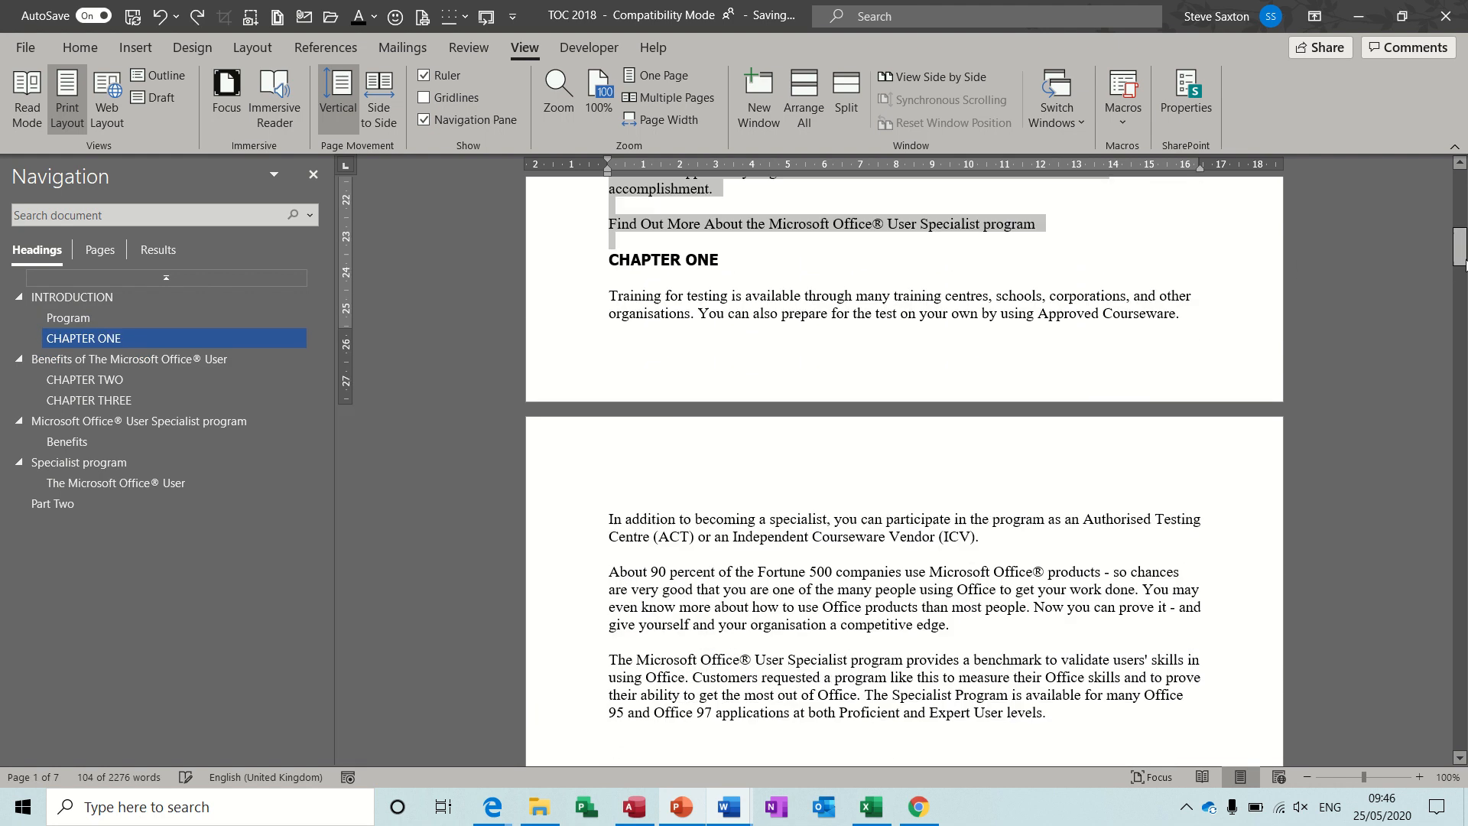
Deselect the text, collapse the CHAPTER ONE section in the document and expand it again.
{"action": "left_click", "coordinate": [811, 313]}
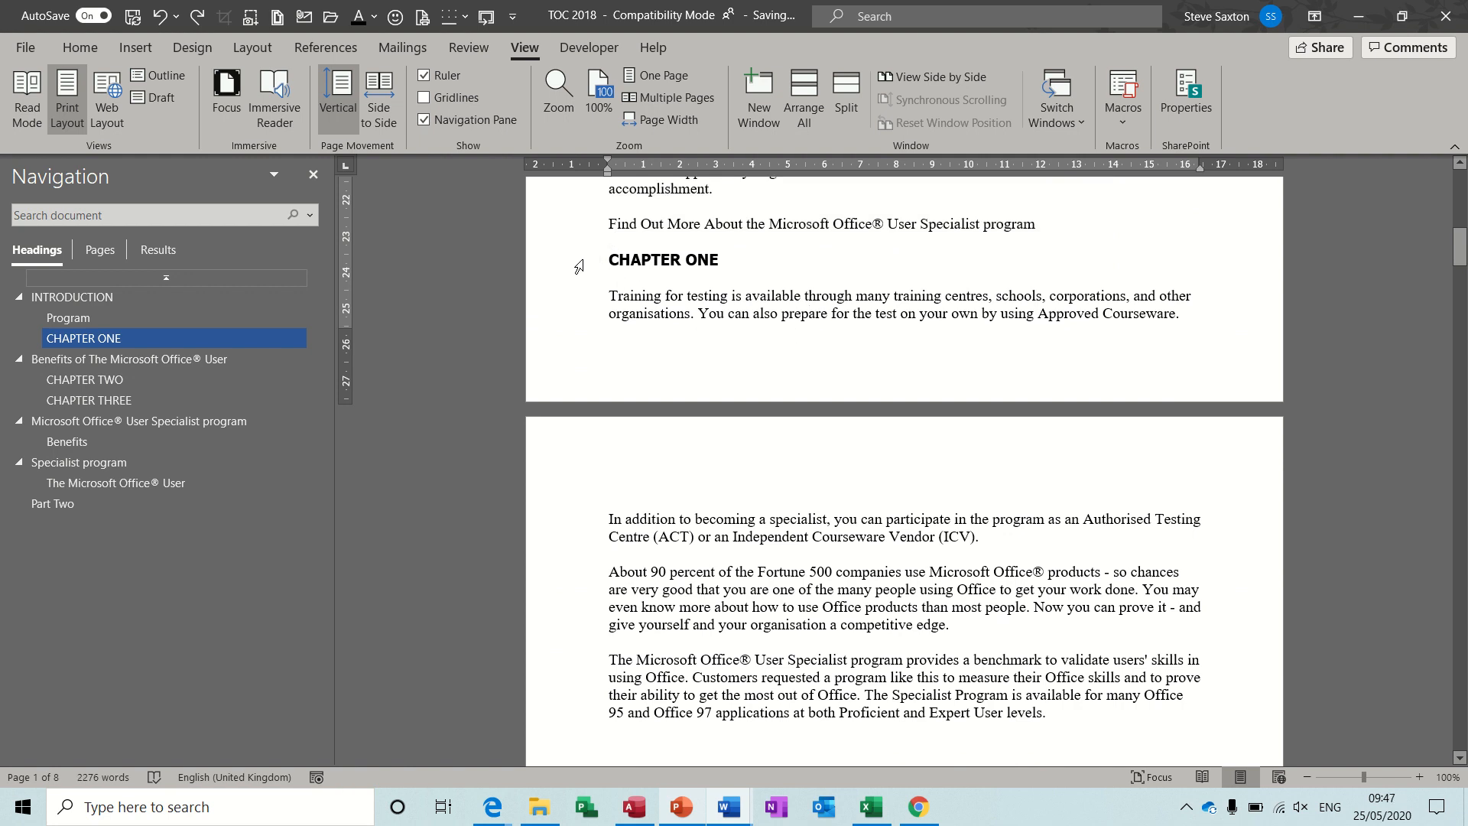
{"action": "mouse_move", "coordinate": [597, 263]}
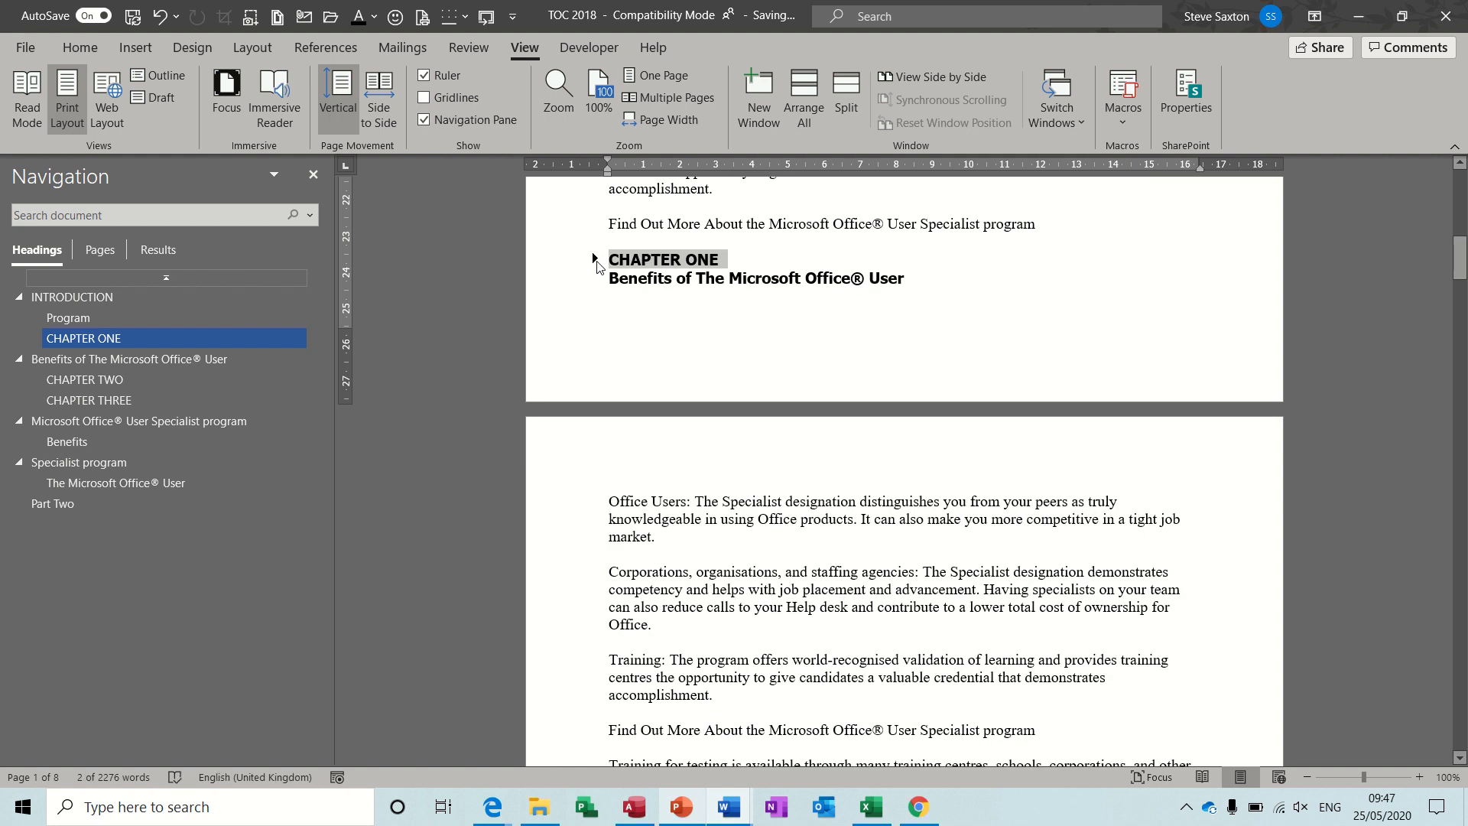
{"action": "left_click", "coordinate": [595, 259]}
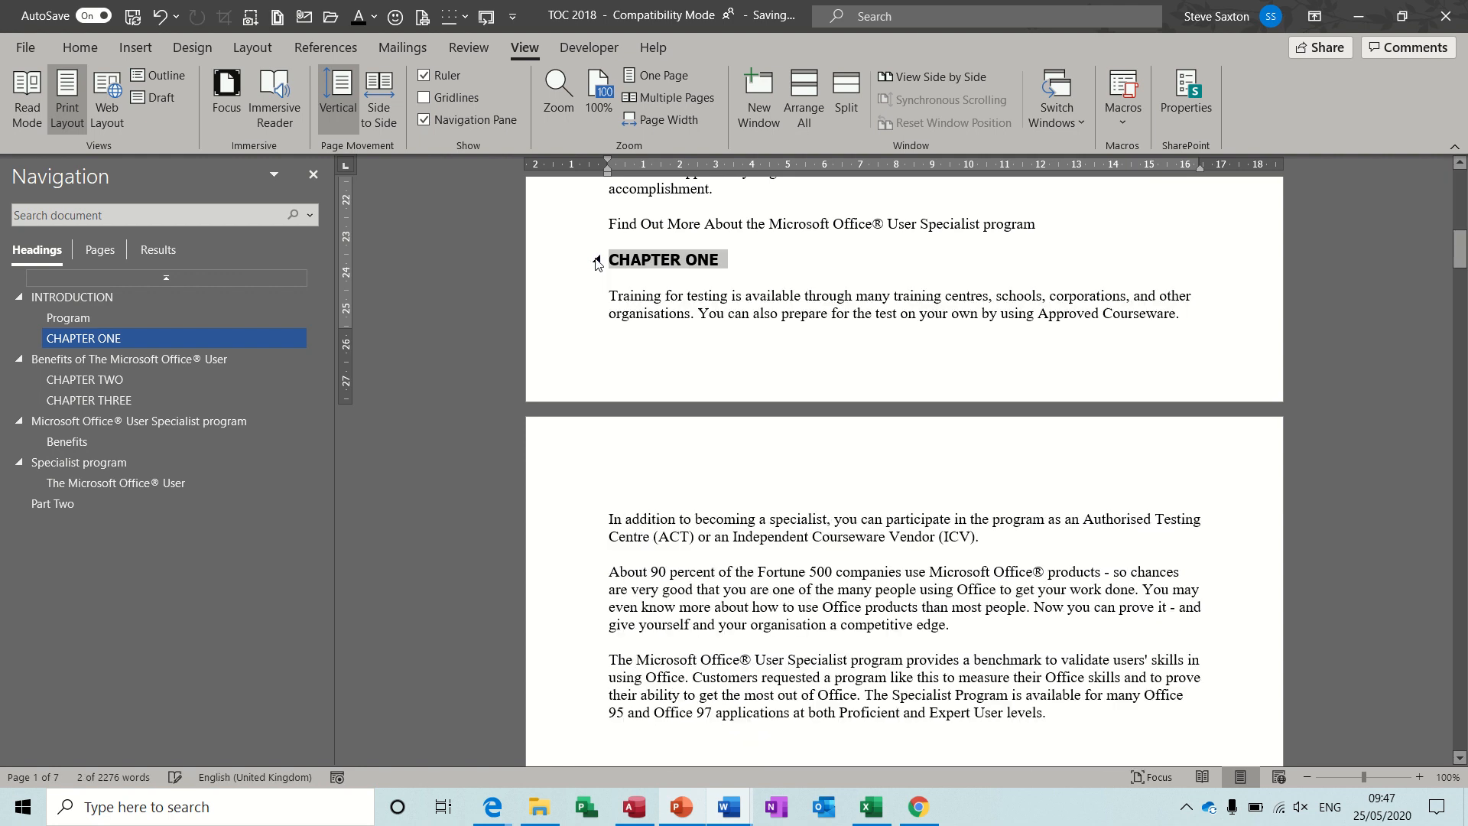
Collapse the INTRODUCTION, Benefits of The Microsoft Office® User and Microsoft Office® User Specialist program sections in the document.
{"action": "mouse_move", "coordinate": [1449, 239]}
{"action": "left_mouse_down"}
{"action": "mouse_move", "coordinate": [1452, 197]}
{"action": "mouse_move", "coordinate": [1453, 221]}
{"action": "left_mouse_up"}
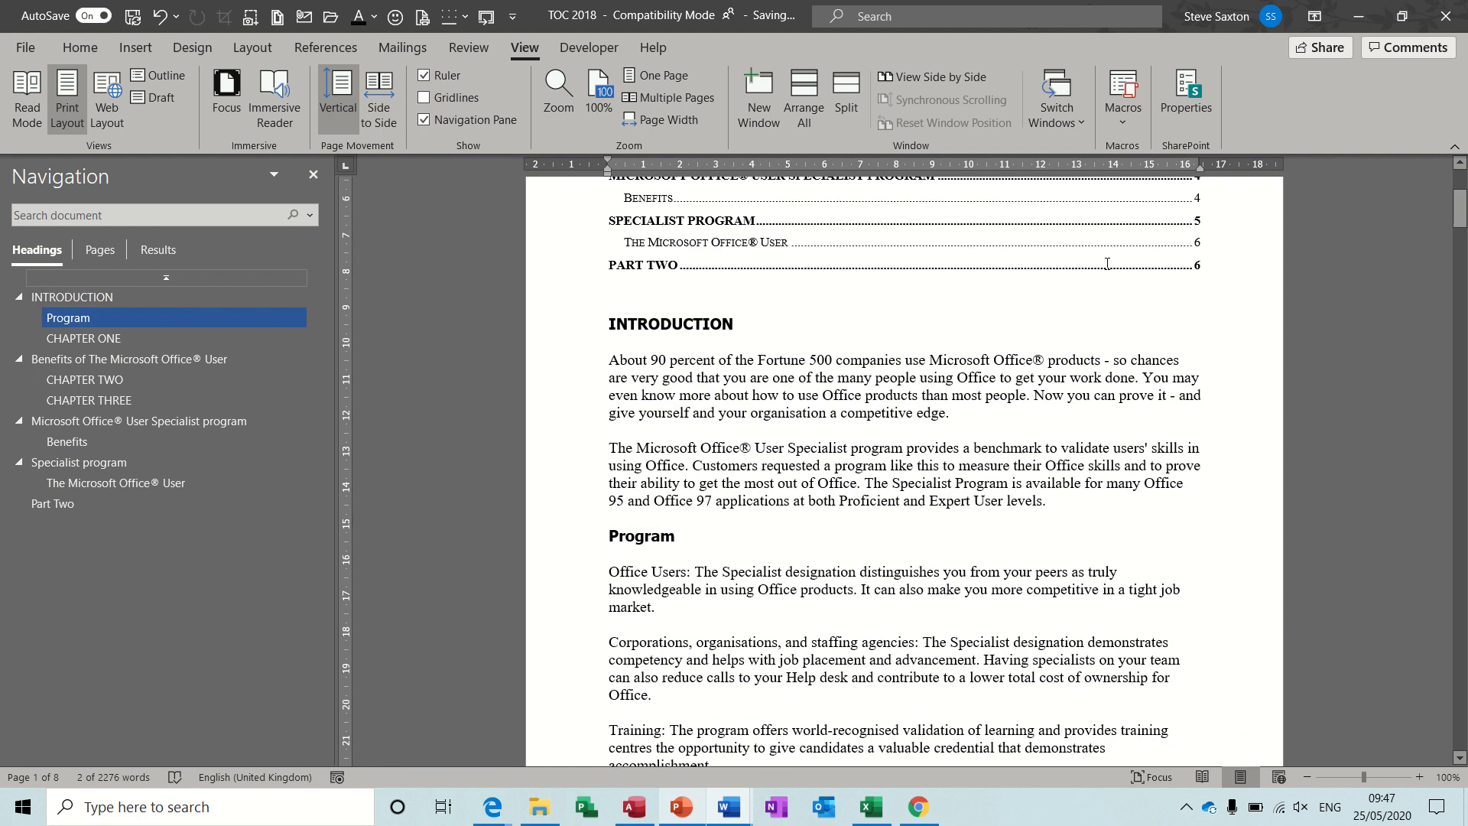
{"action": "left_click", "coordinate": [596, 324]}
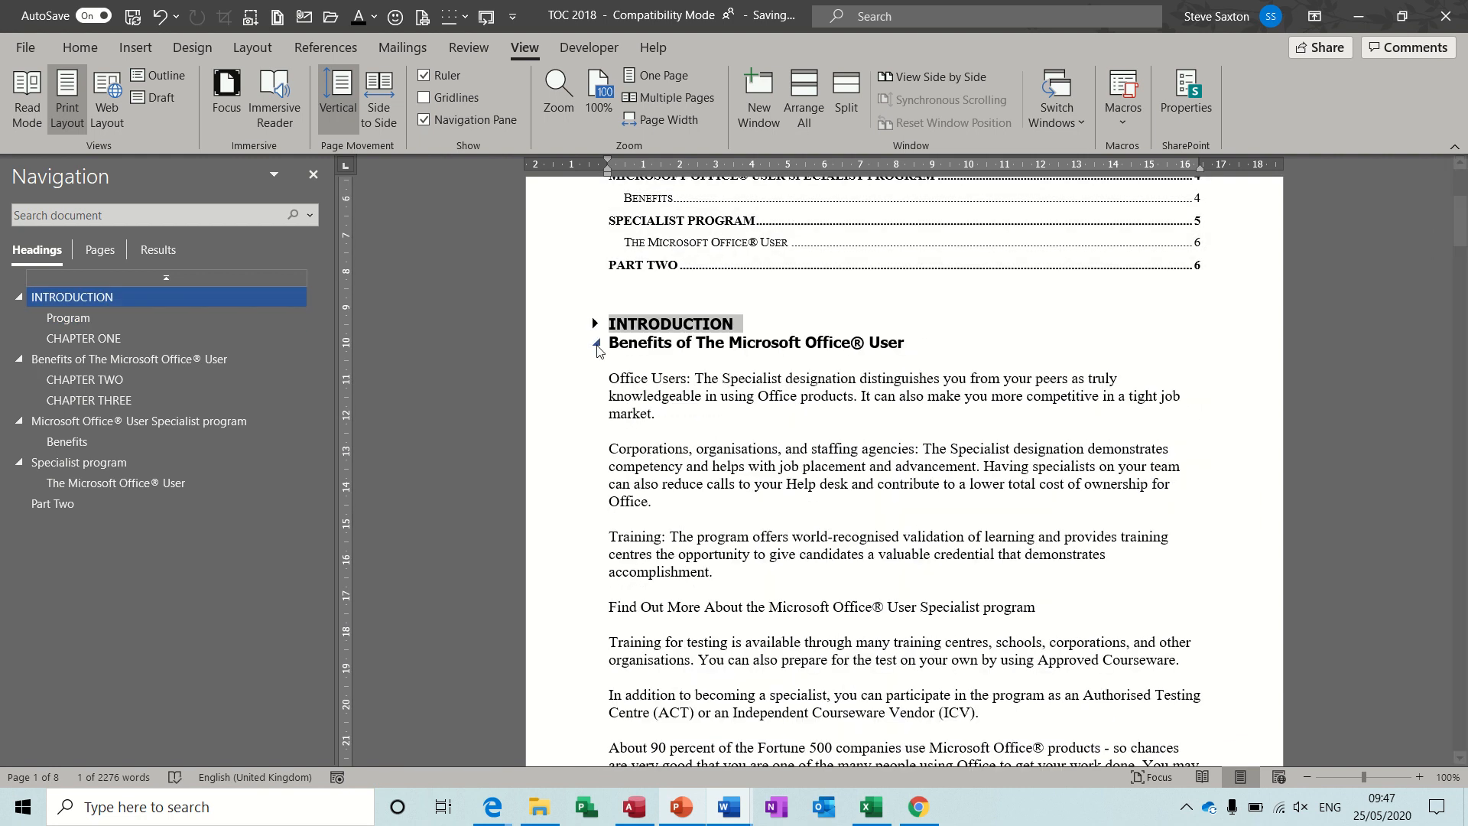
{"action": "left_click", "coordinate": [596, 343]}
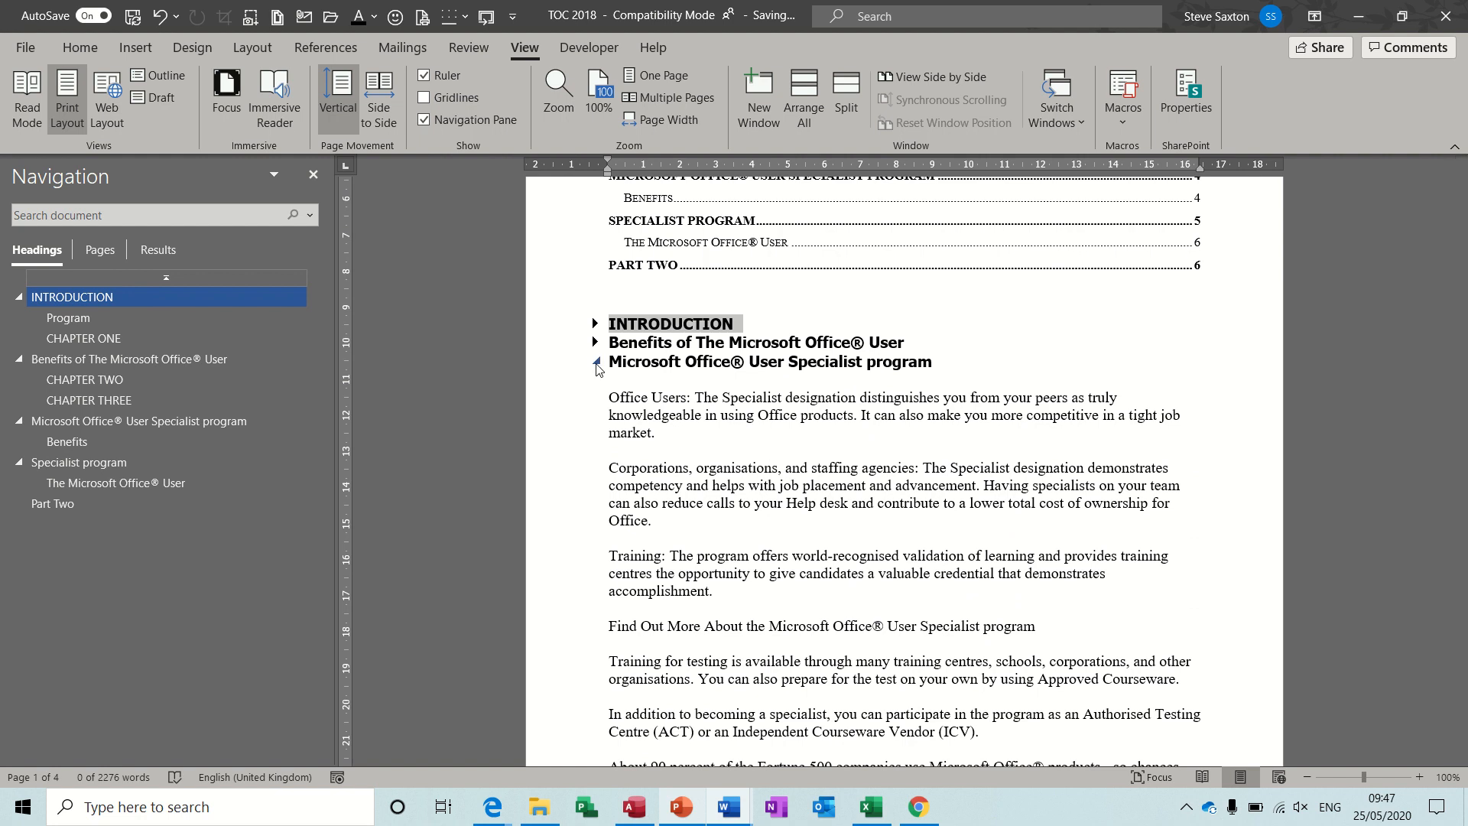
{"action": "left_click", "coordinate": [595, 361]}
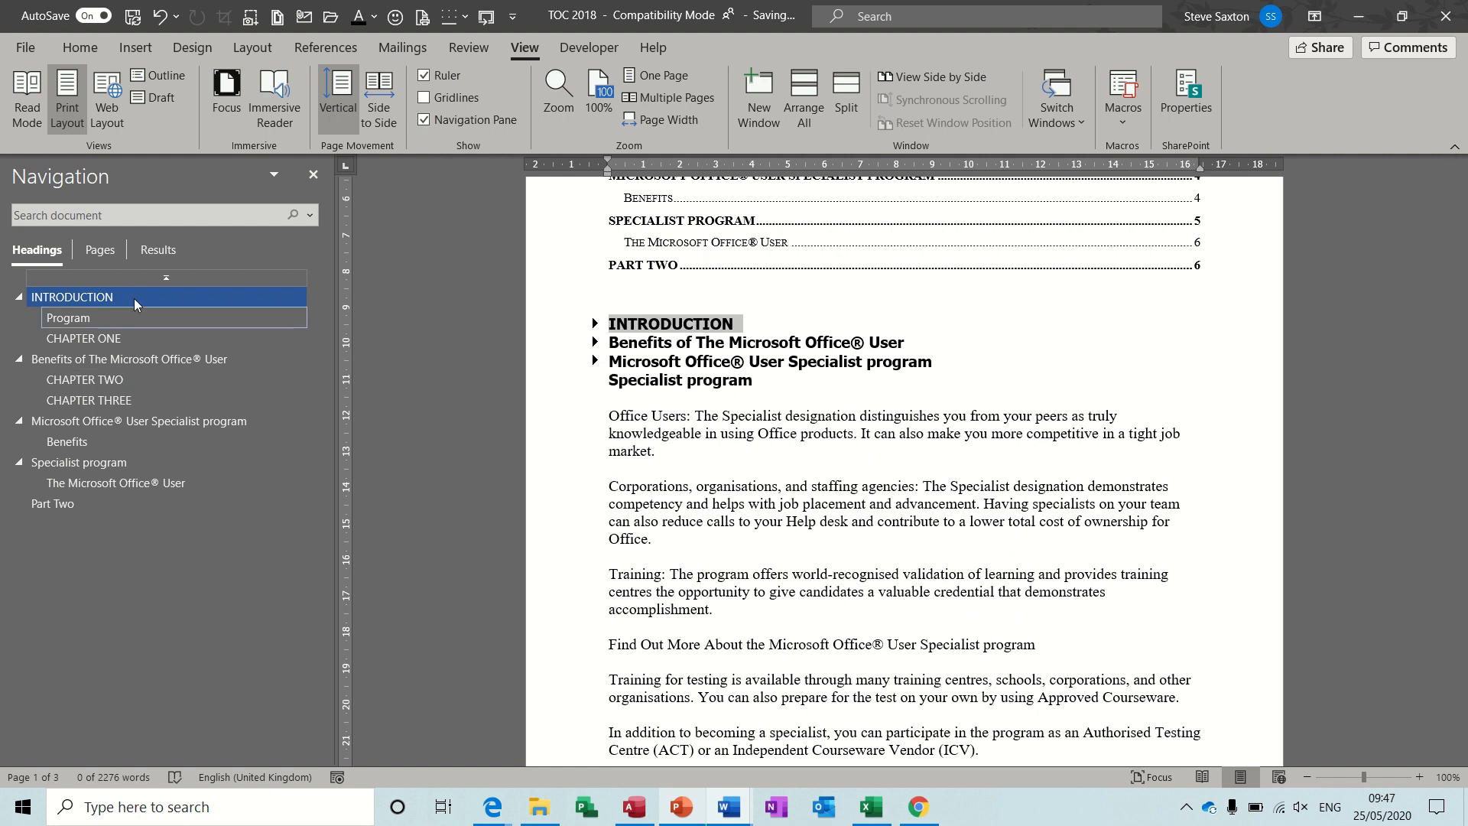
Expand the collapsed INTRODUCTION, Benefits of The Microsoft Office® User and Microsoft Office® User Specialist program sections.
{"action": "left_click", "coordinate": [595, 324]}
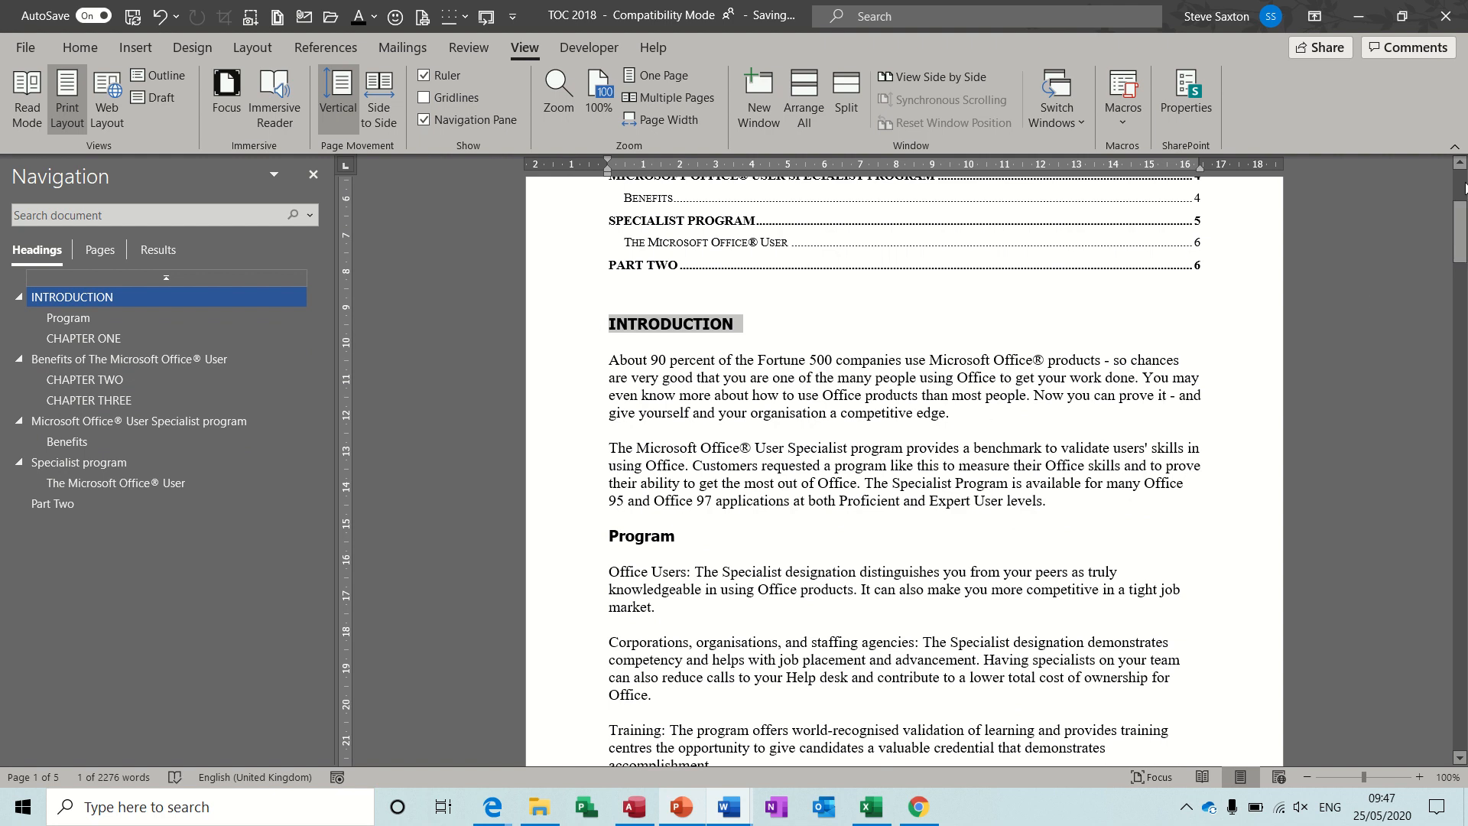
{"action": "left_click_drag", "start_coordinate": [1462, 239], "coordinate": [1464, 425]}
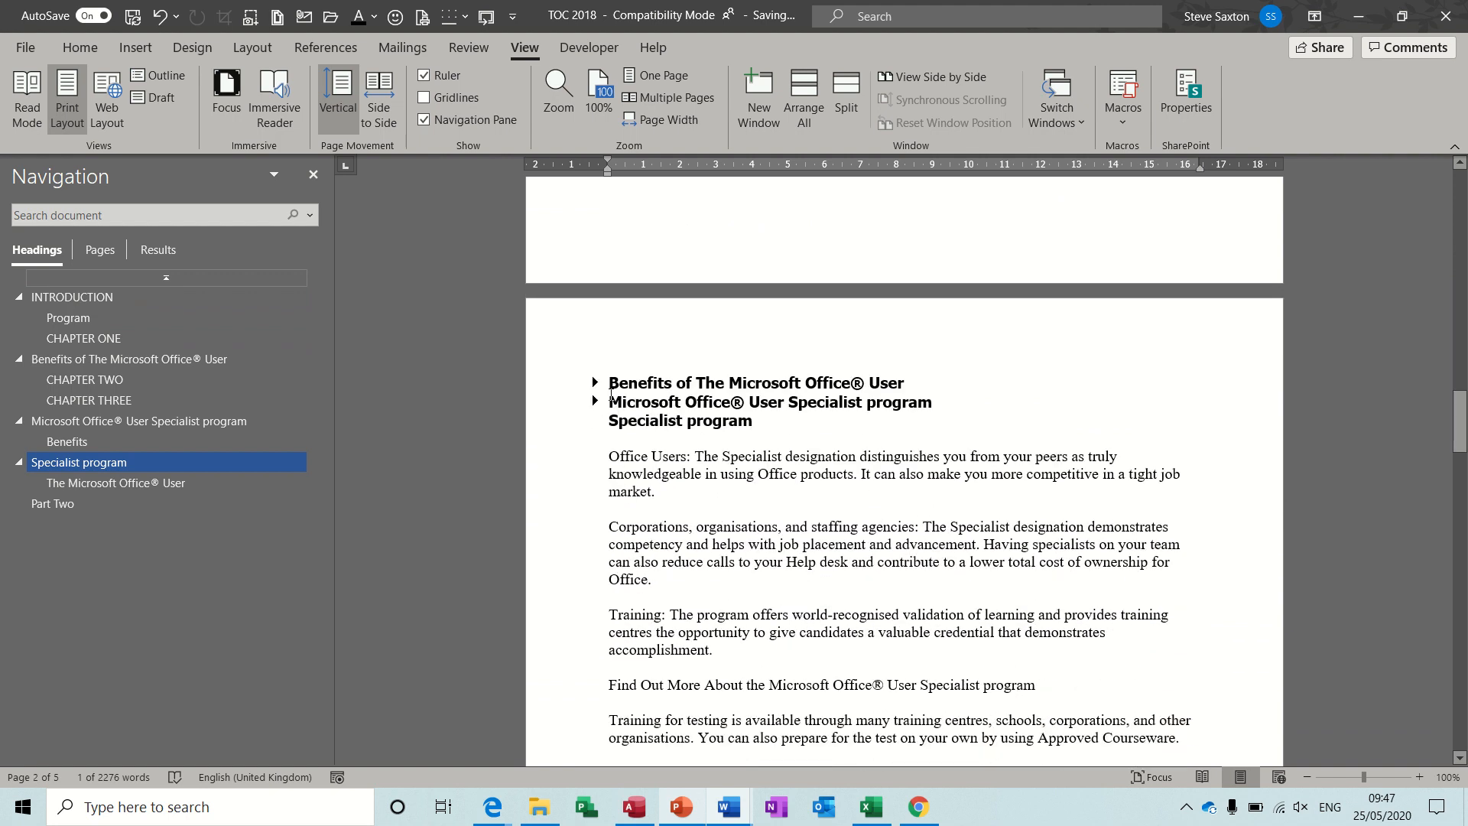
{"action": "left_click", "coordinate": [596, 384]}
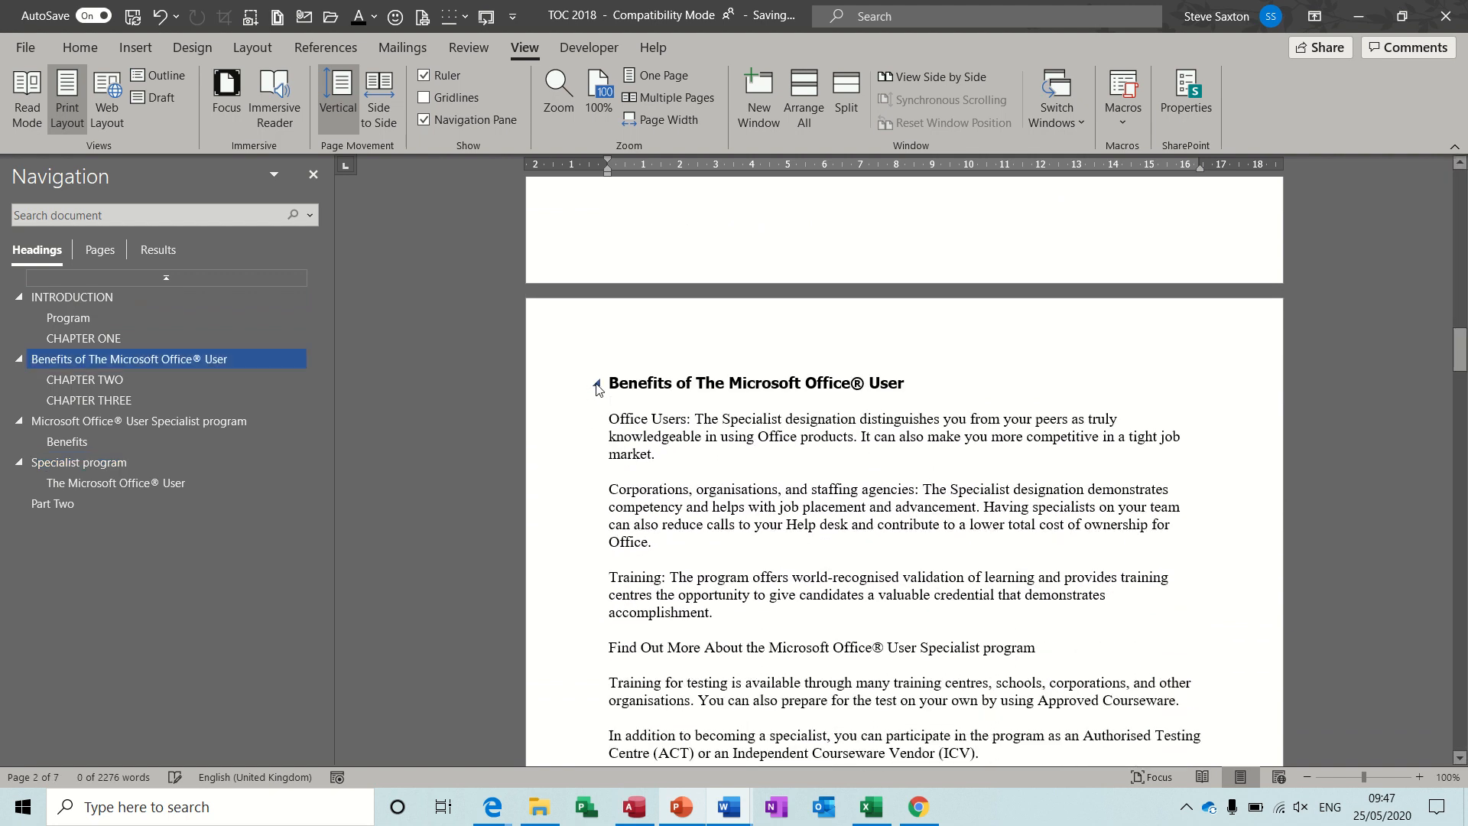
{"action": "left_click_drag", "start_coordinate": [1462, 346], "coordinate": [1461, 502]}
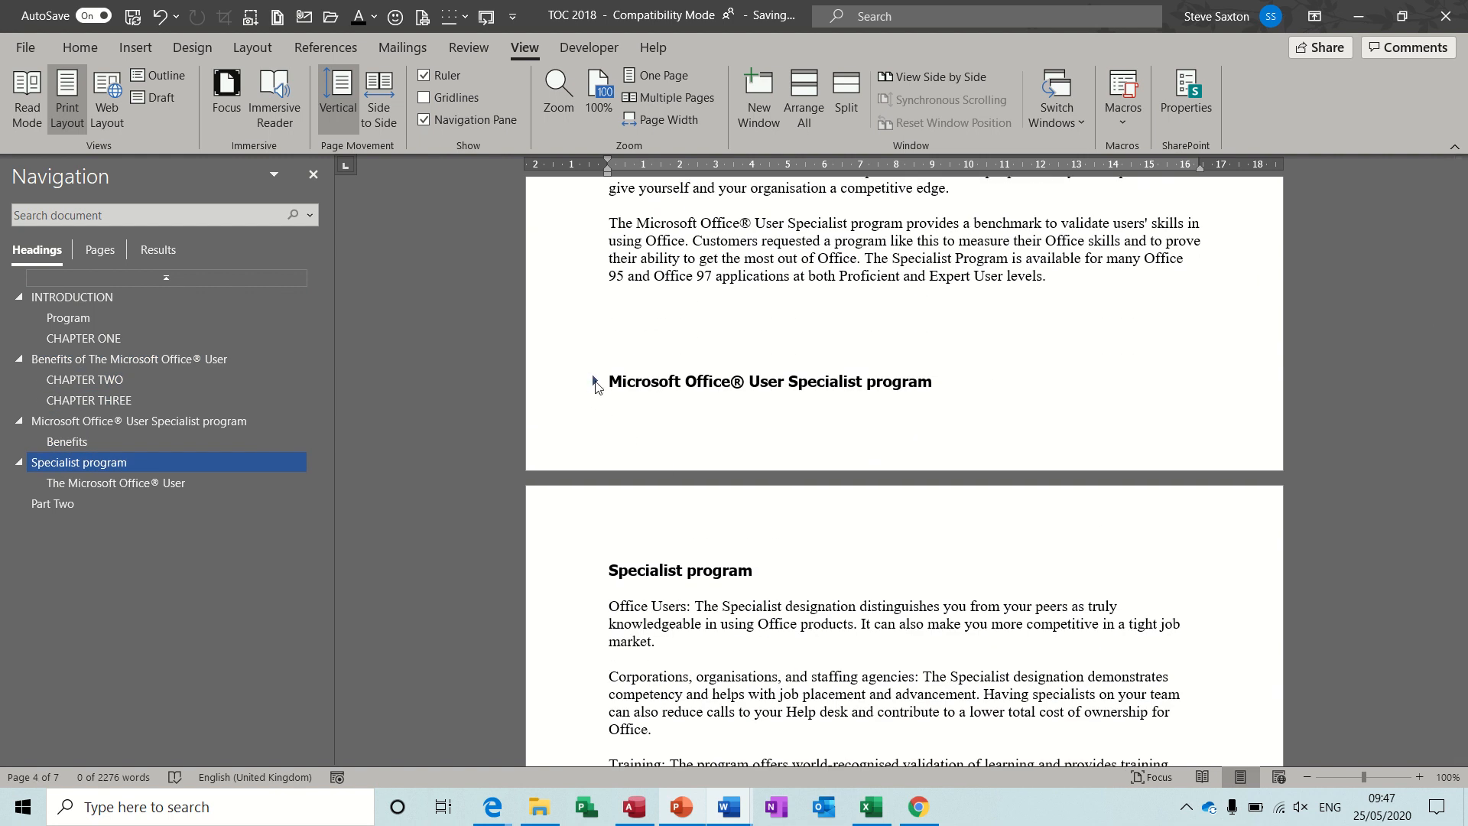
{"action": "left_click", "coordinate": [595, 381]}
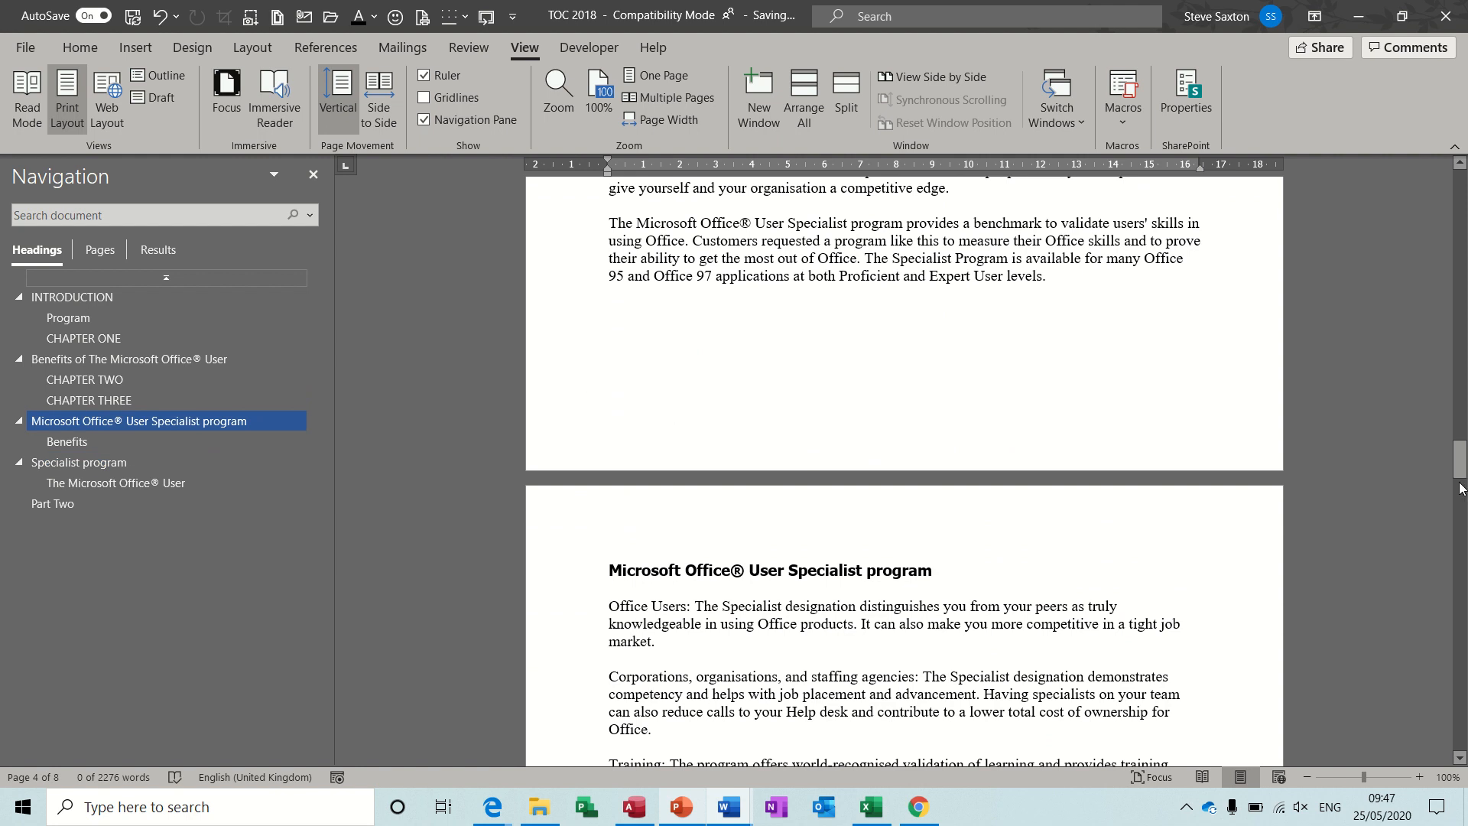
Follow the table of contents link to MICROSOFT OFFICE® USER SPECIALIST PROGRAM and return to the contents at the document's start.
{"action": "mouse_move", "coordinate": [1461, 489]}
{"action": "left_mouse_down"}
{"action": "mouse_move", "coordinate": [1462, 560]}
{"action": "mouse_move", "coordinate": [1461, 189]}
{"action": "left_mouse_up"}
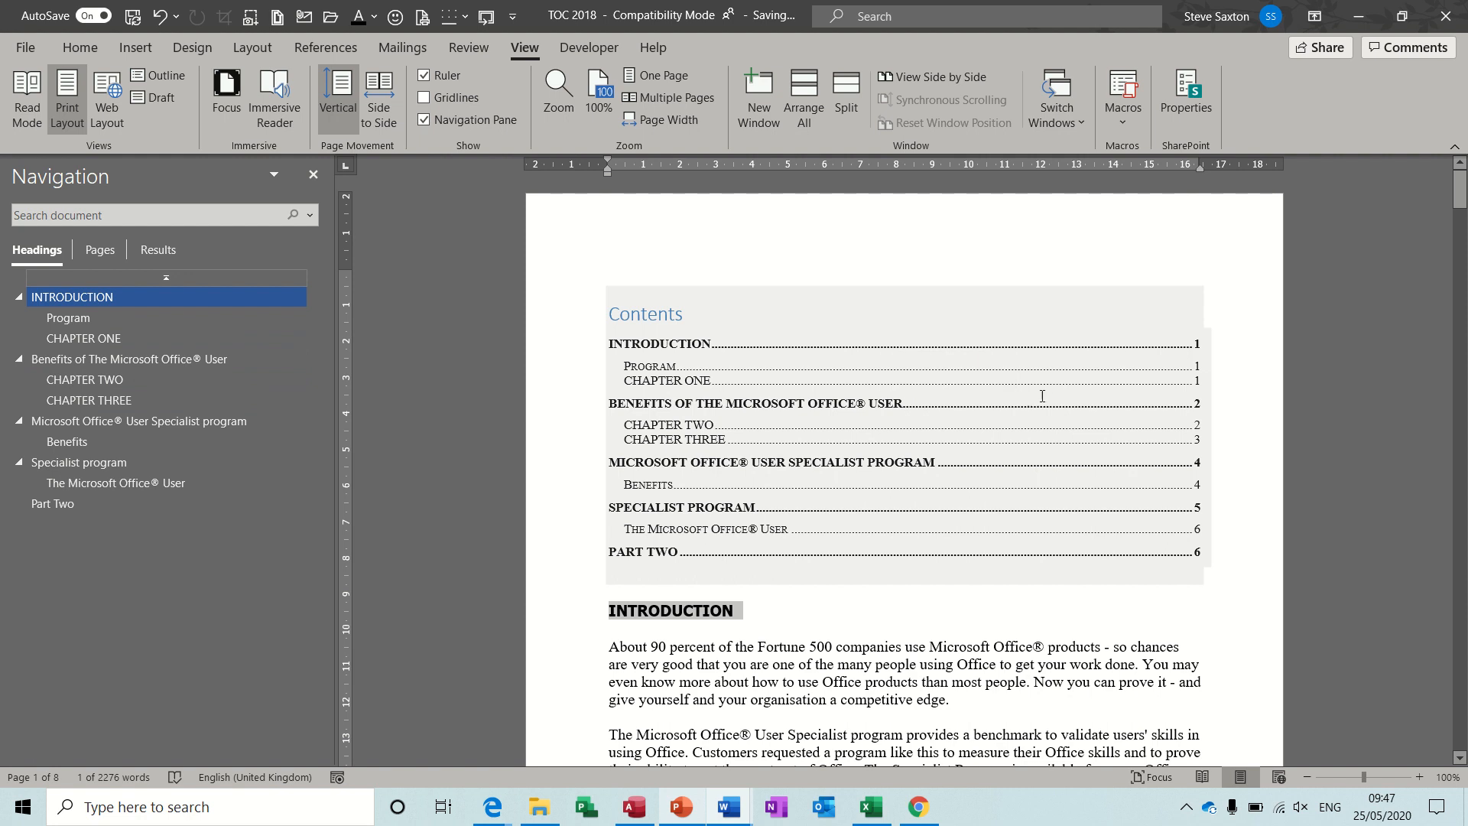
{"action": "left_click", "coordinate": [1195, 468], "text": "ctrl"}
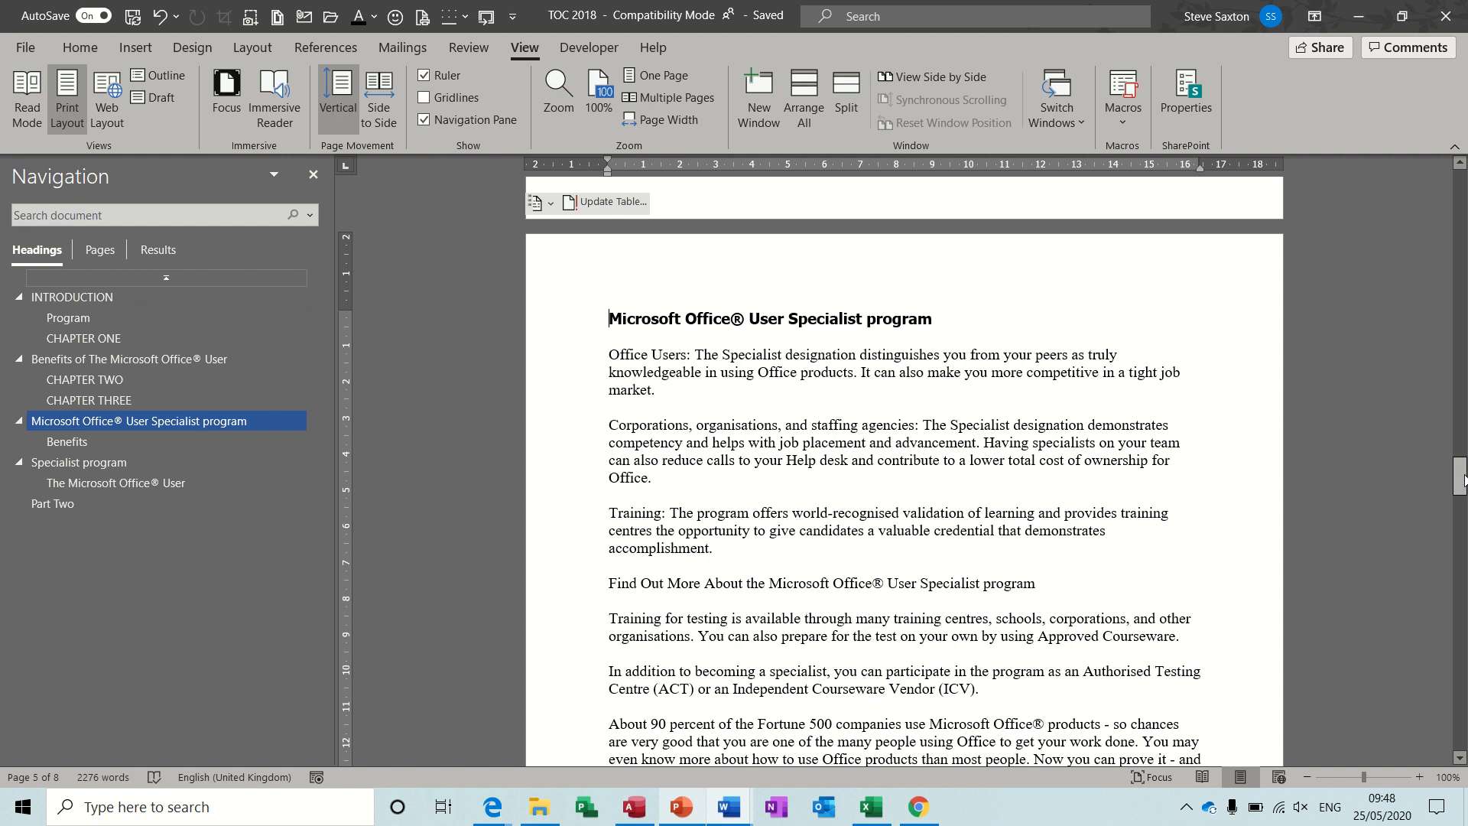
{"action": "left_click", "coordinate": [113, 298]}
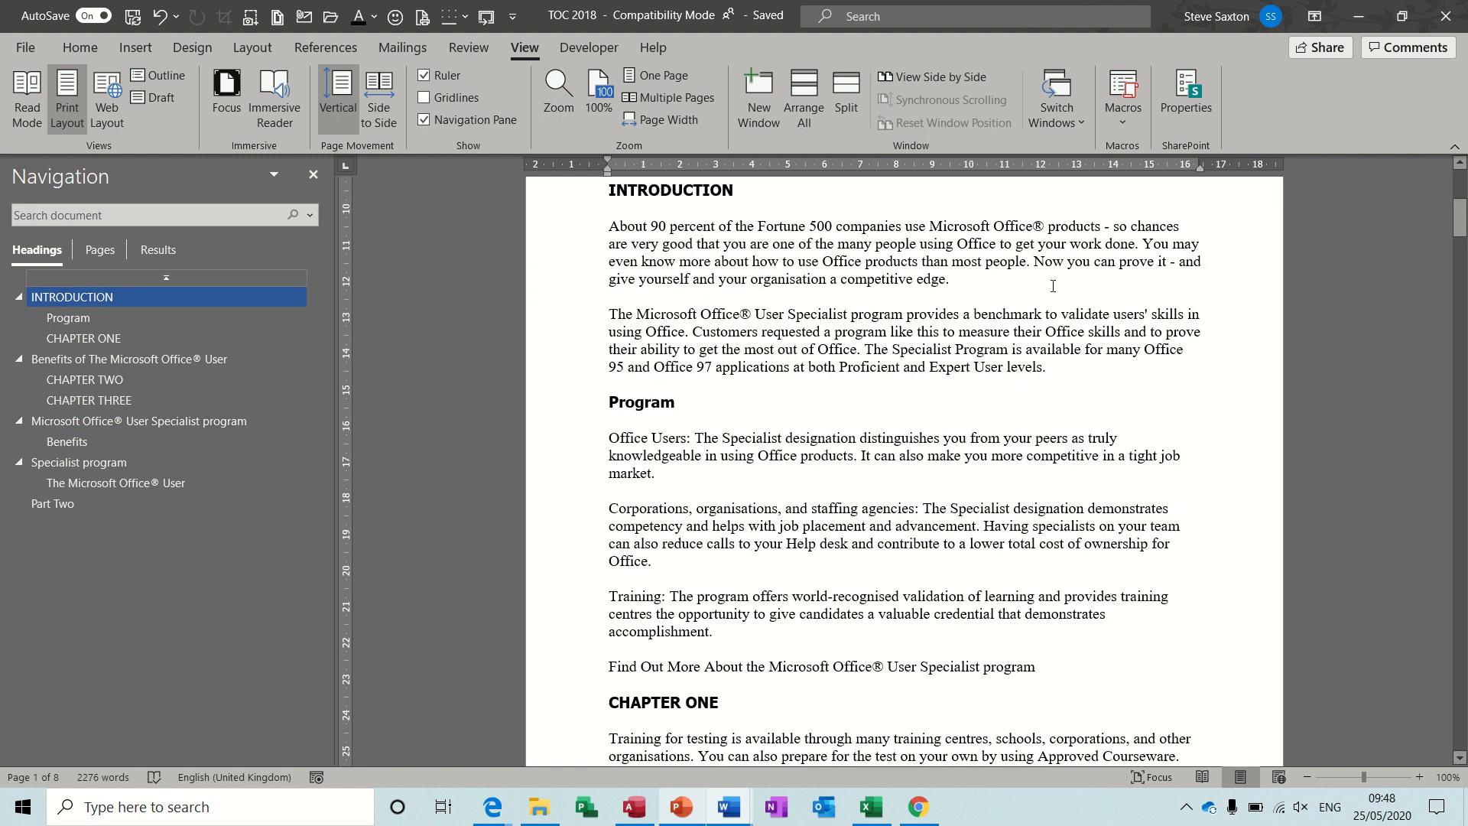
{"action": "scroll", "coordinate": [1460, 224], "scroll_direction": "up", "scroll_amount": 5}
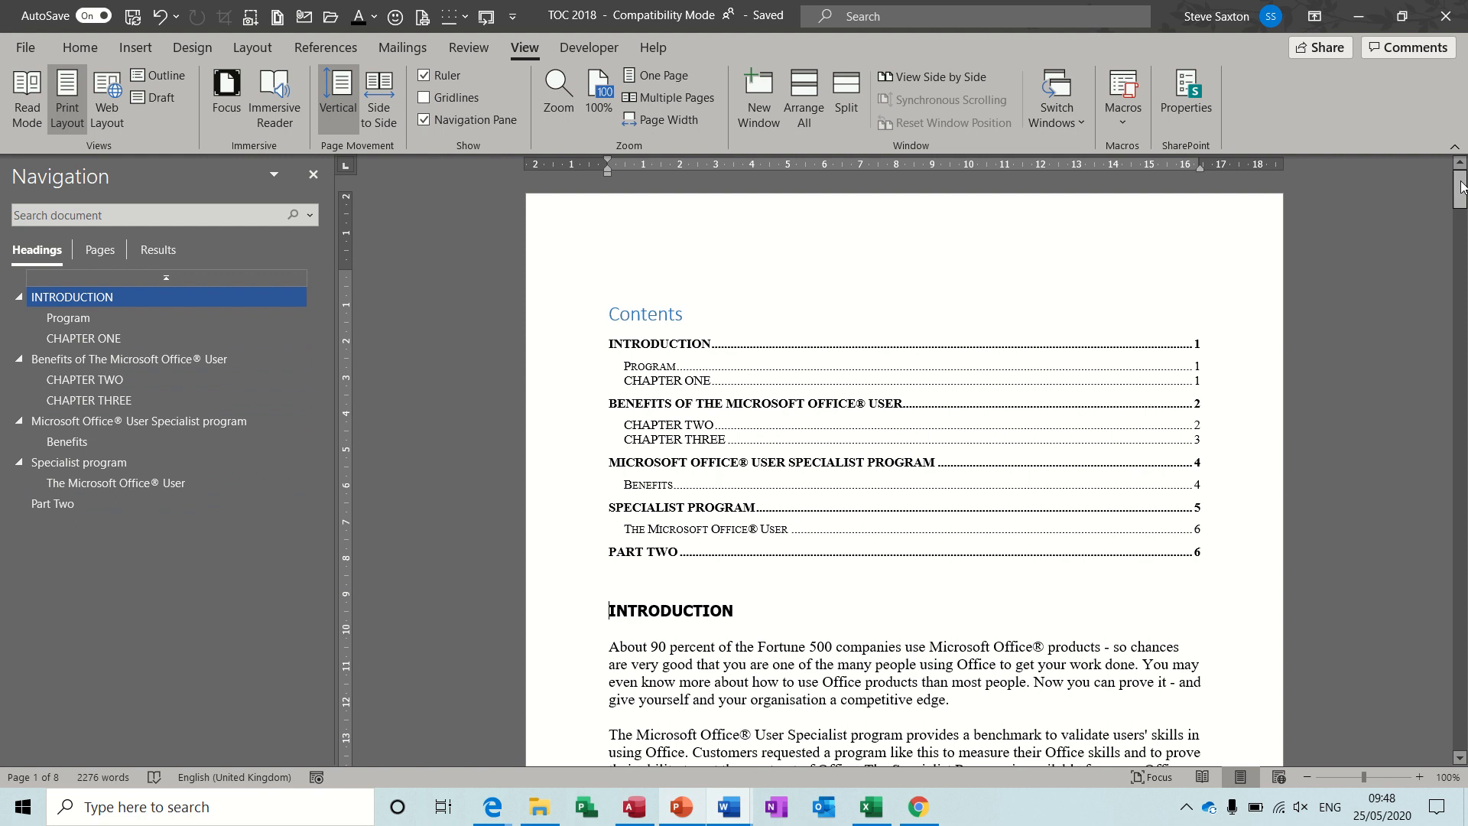
Insert three page breaks directly before the Program heading.
{"action": "left_click_drag", "start_coordinate": [1459, 188], "coordinate": [1460, 230]}
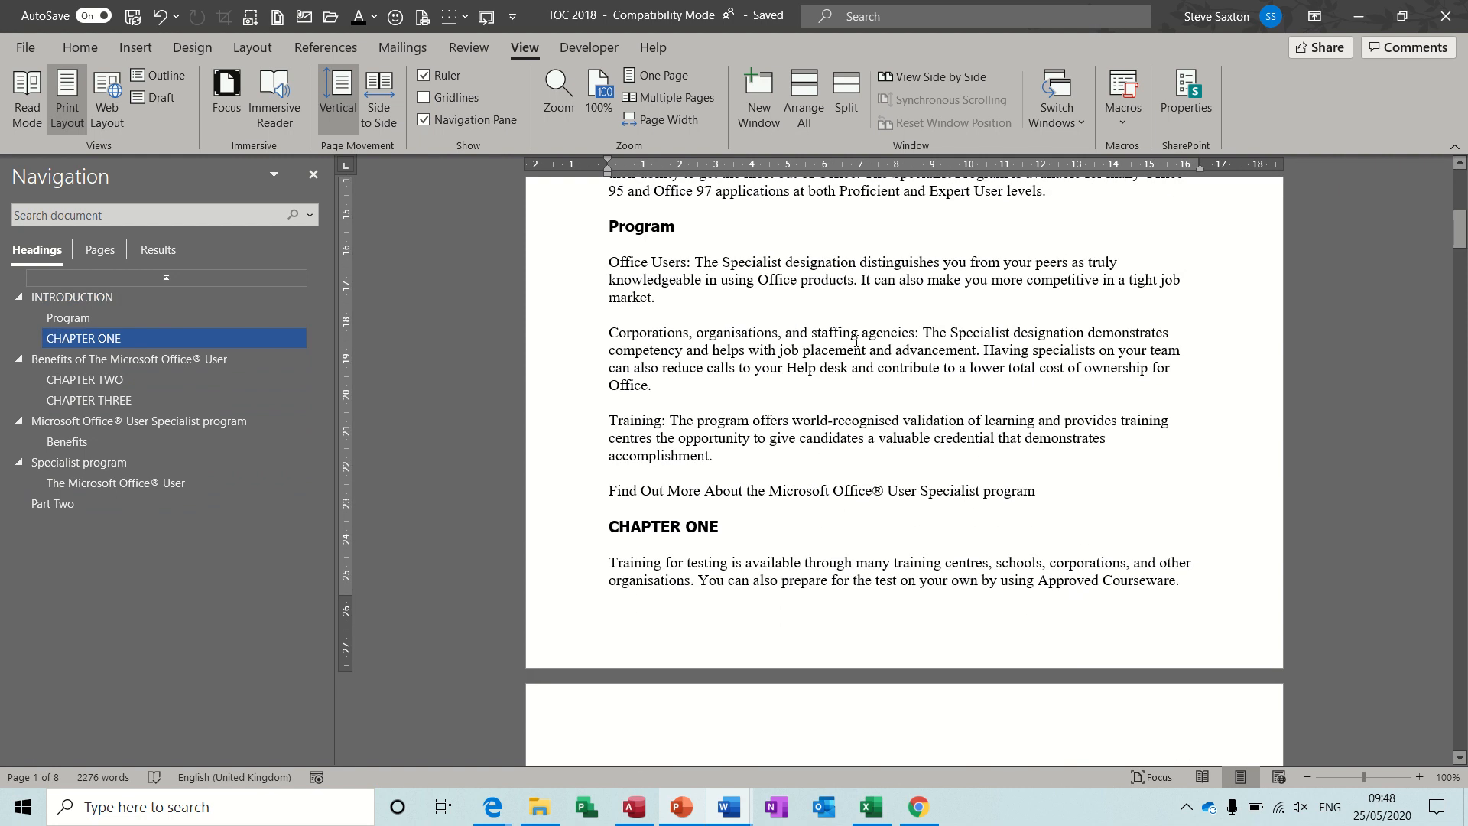
{"action": "left_click", "coordinate": [610, 226]}
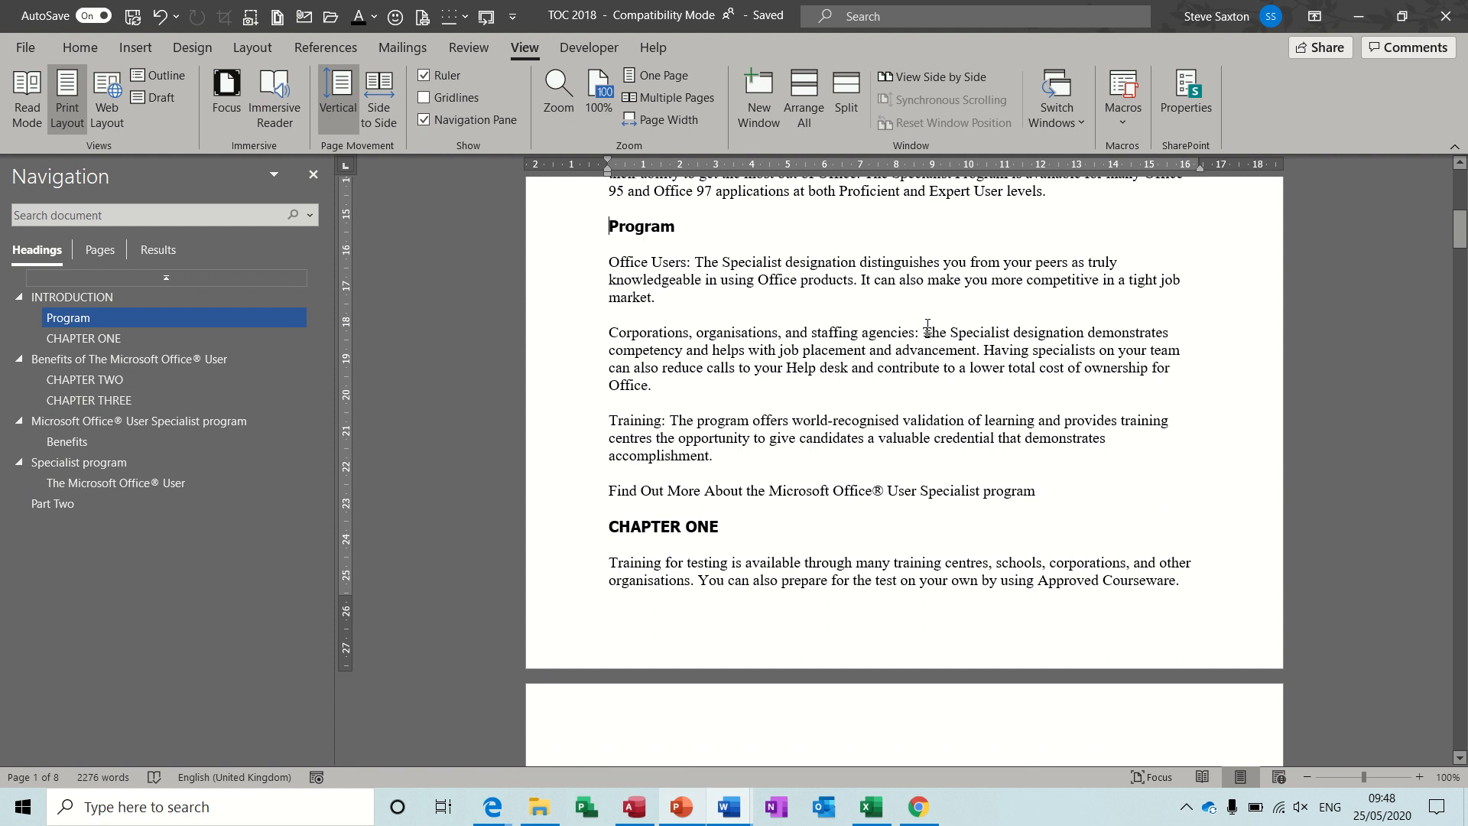
{"action": "key", "text": "ctrl+Return"}
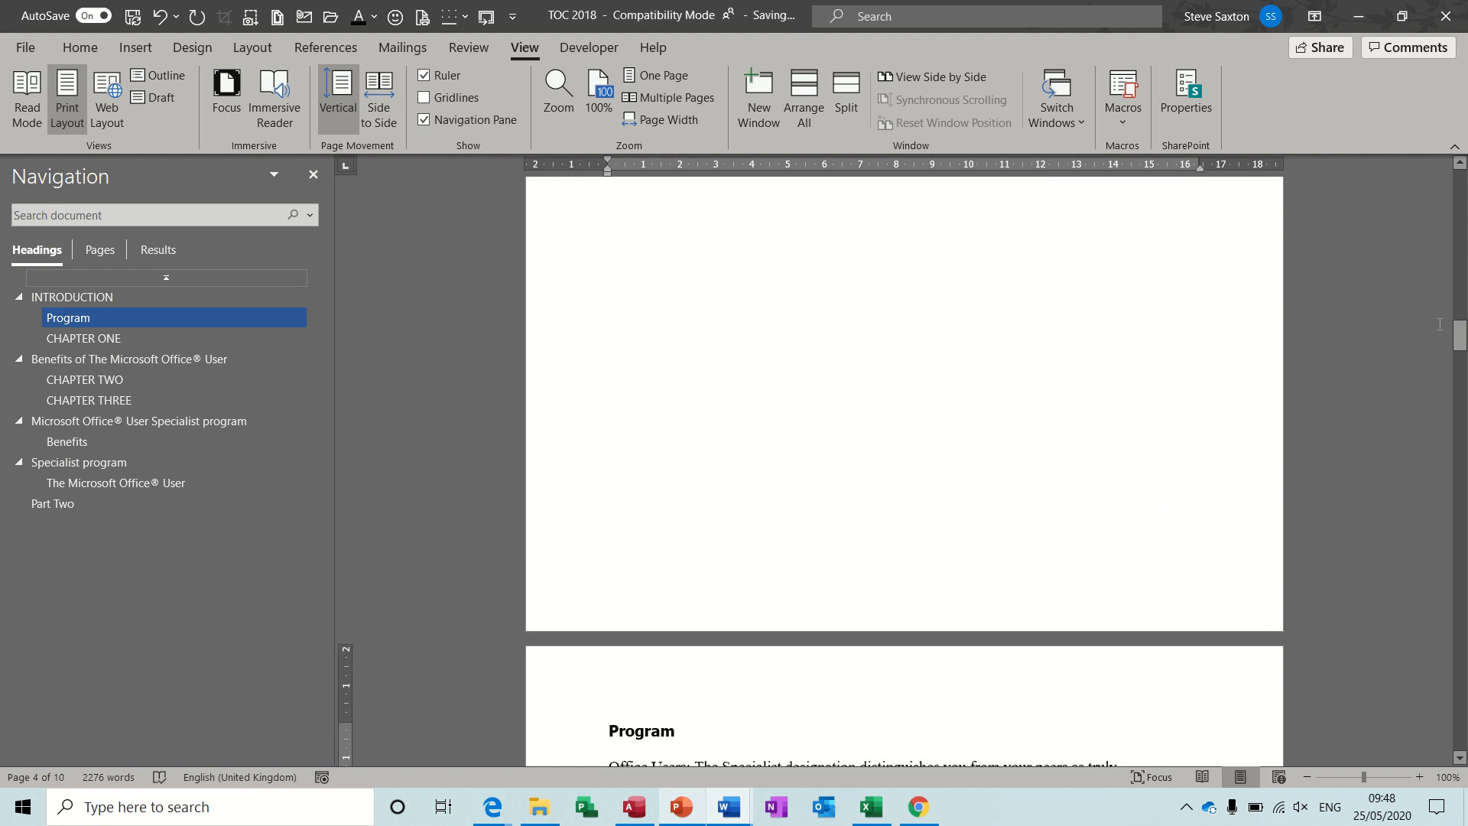
Update the table of contents at the start of the document, using the option to update page numbers only.
{"action": "left_click_drag", "start_coordinate": [1459, 334], "coordinate": [1459, 180]}
{"action": "left_click", "coordinate": [904, 393]}
{"action": "left_click", "coordinate": [889, 399]}
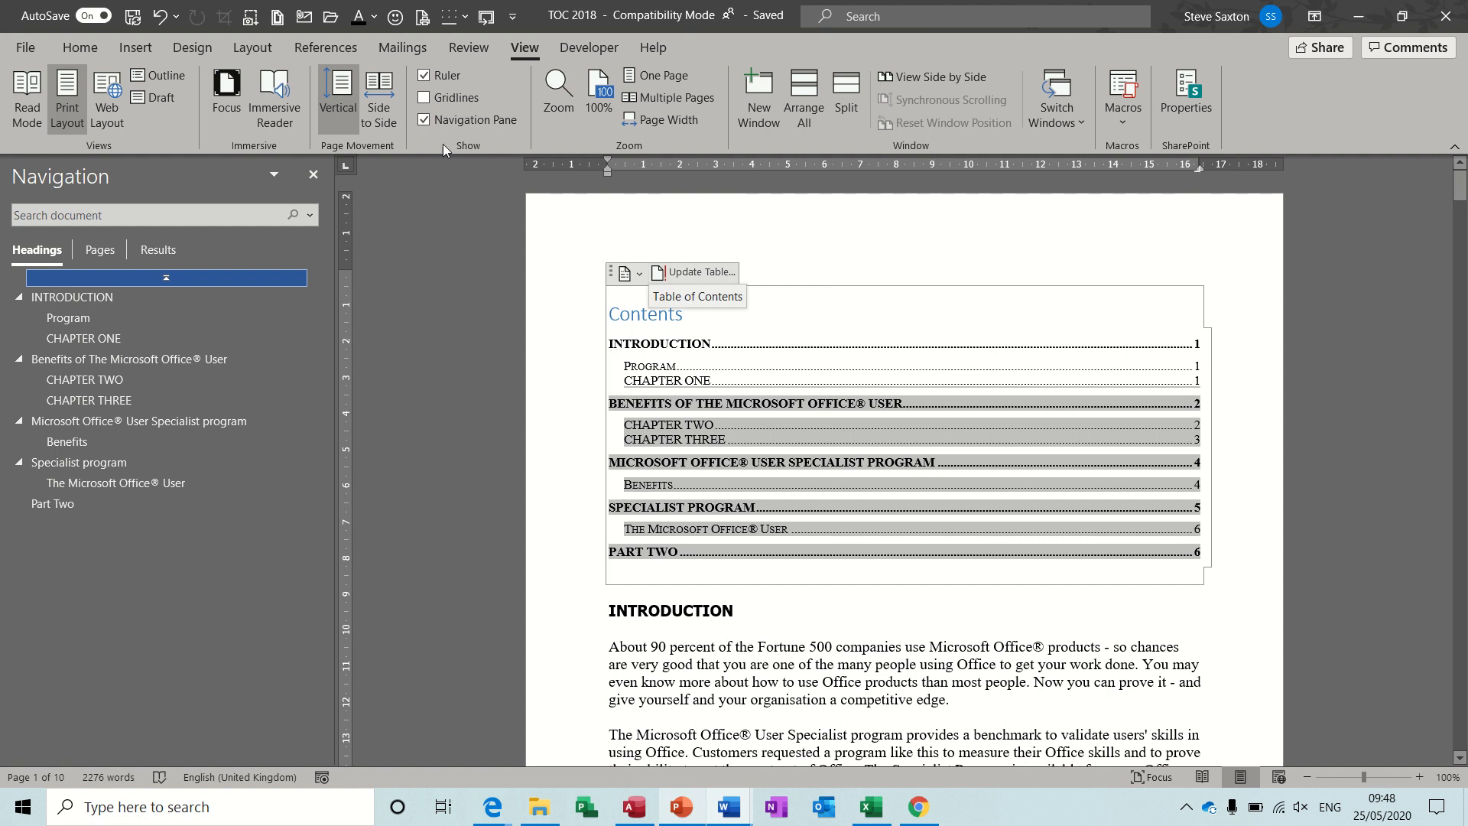
{"action": "left_click", "coordinate": [335, 48]}
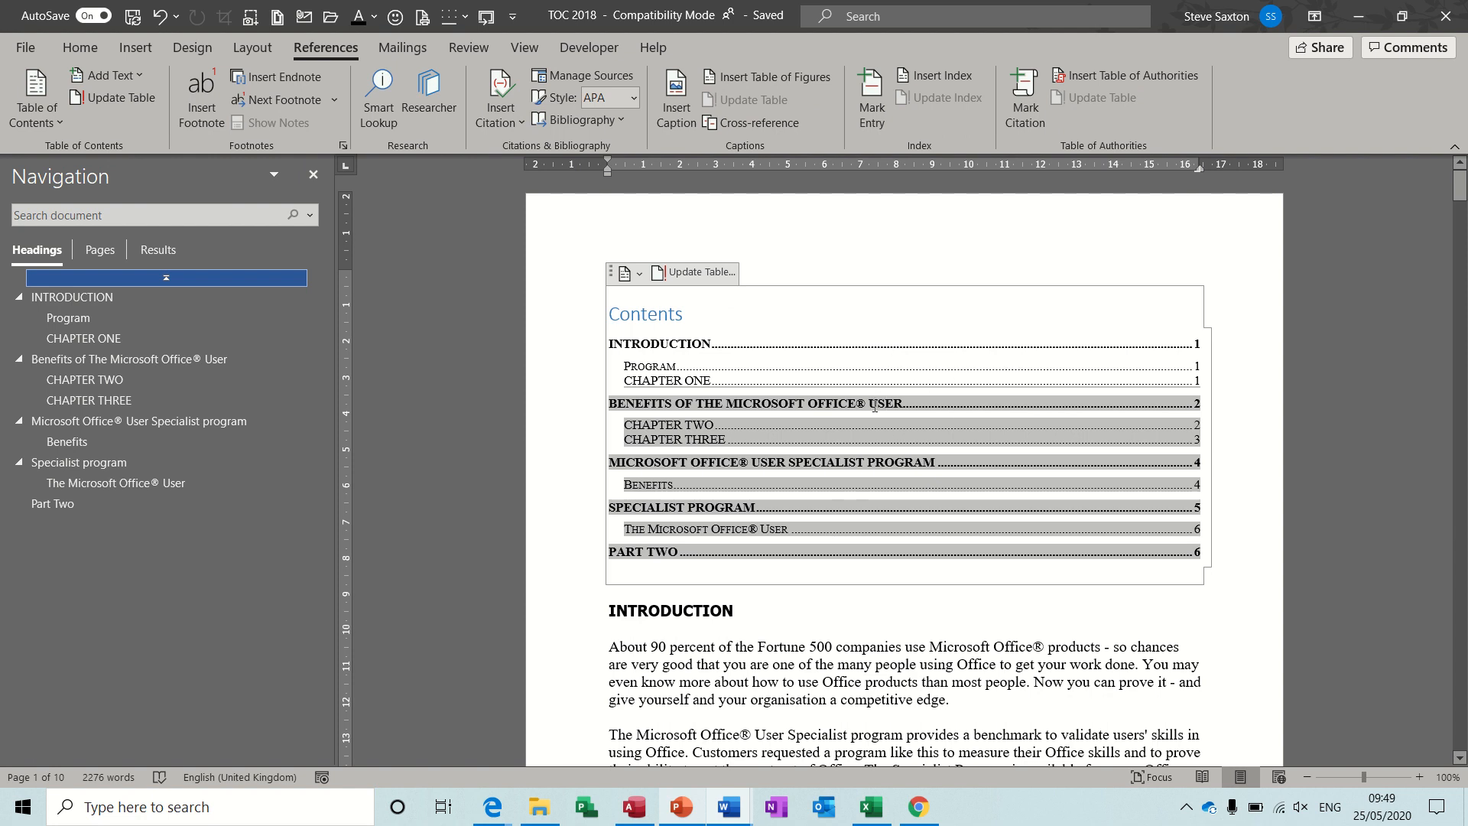
{"action": "left_click", "coordinate": [685, 273]}
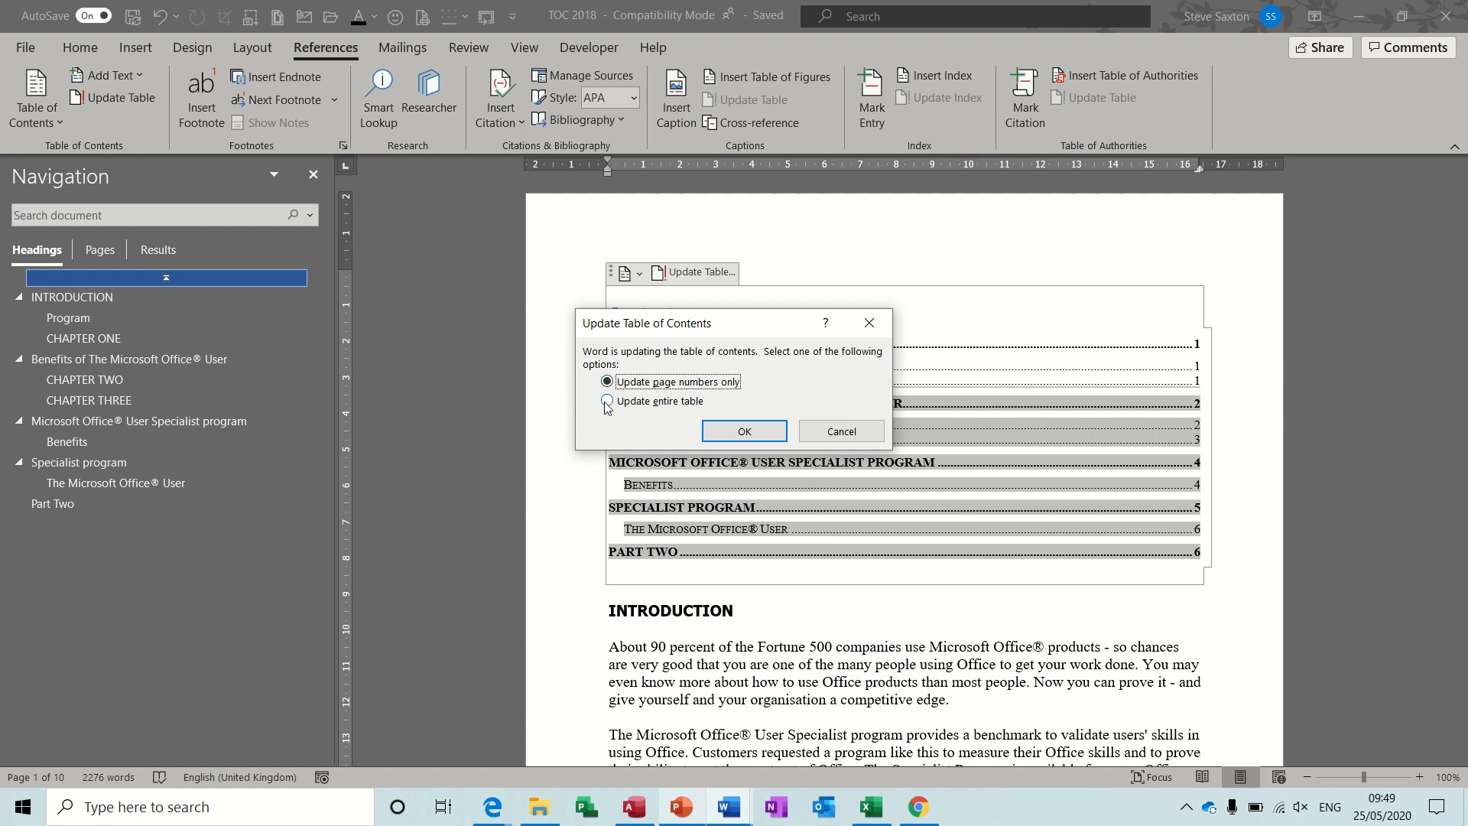
{"action": "left_click", "coordinate": [744, 433]}
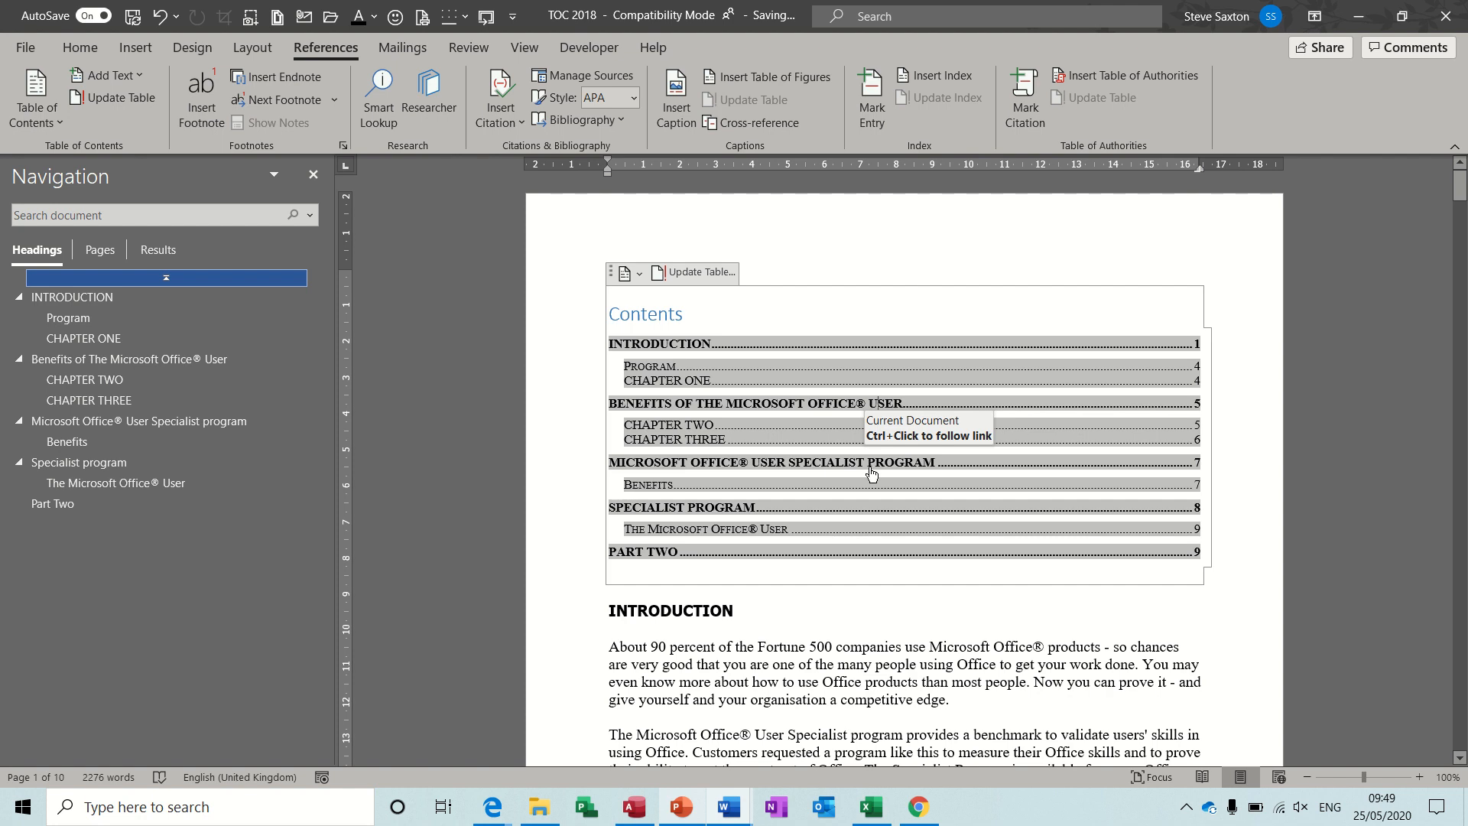
Create a new blank document and enter Introduction as its first line.
{"action": "key", "text": "ctrl+n"}
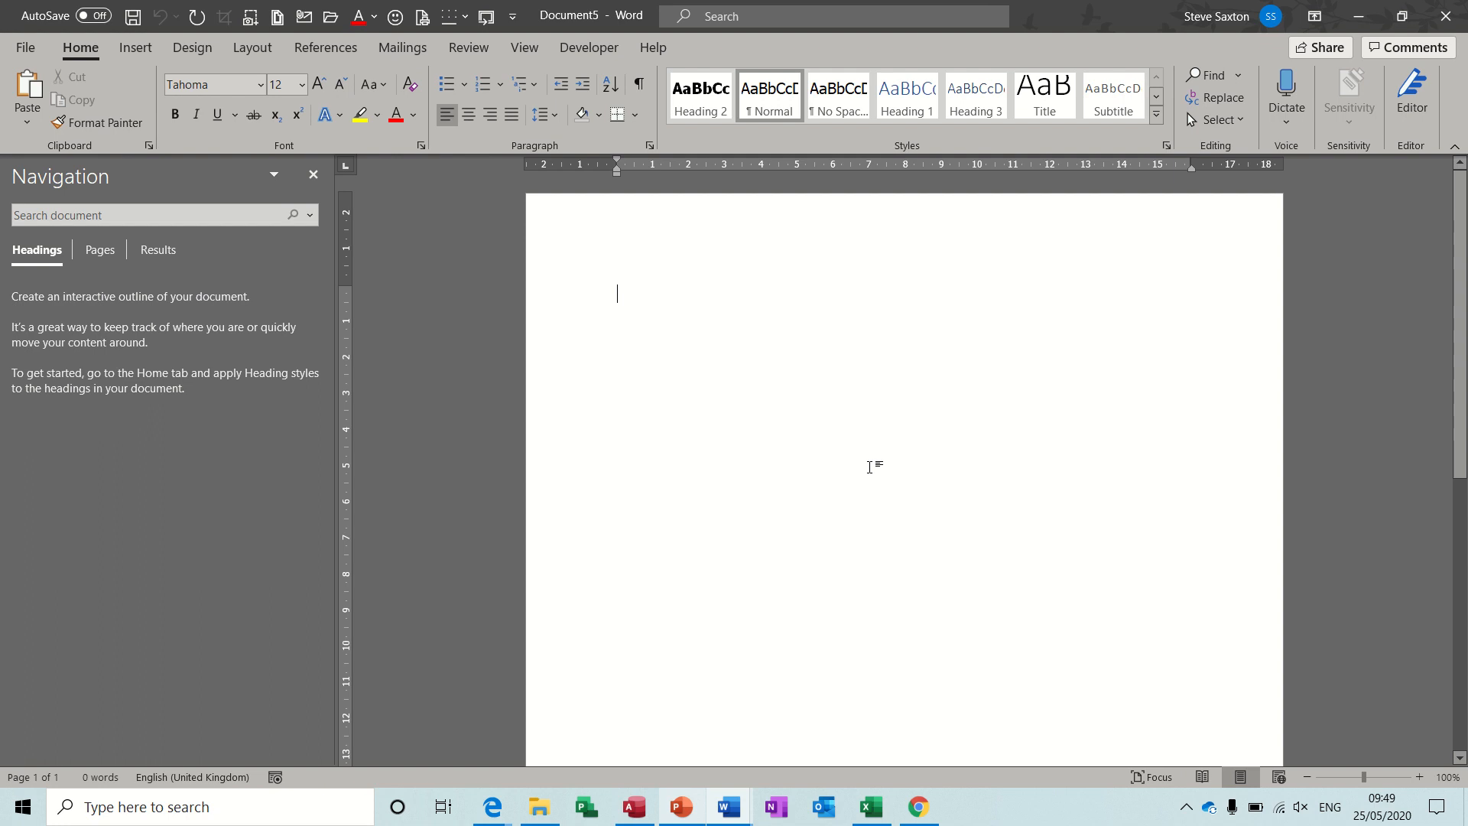
{"action": "type", "text": "In"}
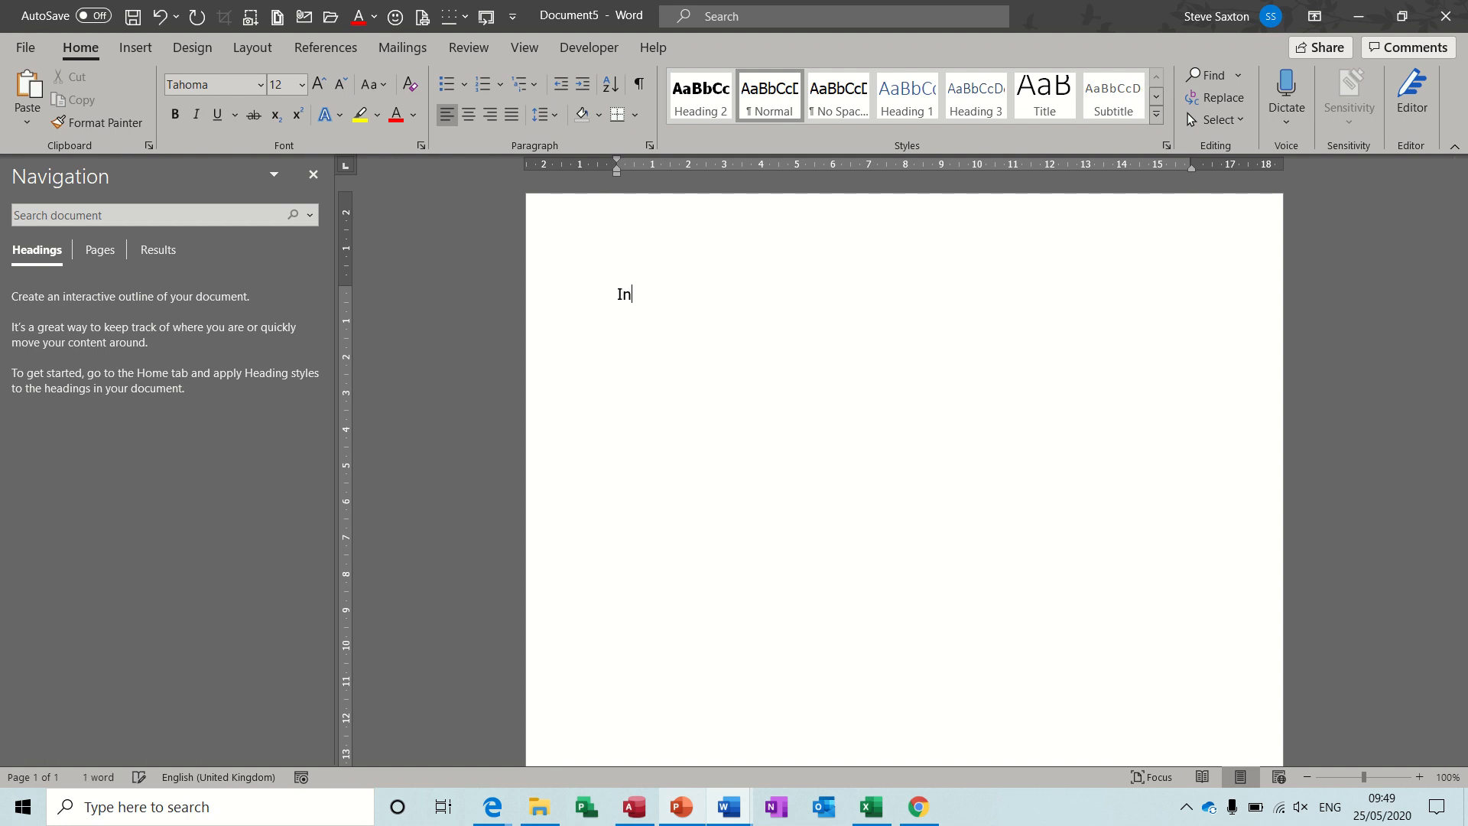
{"action": "type", "text": "troduction"}
Format the Introduction line as bold, italic and red.
{"action": "left_click", "coordinate": [587, 300]}
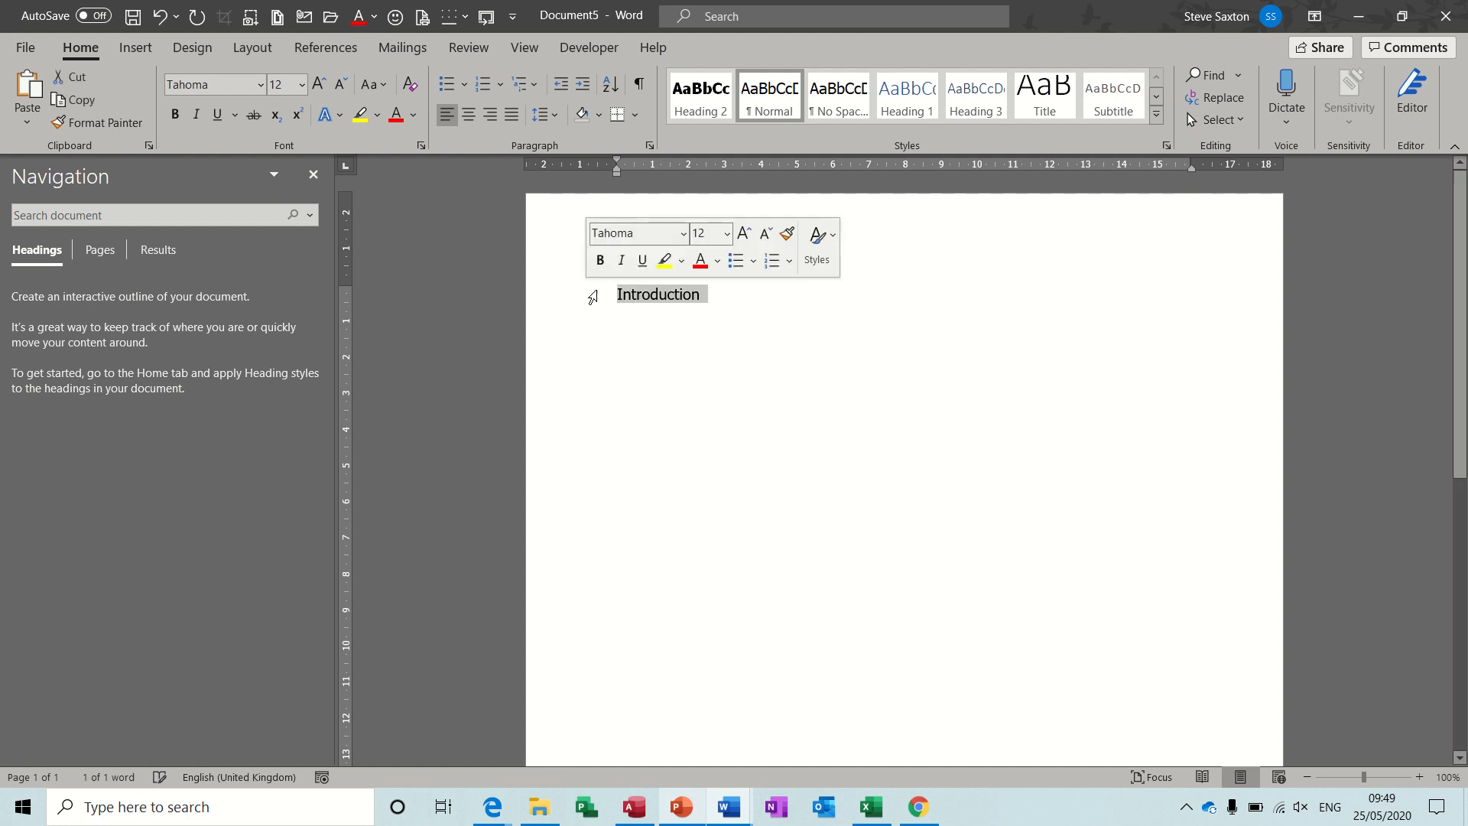
{"action": "left_click", "coordinate": [600, 261]}
{"action": "left_click", "coordinate": [621, 261]}
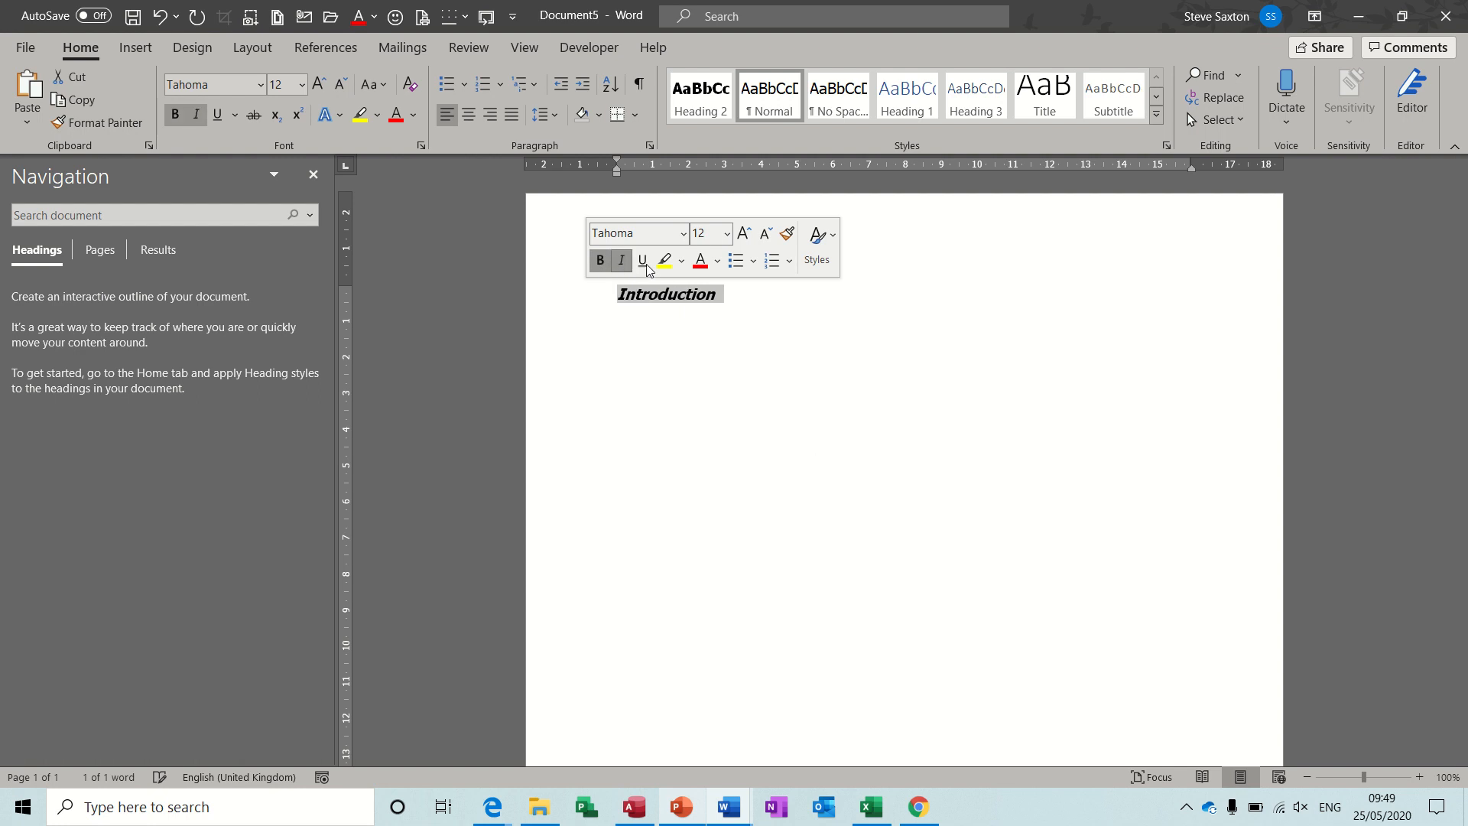
{"action": "left_click", "coordinate": [699, 262]}
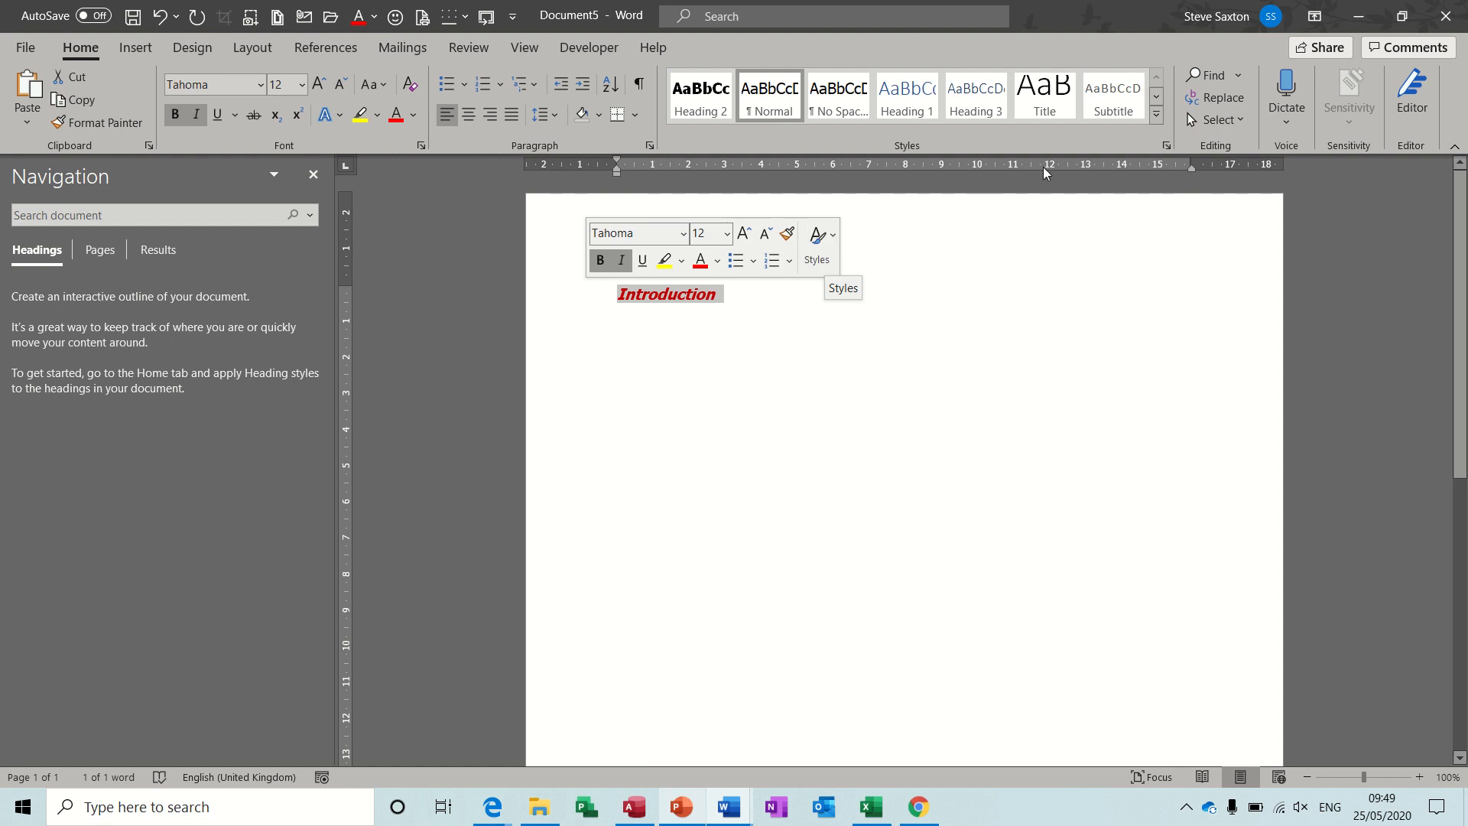
Create a new style from the Introduction line's formatting, named with the author's first name and based on Heading 1.
{"action": "left_click", "coordinate": [1157, 114]}
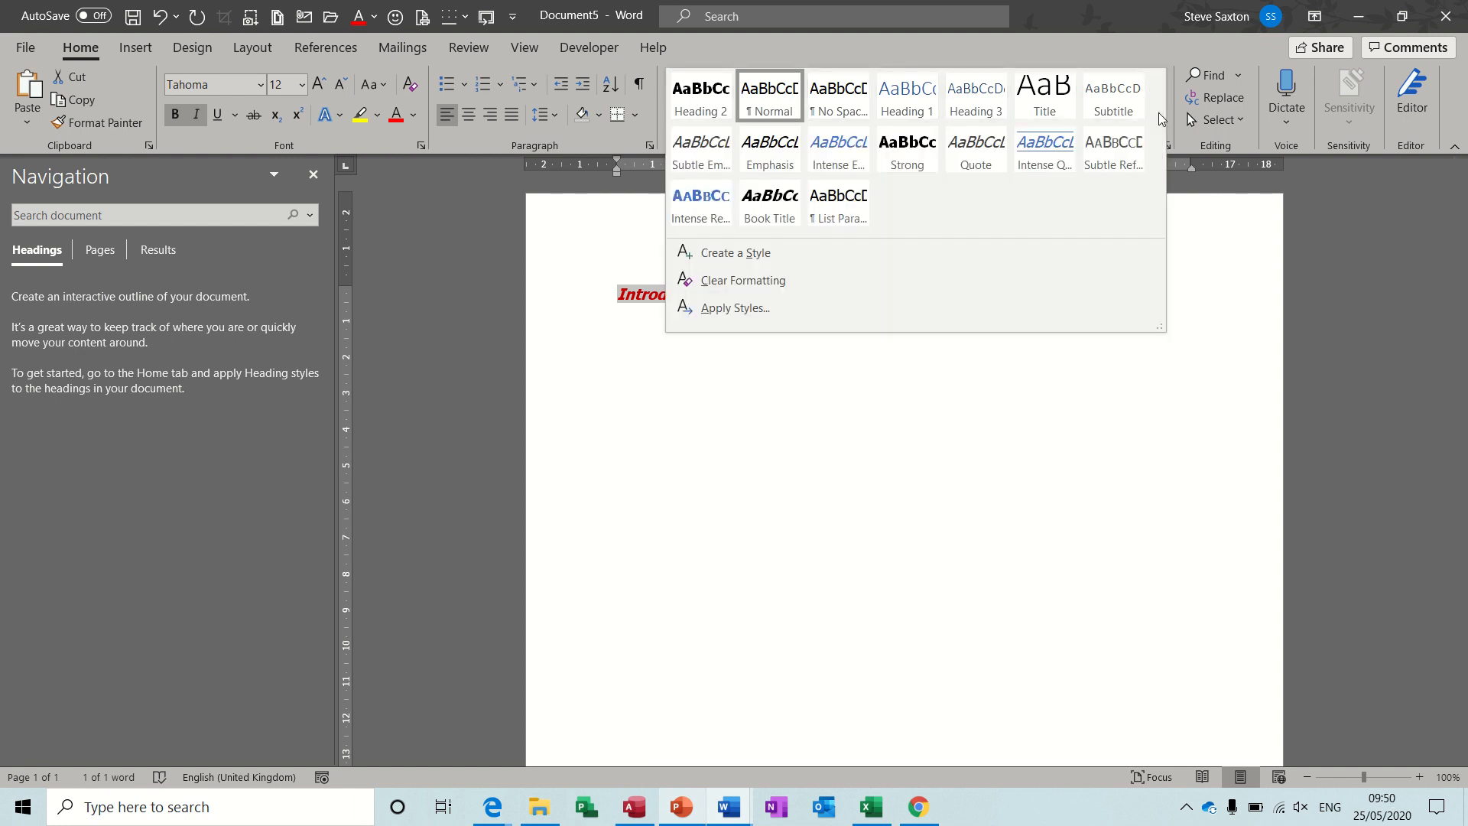
{"action": "left_click", "coordinate": [743, 254]}
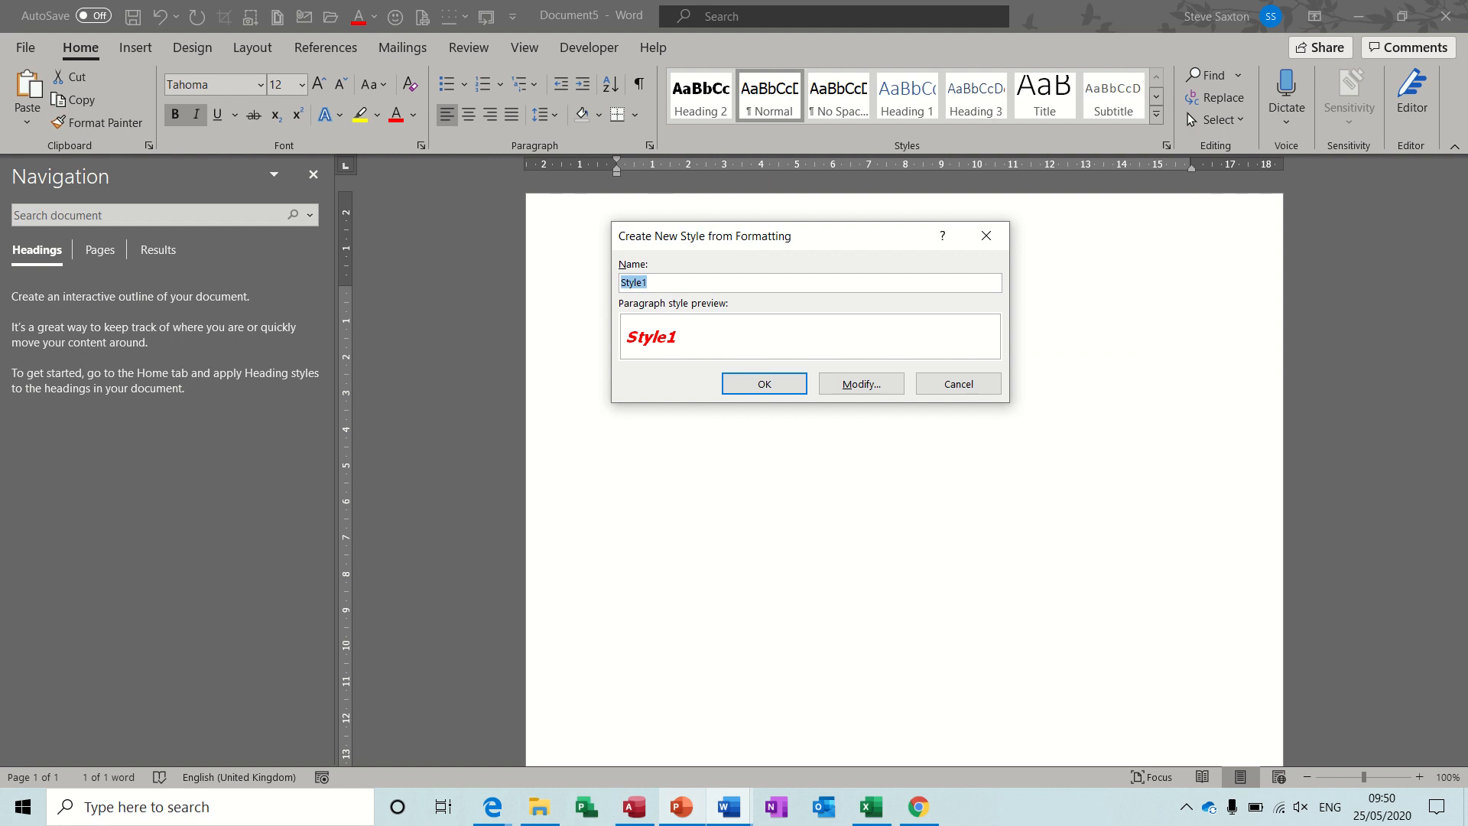
{"action": "type", "text": "steve"}
{"action": "left_click_drag", "start_coordinate": [803, 239], "coordinate": [816, 355]}
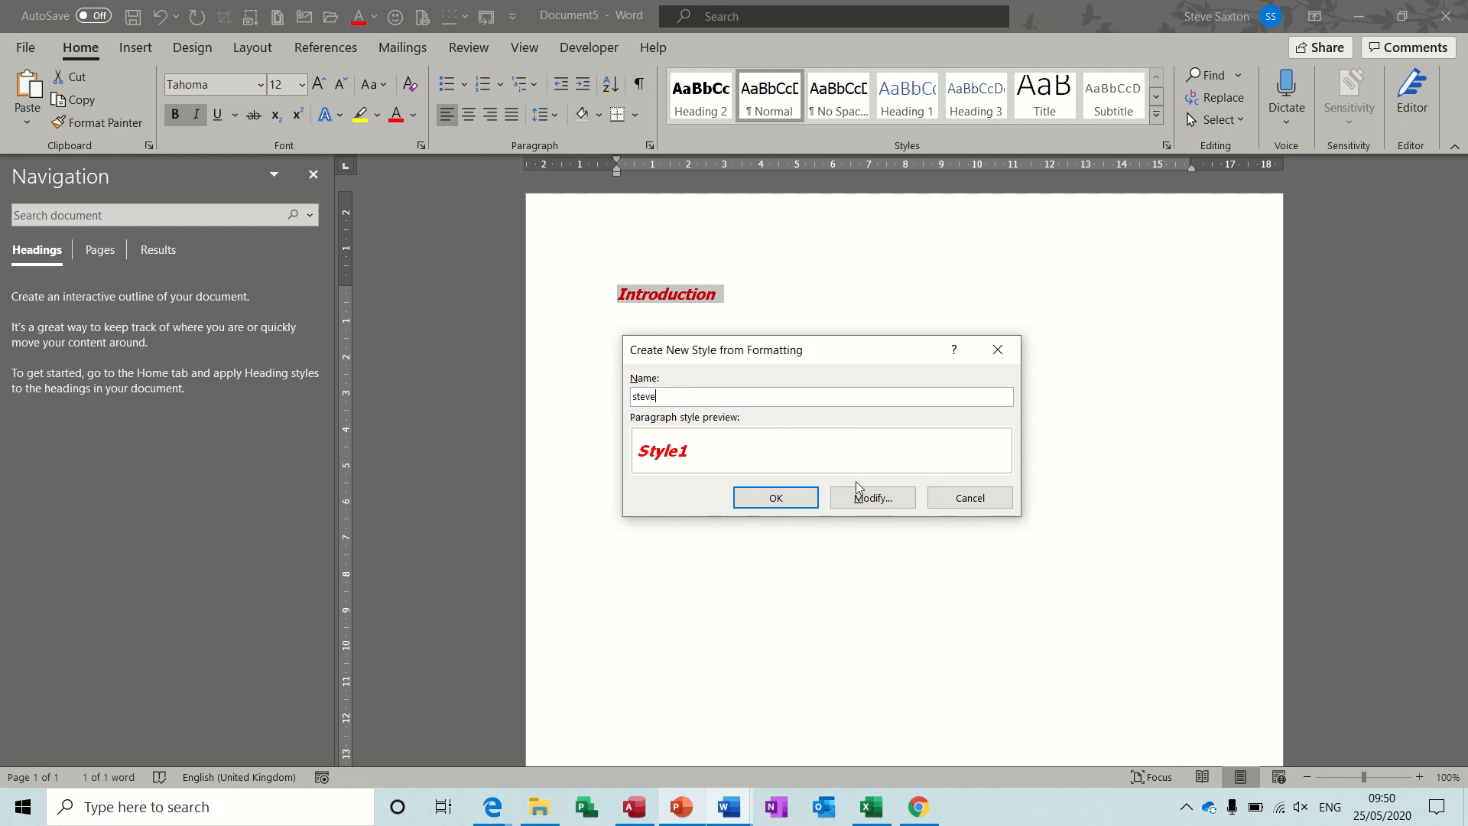
{"action": "left_click", "coordinate": [874, 499]}
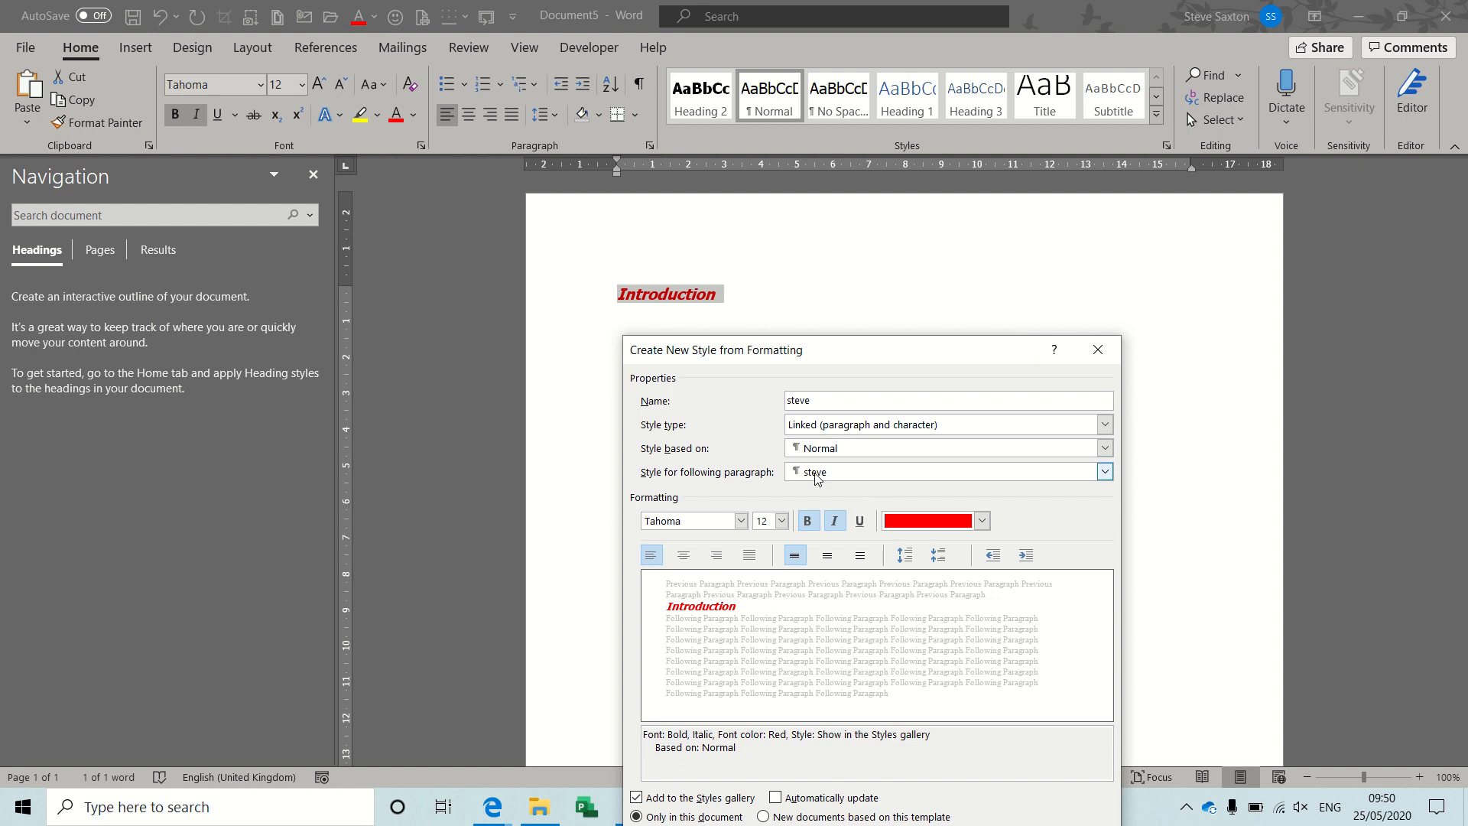
{"action": "left_click", "coordinate": [933, 454]}
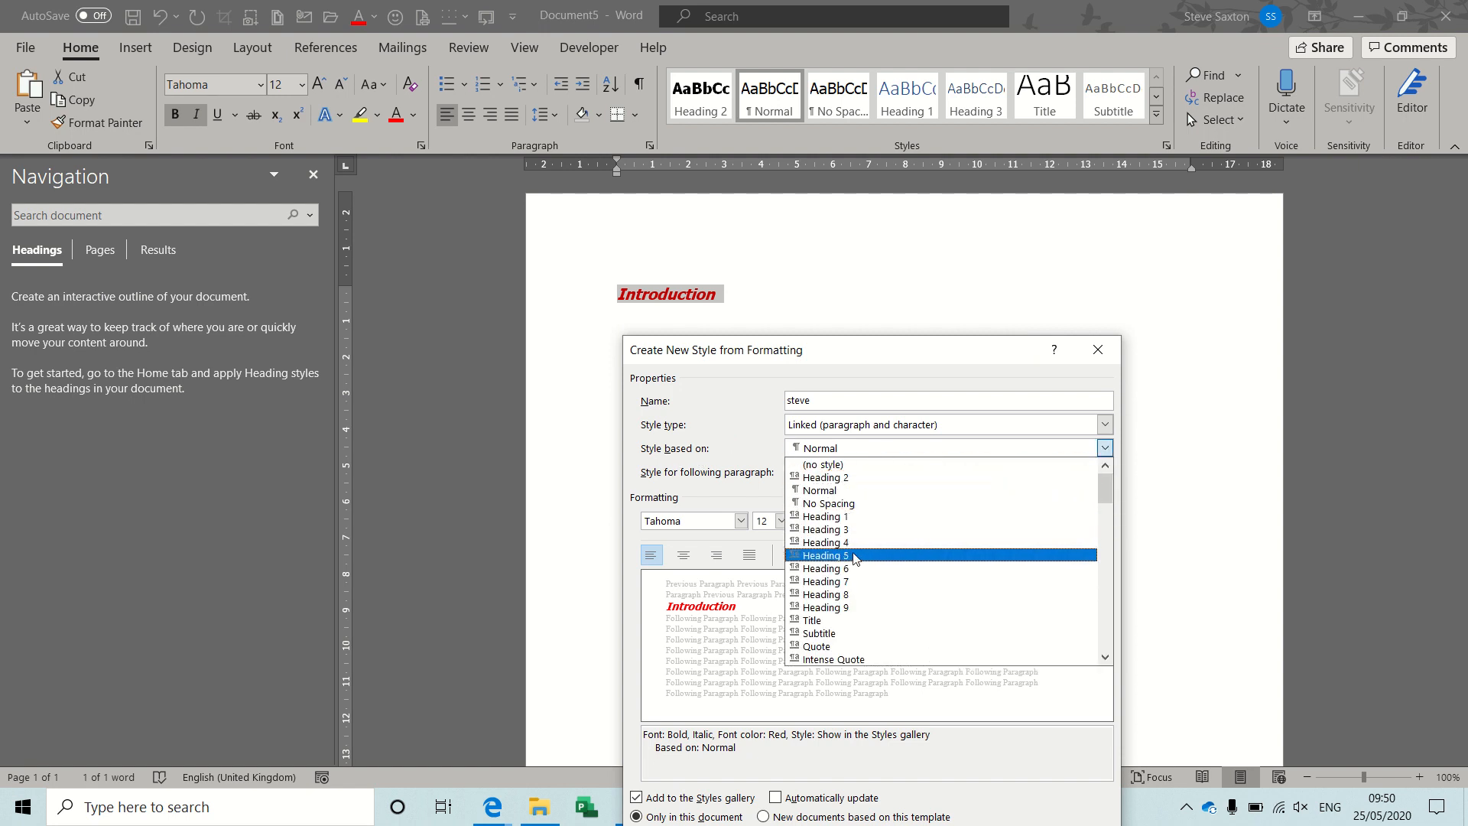
{"action": "left_click", "coordinate": [857, 519]}
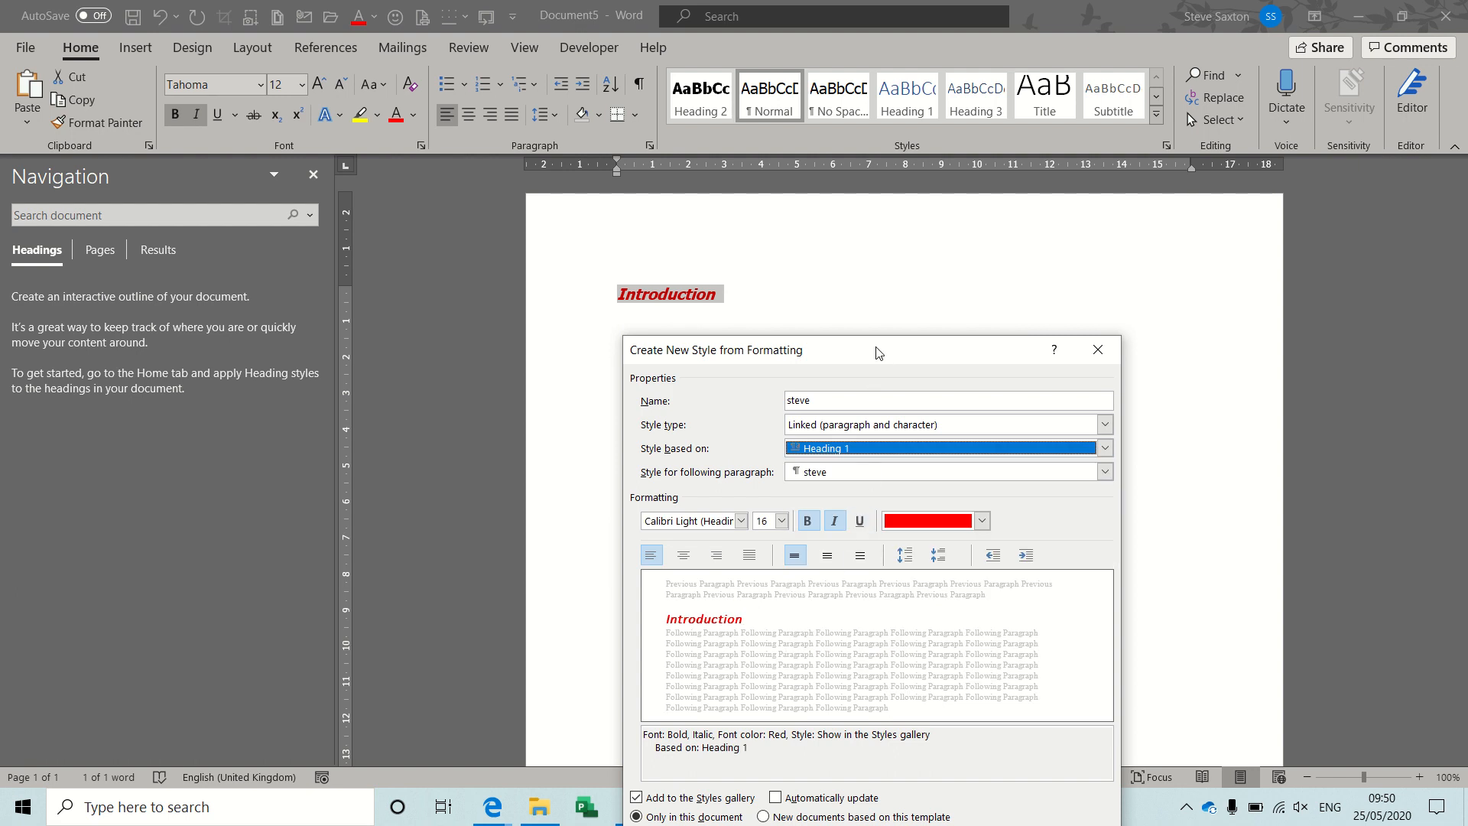
{"action": "left_click_drag", "start_coordinate": [878, 350], "coordinate": [1038, 212]}
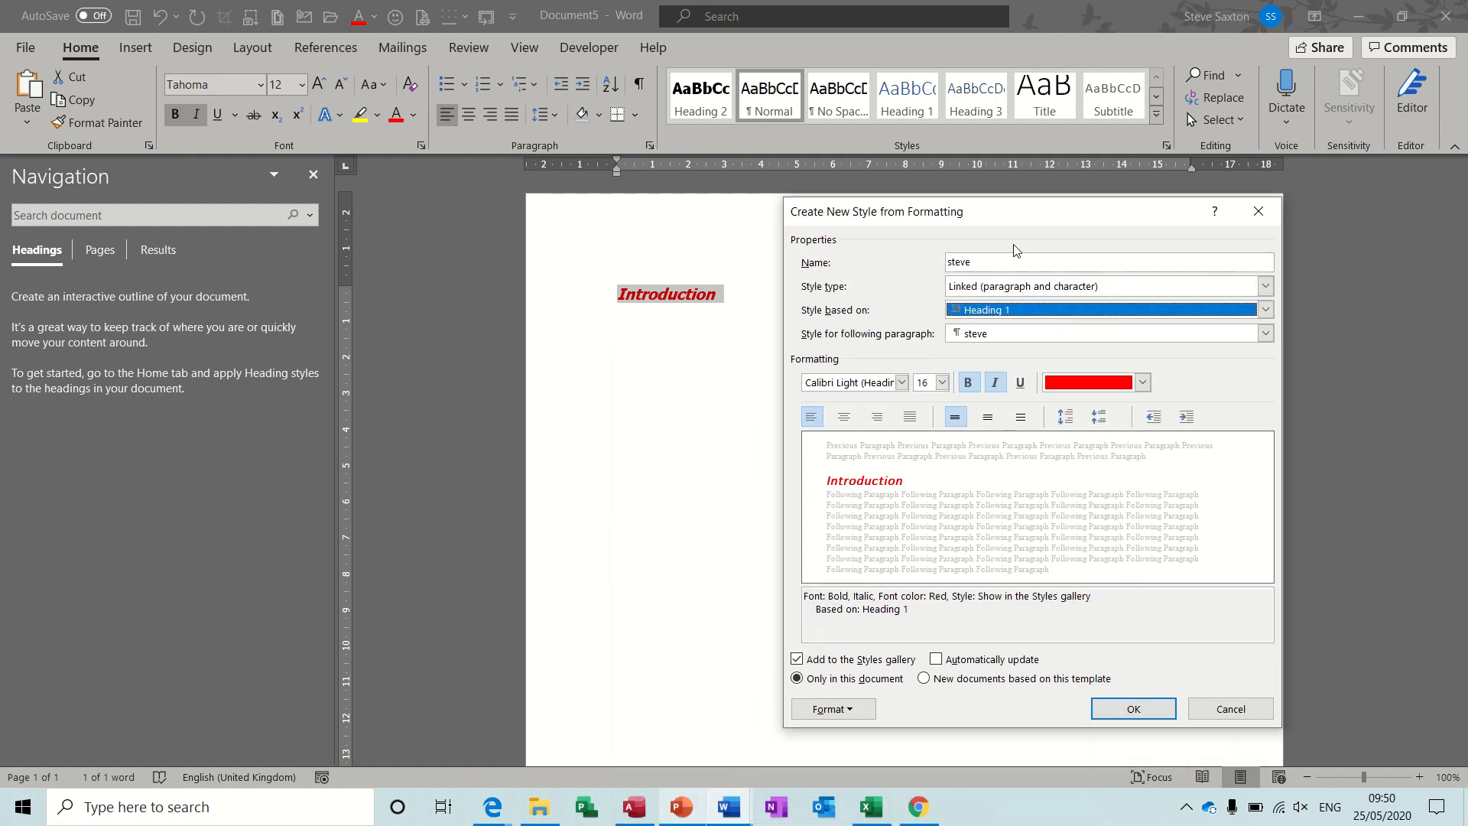
Set the new style's font to Tahoma 12 pt without italic and save the style.
{"action": "left_click", "coordinate": [902, 382]}
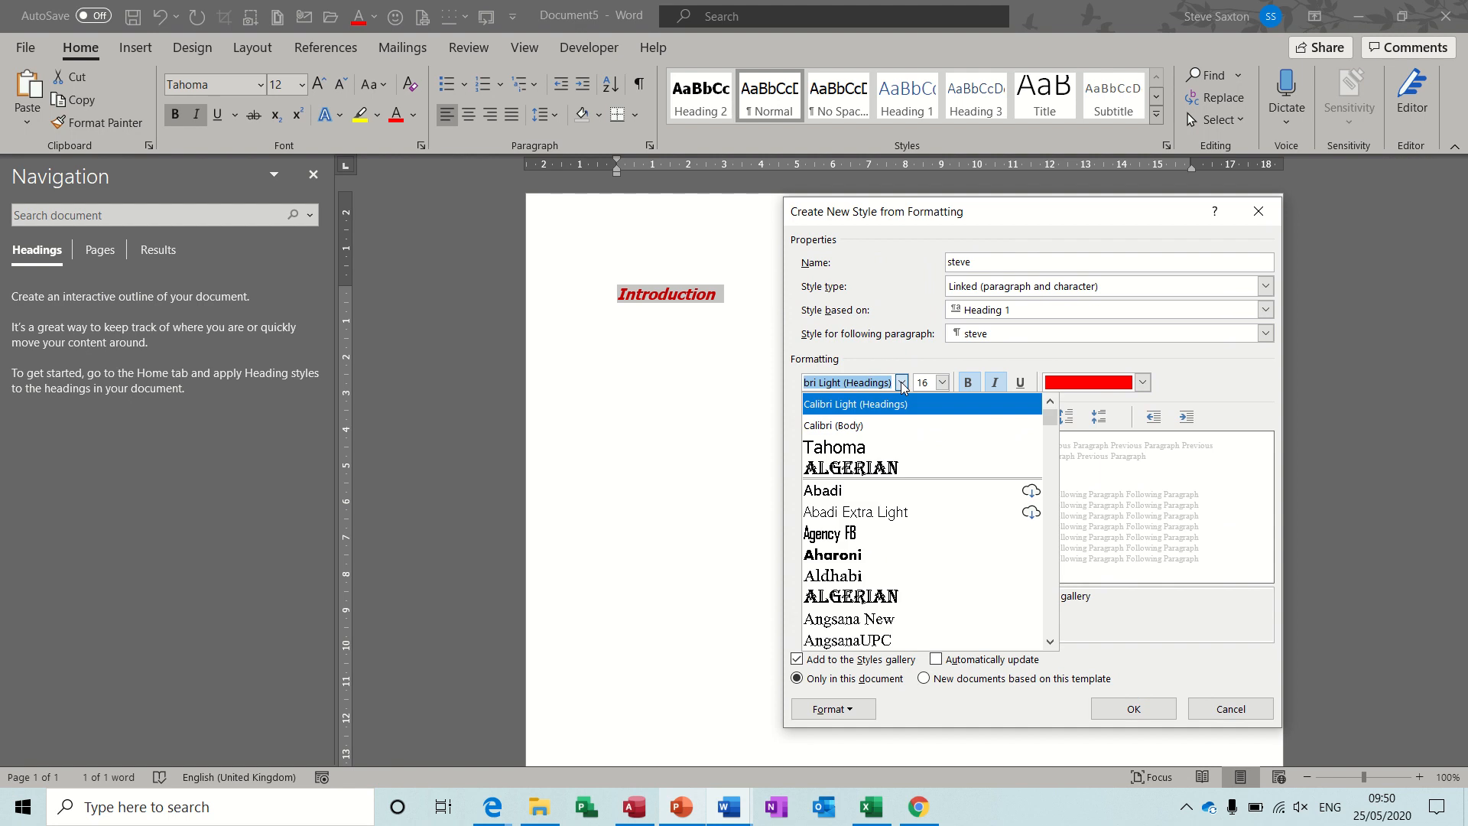
{"action": "left_click", "coordinate": [878, 447]}
{"action": "left_click", "coordinate": [943, 383]}
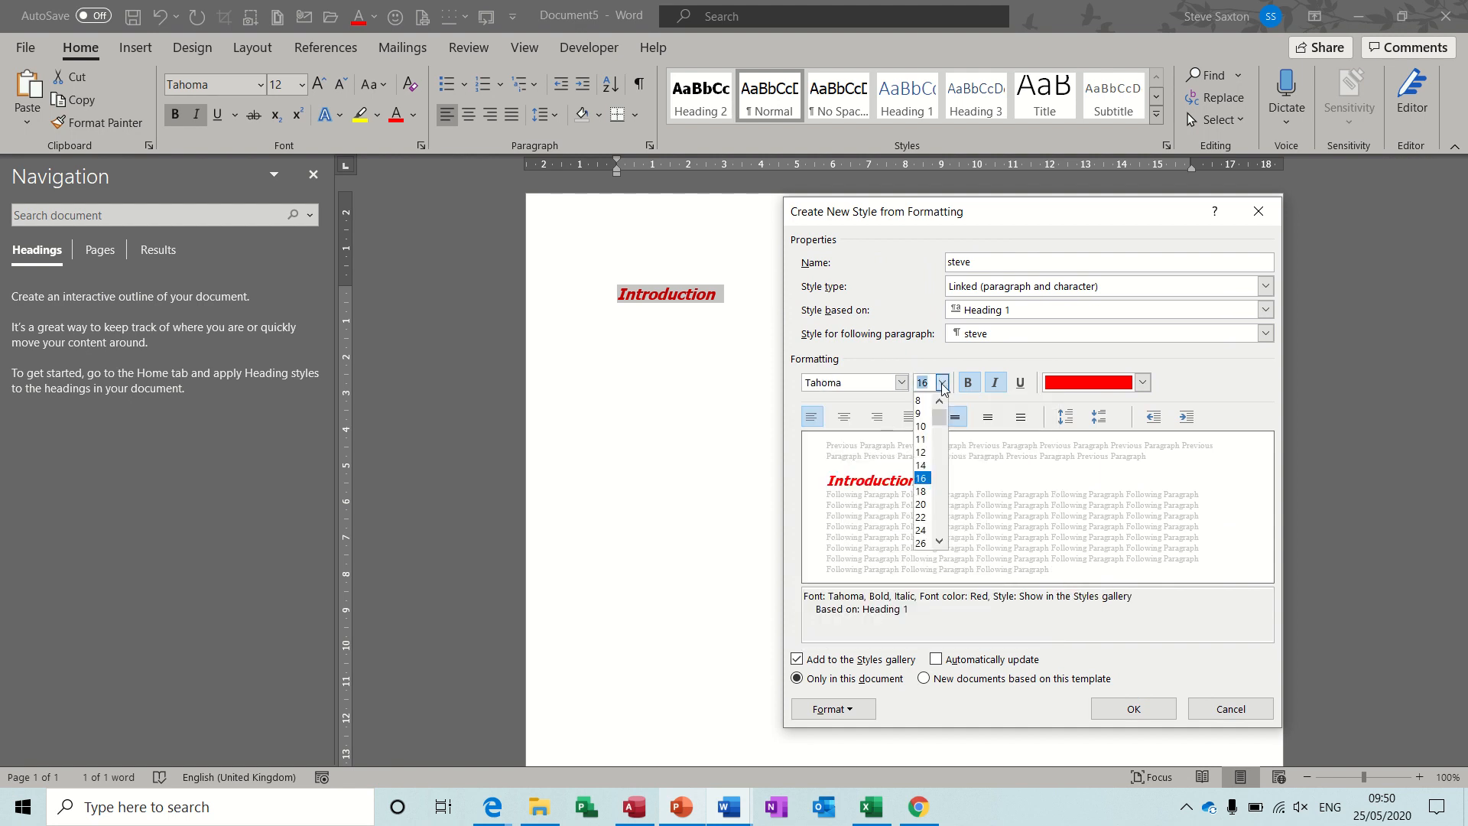
{"action": "left_click", "coordinate": [925, 457]}
{"action": "left_click", "coordinate": [994, 382]}
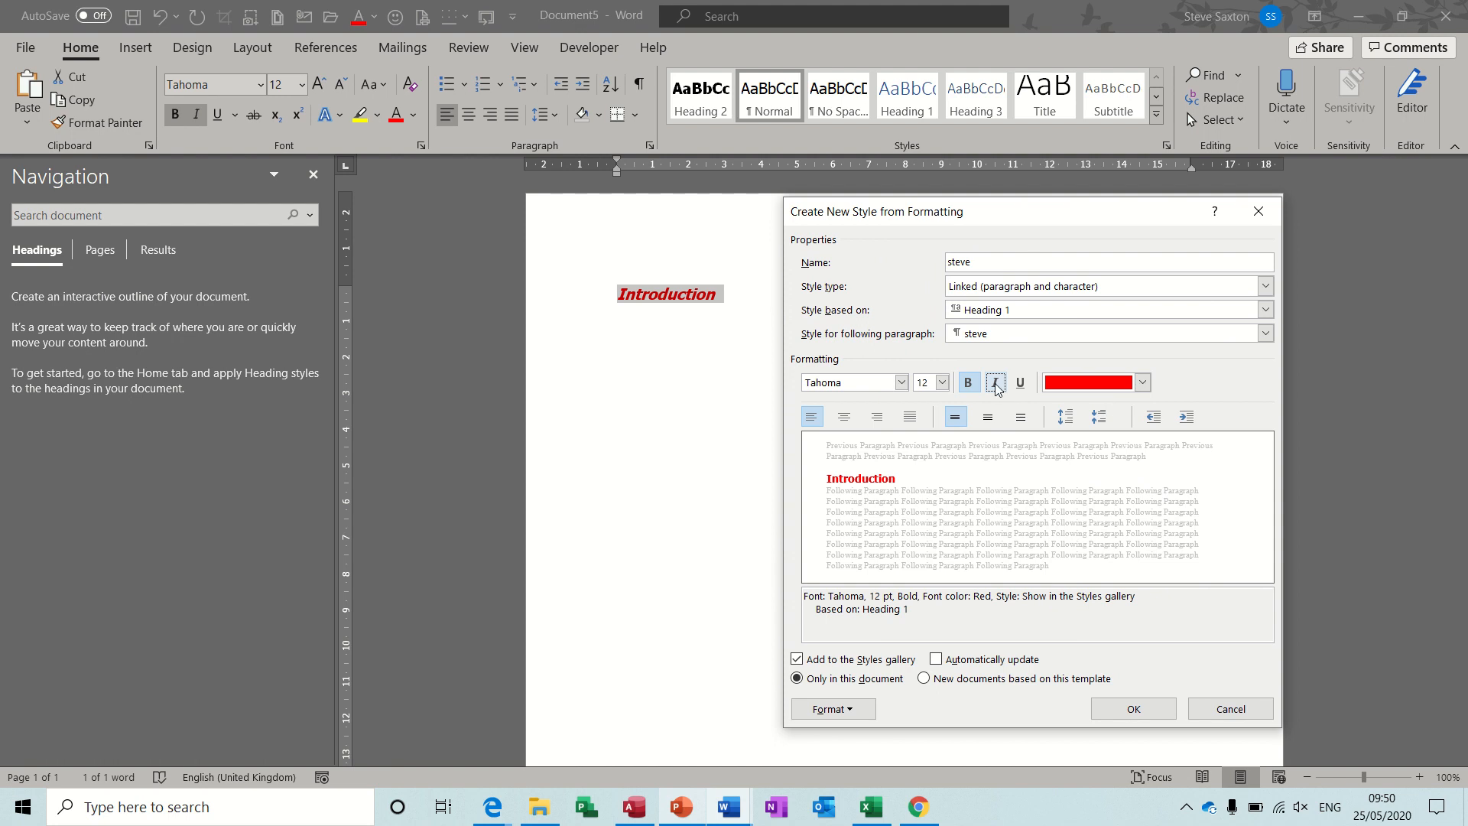
{"action": "left_click", "coordinate": [994, 384]}
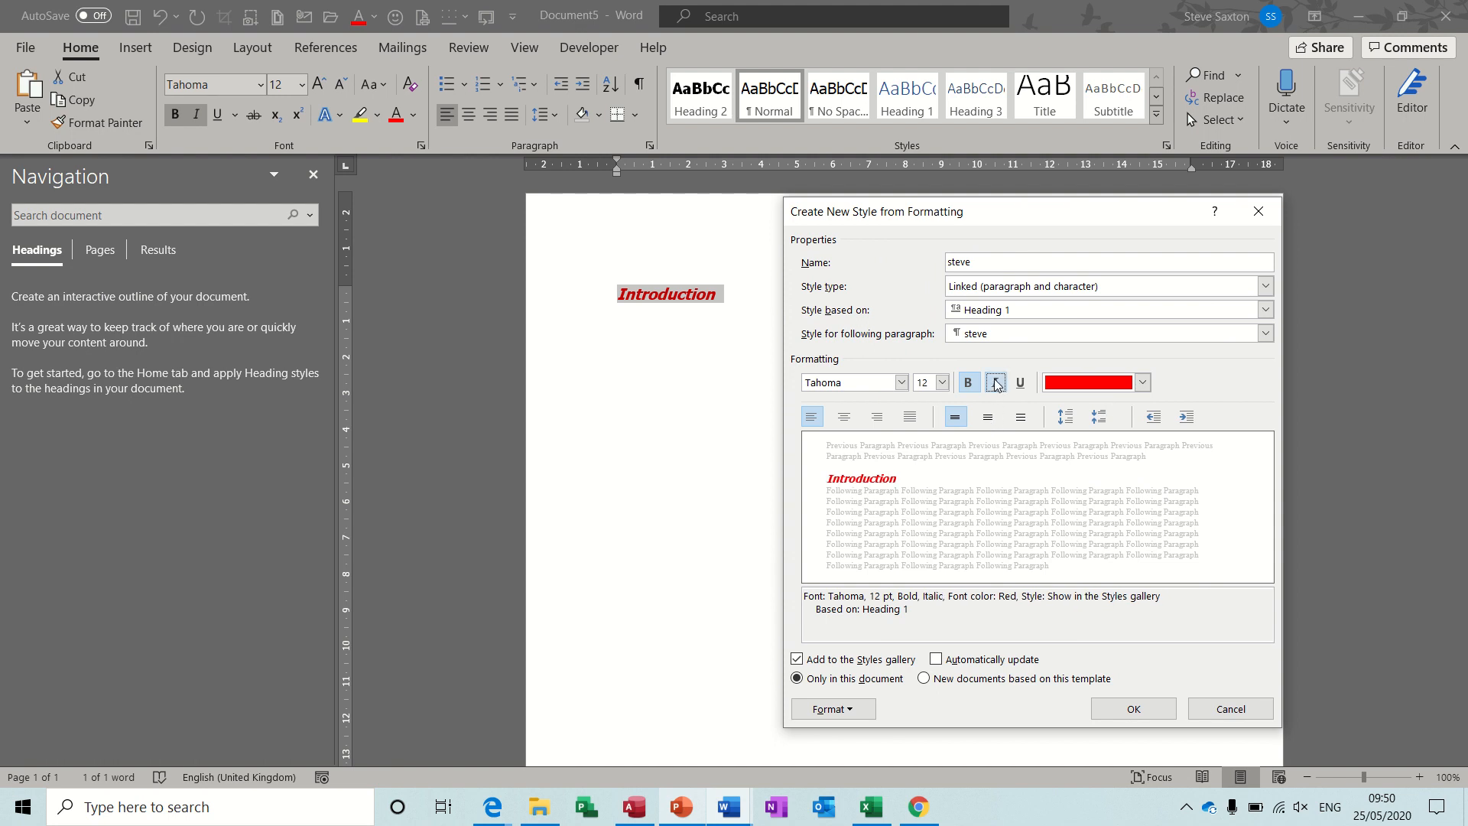
{"action": "left_click", "coordinate": [995, 384]}
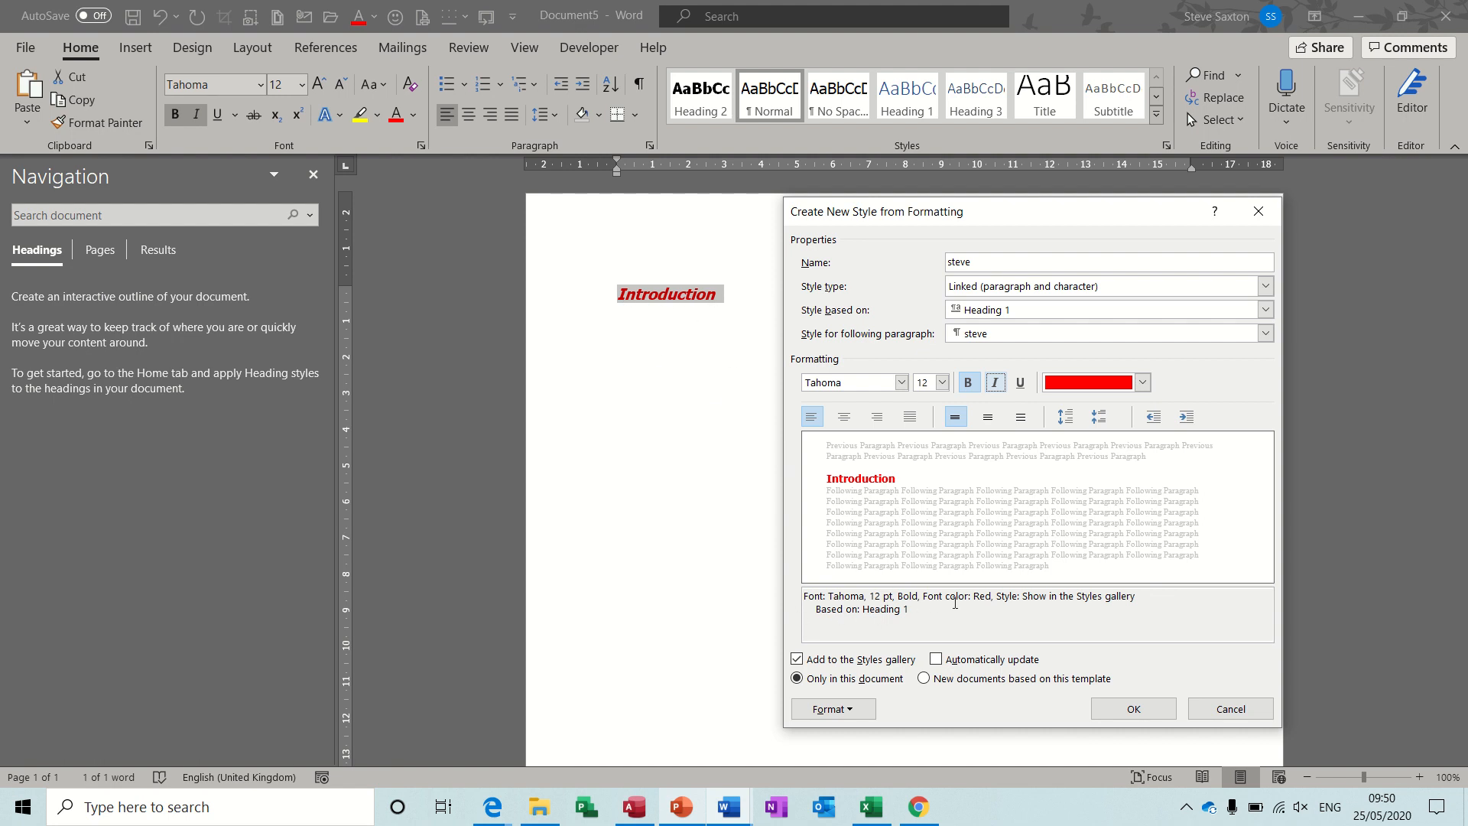
{"action": "left_click", "coordinate": [1133, 709]}
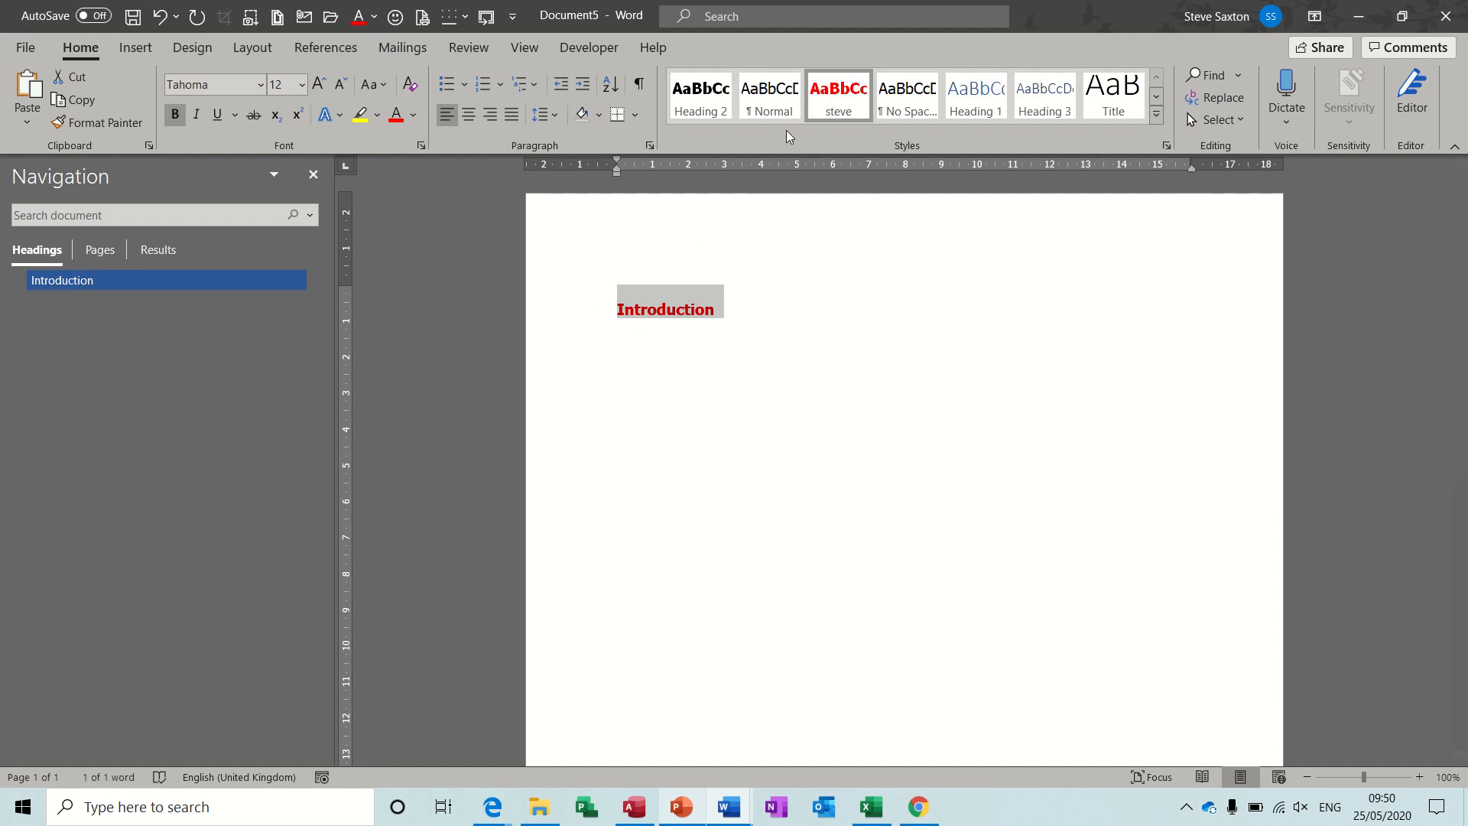
Modify the new red heading style's paragraph format so spacing before is 0 pt.
{"action": "right_click", "coordinate": [821, 102]}
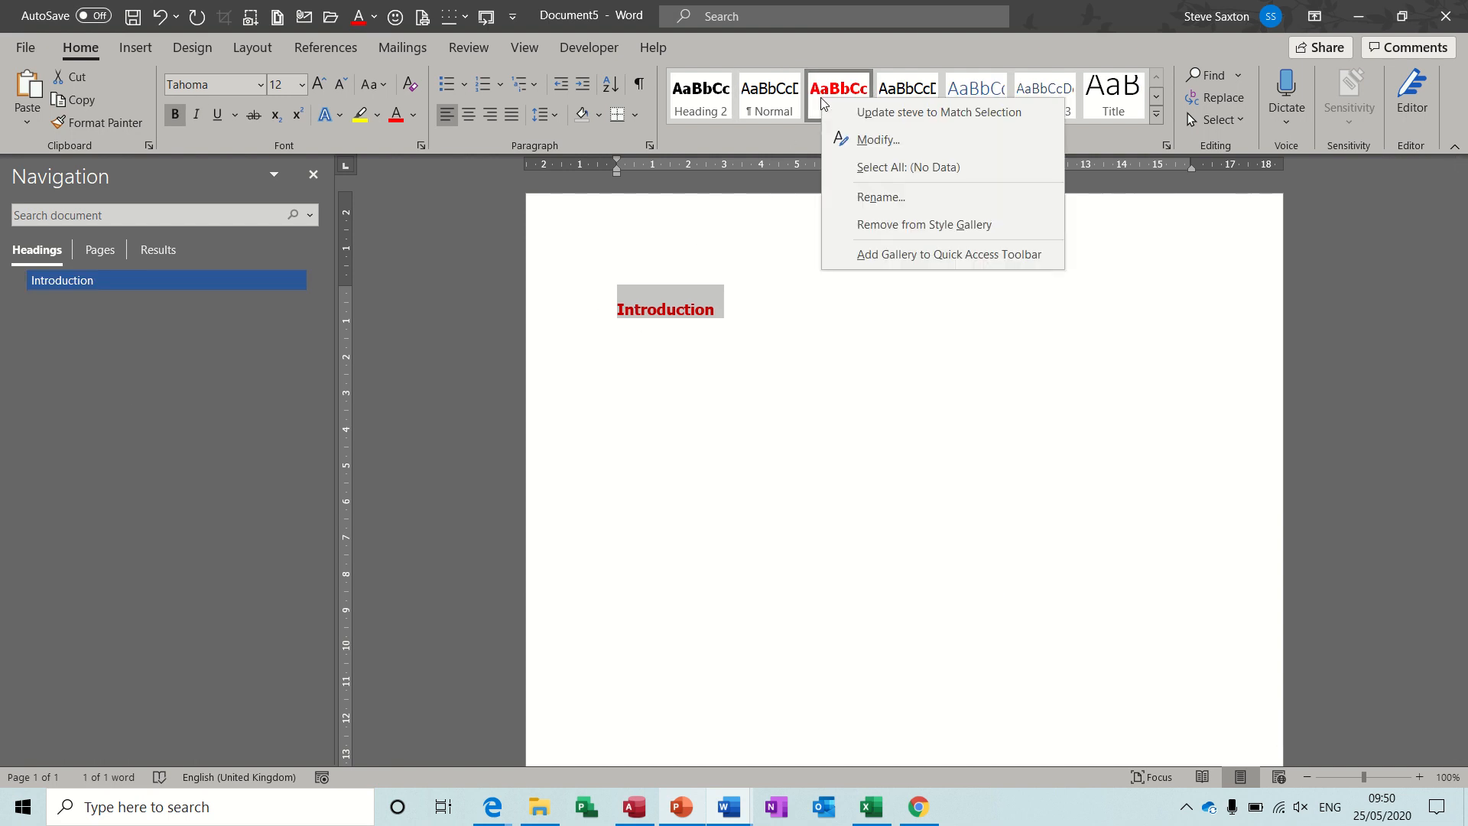
{"action": "left_click", "coordinate": [860, 141]}
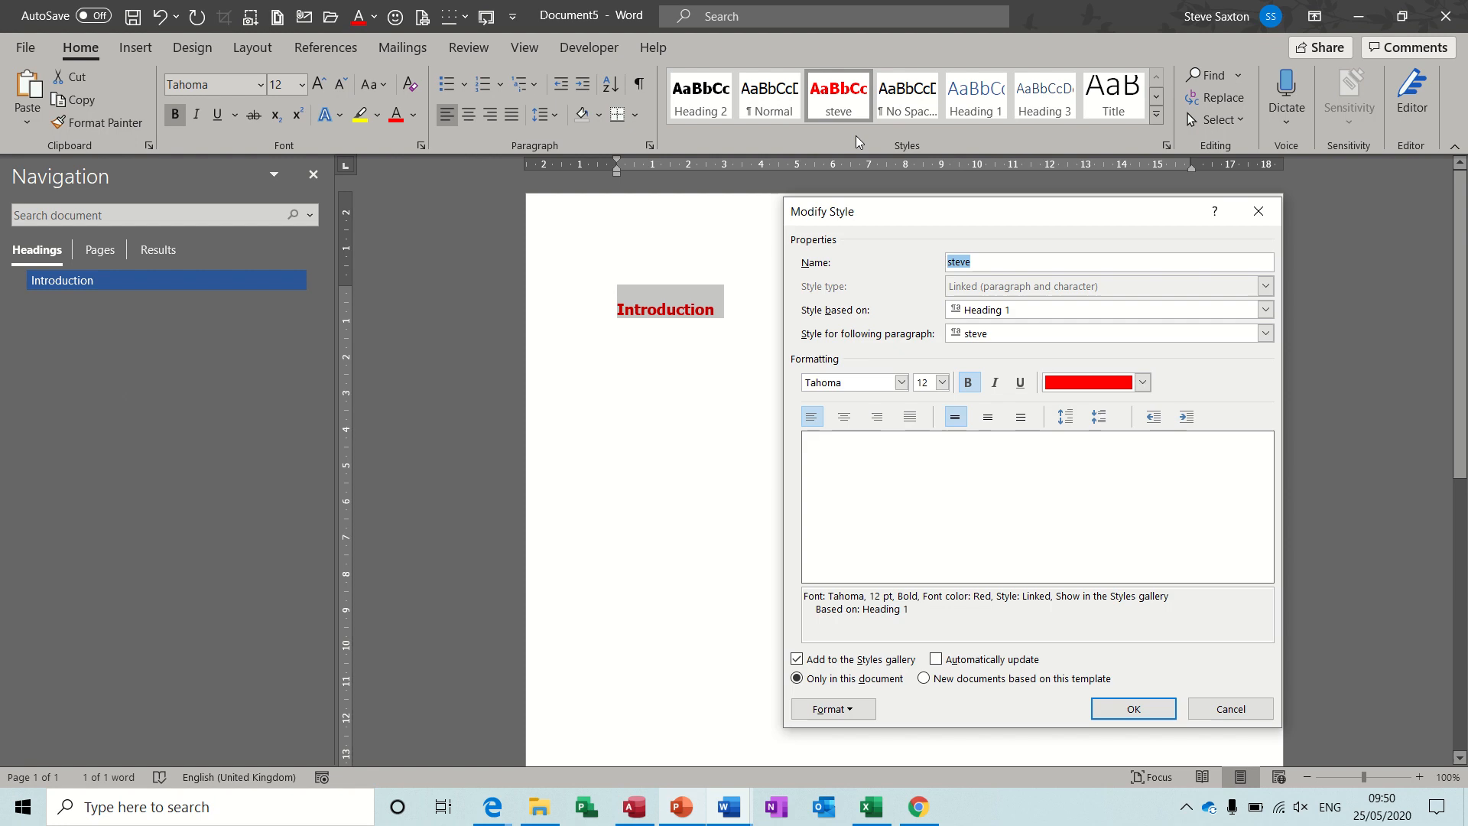
{"action": "left_click", "coordinate": [847, 709]}
{"action": "left_click", "coordinate": [840, 531]}
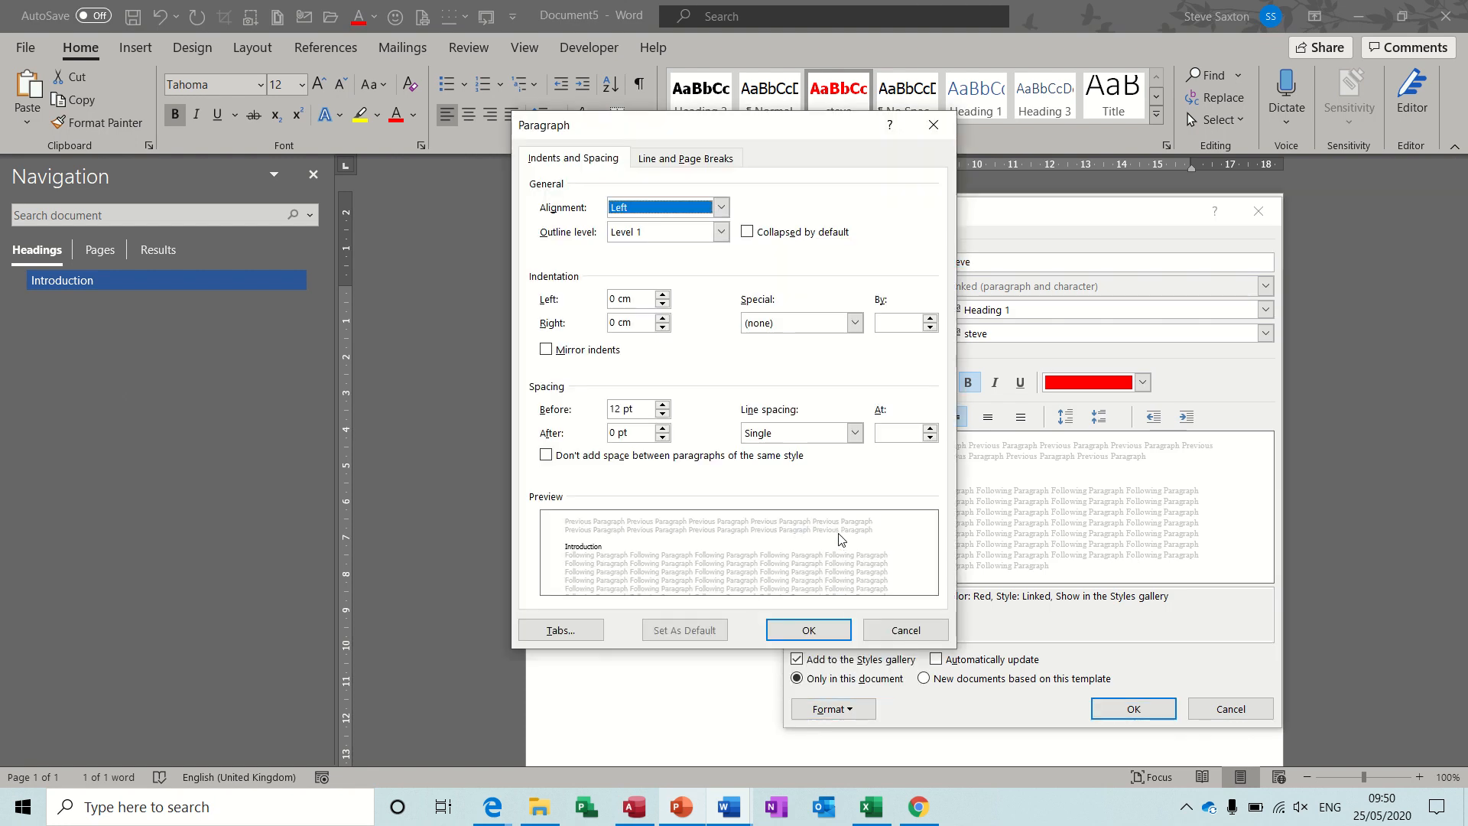
{"action": "left_click", "coordinate": [662, 414]}
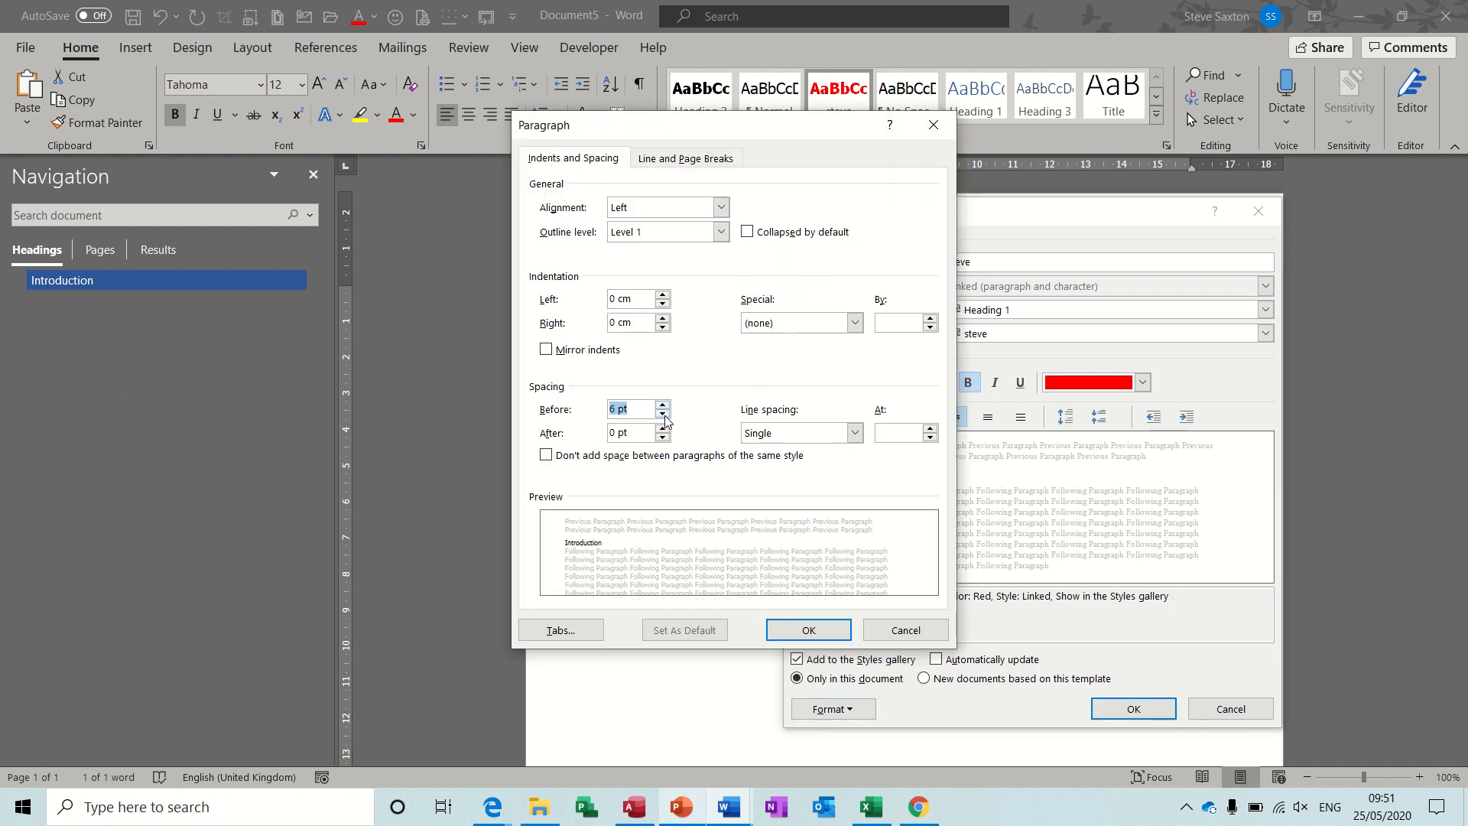
{"action": "left_click", "coordinate": [663, 414]}
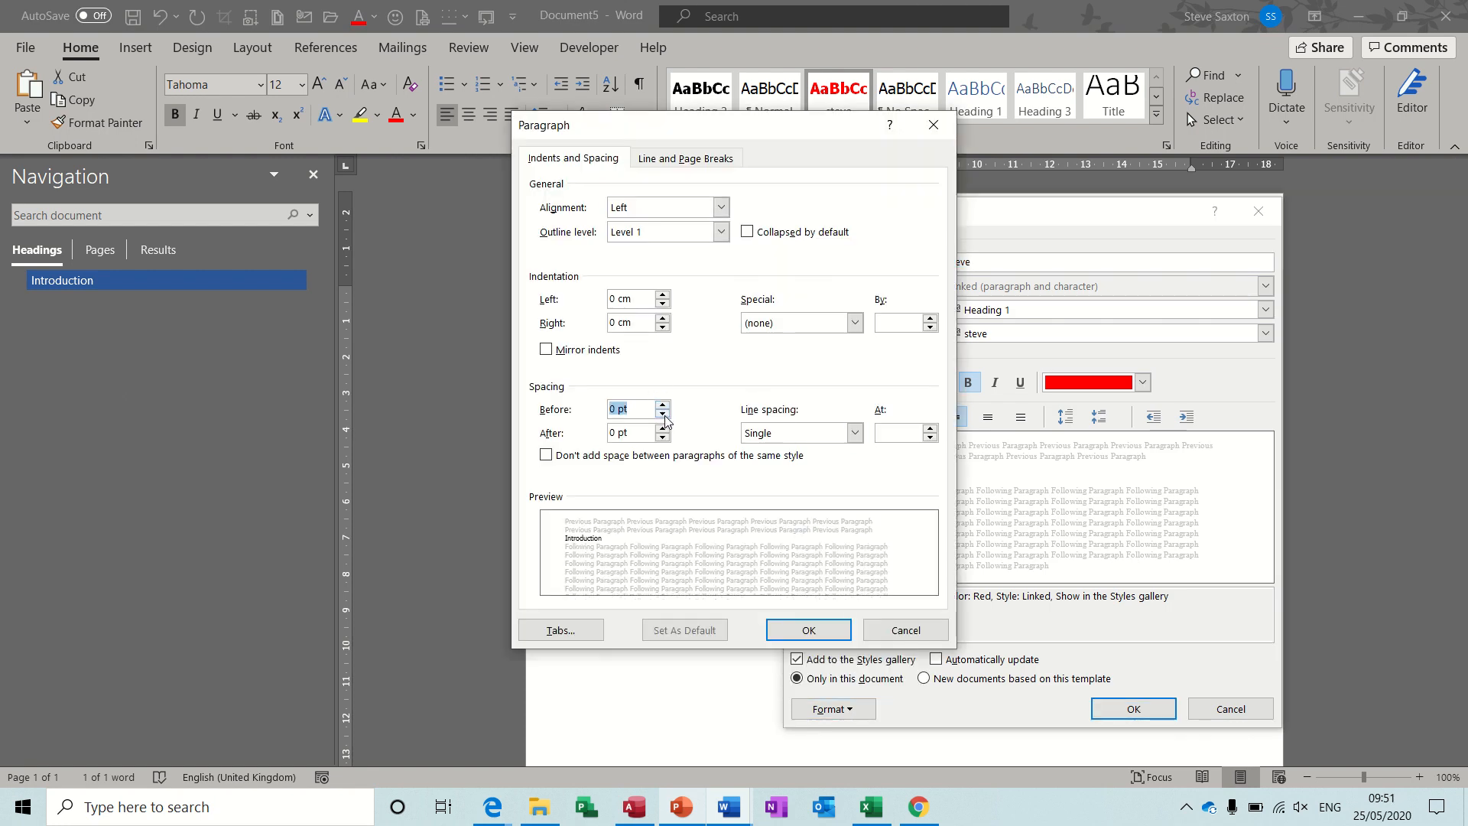
{"action": "left_click", "coordinate": [815, 629]}
{"action": "left_click", "coordinate": [1104, 706]}
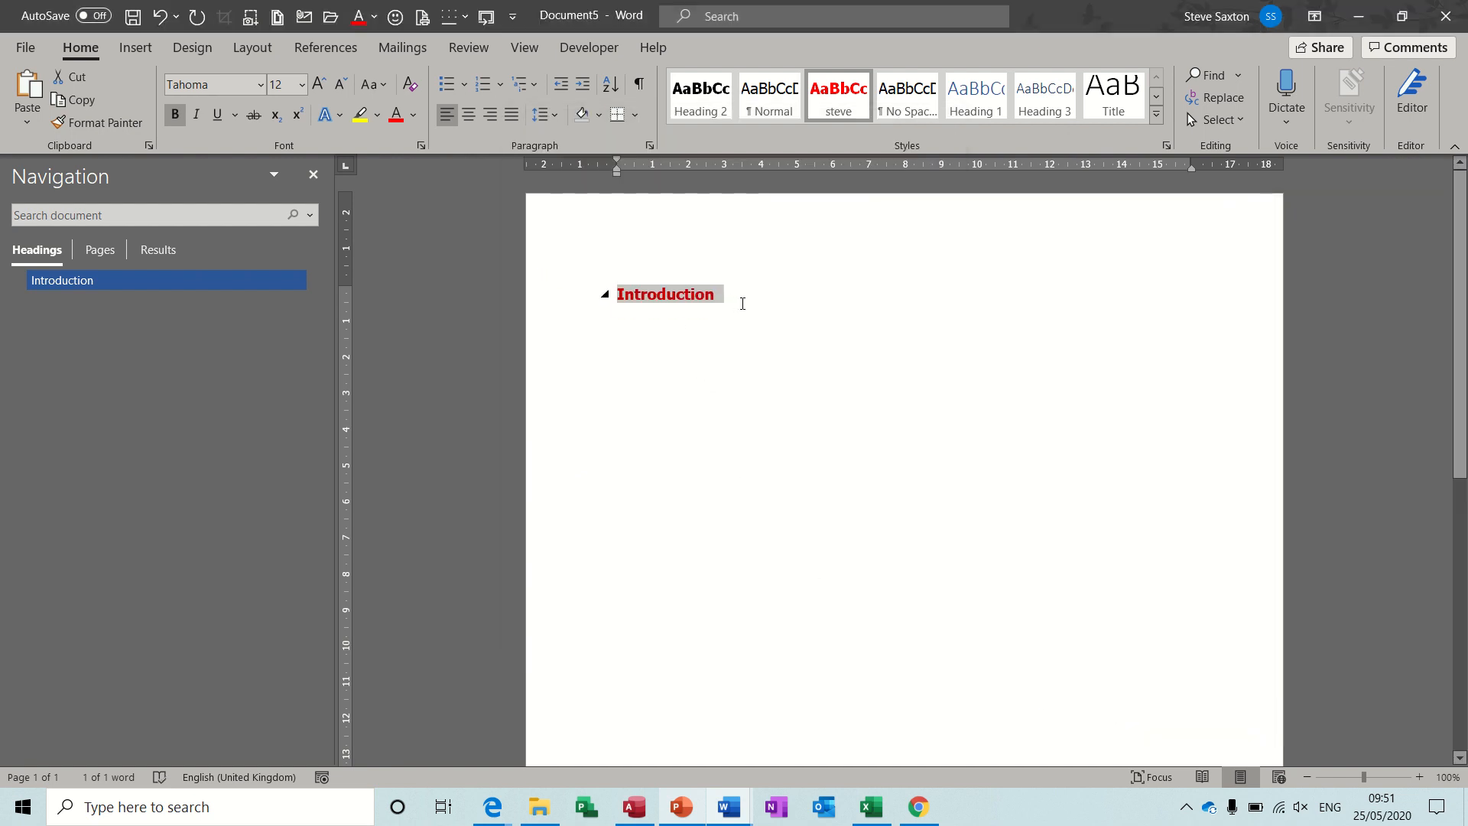
Below Introduction, add a line reading test in the Normal style, leaving one blank line between them.
{"action": "left_click", "coordinate": [742, 303]}
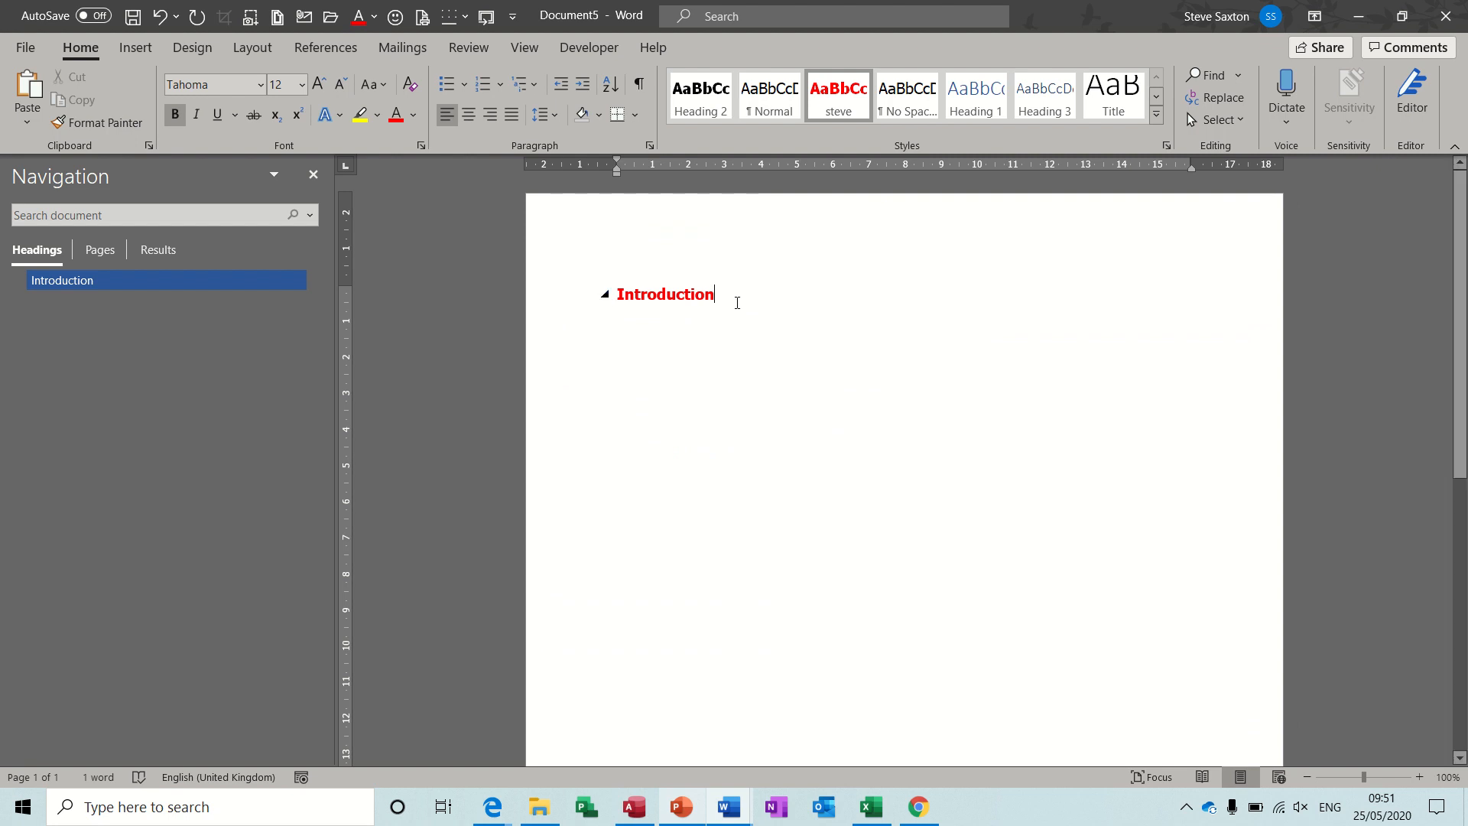
{"action": "key", "text": "Return"}
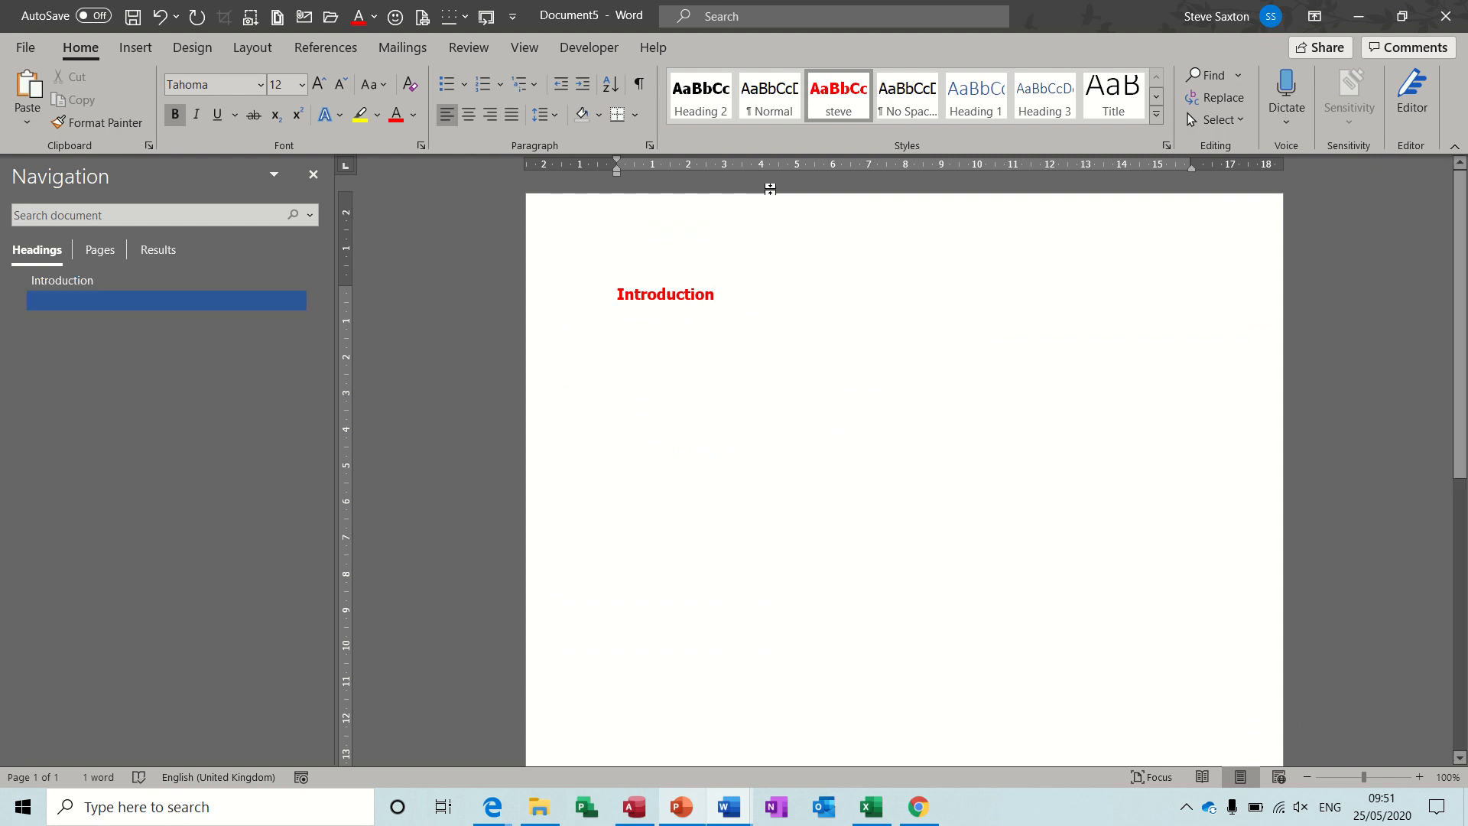
{"action": "left_click", "coordinate": [762, 99]}
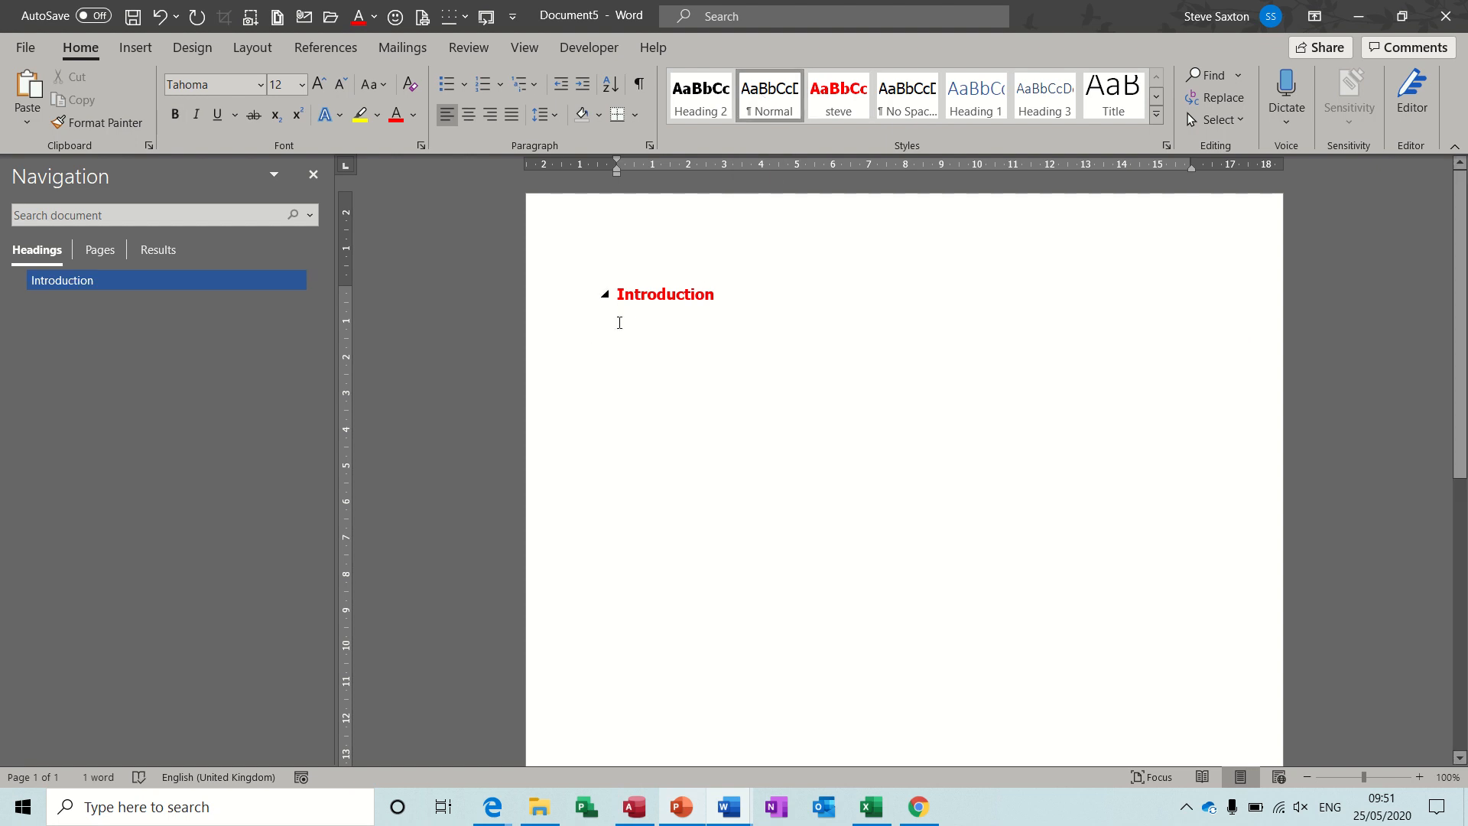
{"action": "key", "text": "Return"}
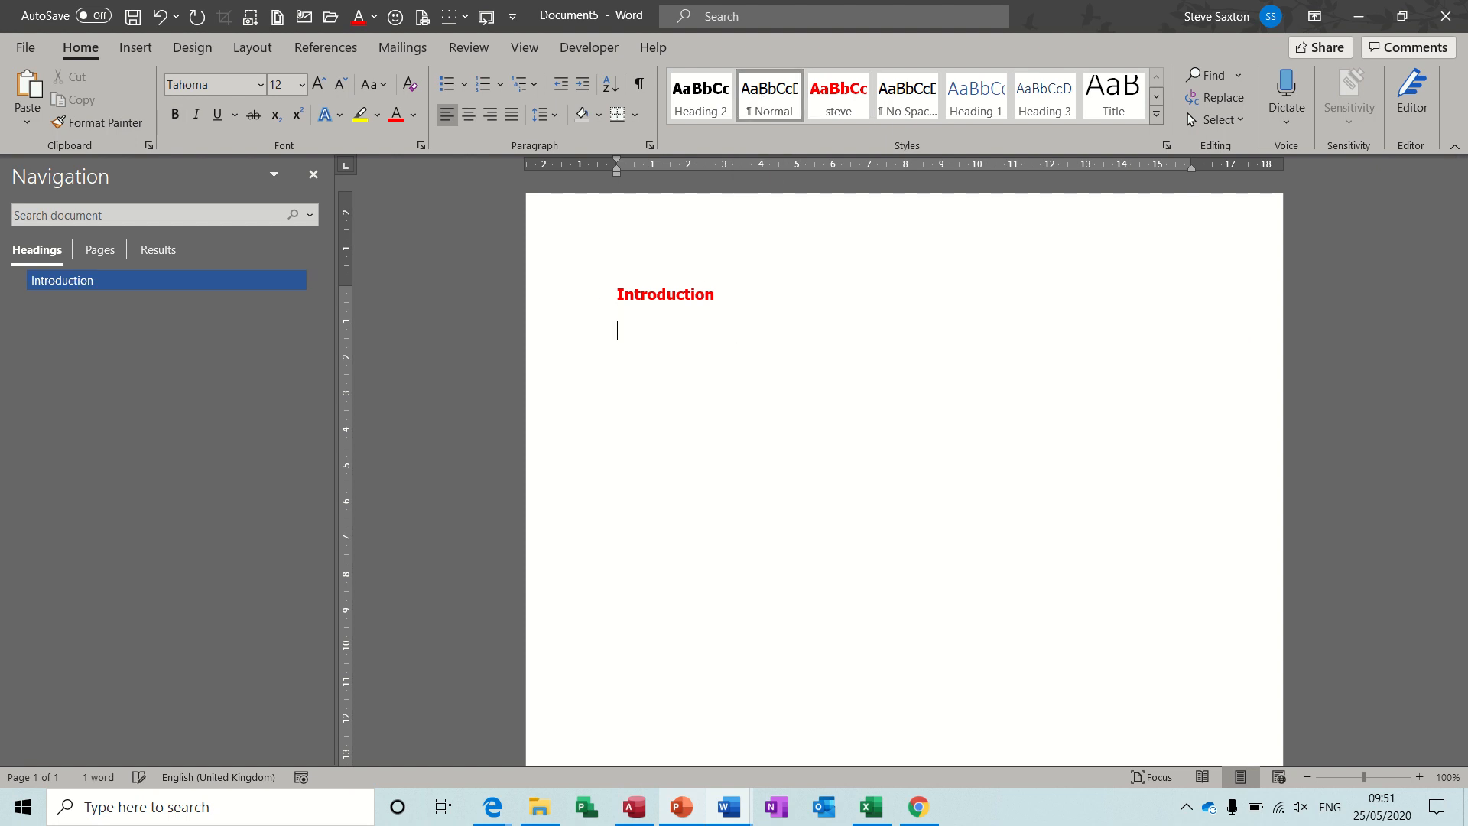
{"action": "type", "text": "test"}
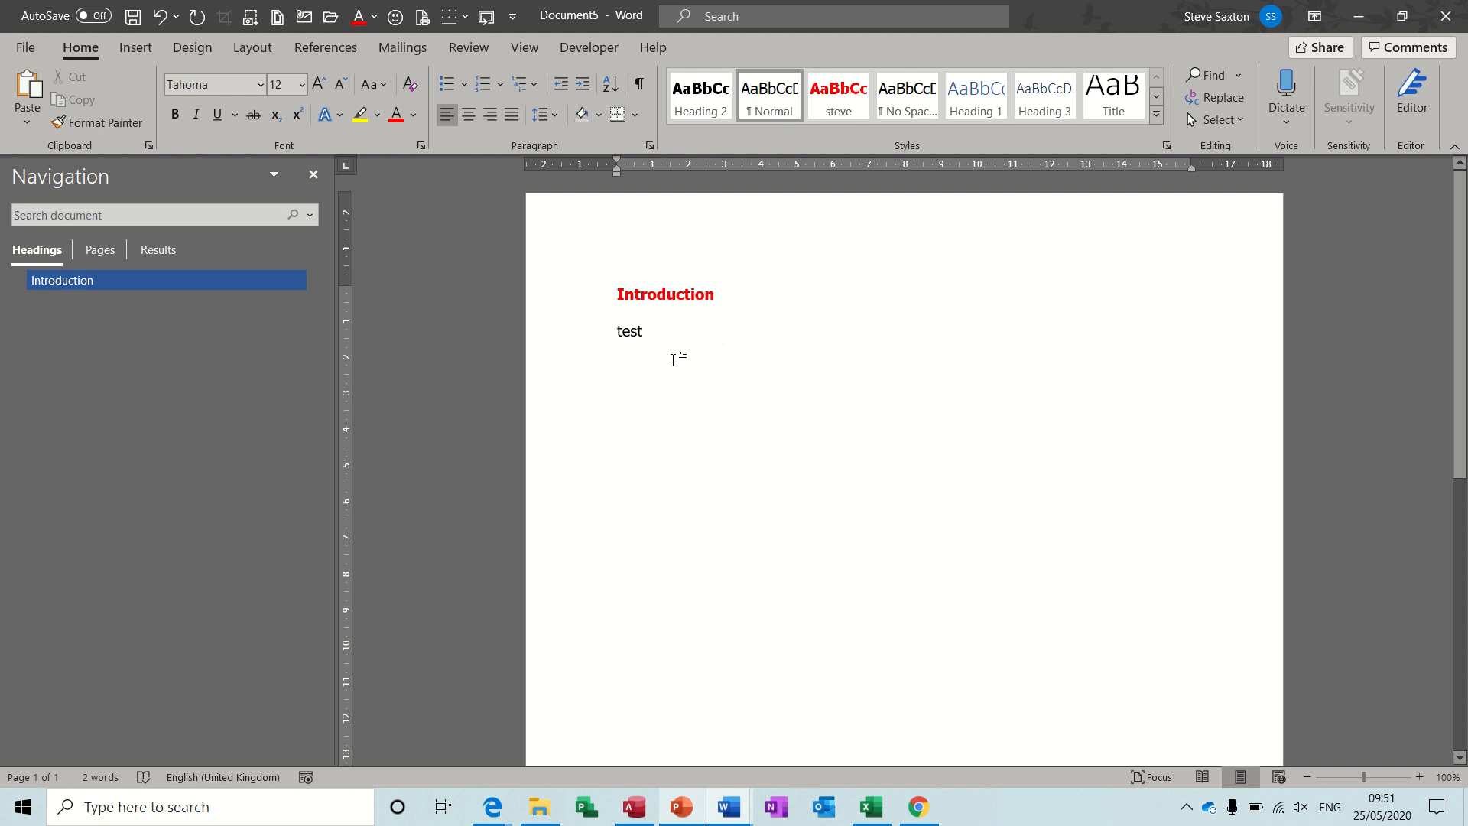
Apply Heading 2 to the test line and enter djhbfjhbd as body text beneath it.
{"action": "left_click", "coordinate": [573, 342]}
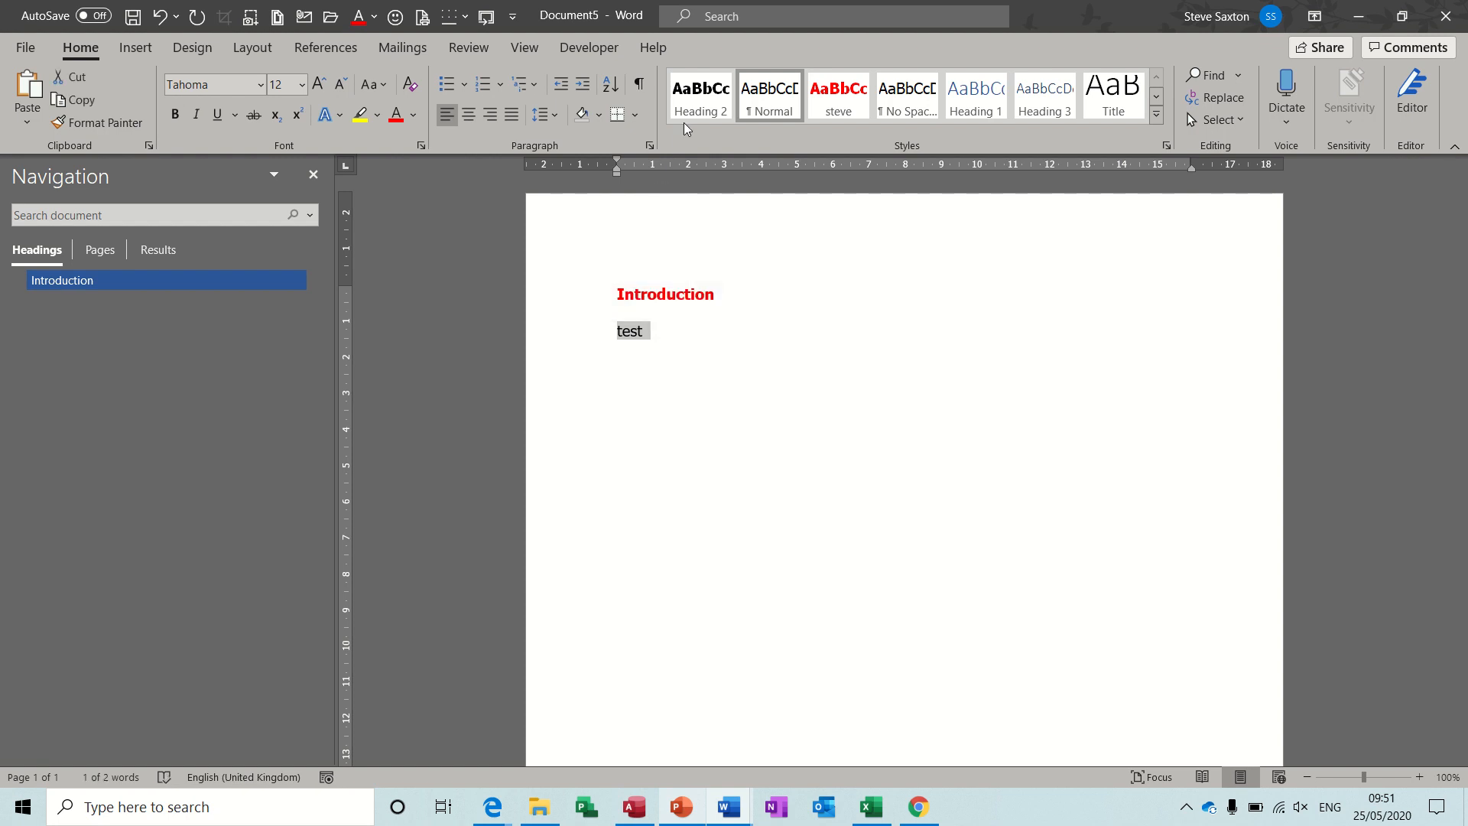
{"action": "left_click", "coordinate": [702, 112]}
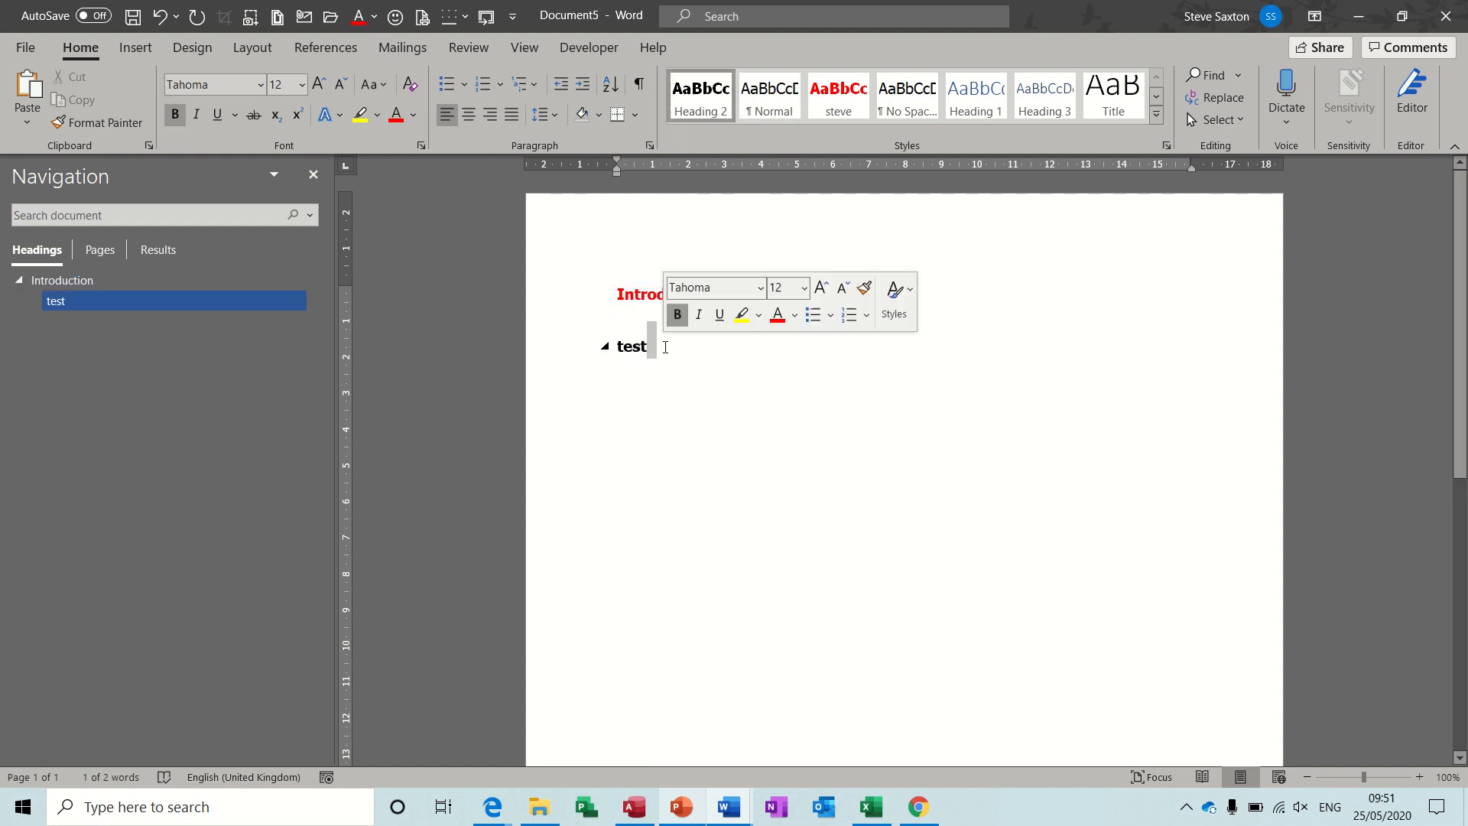
{"action": "key", "text": "Return"}
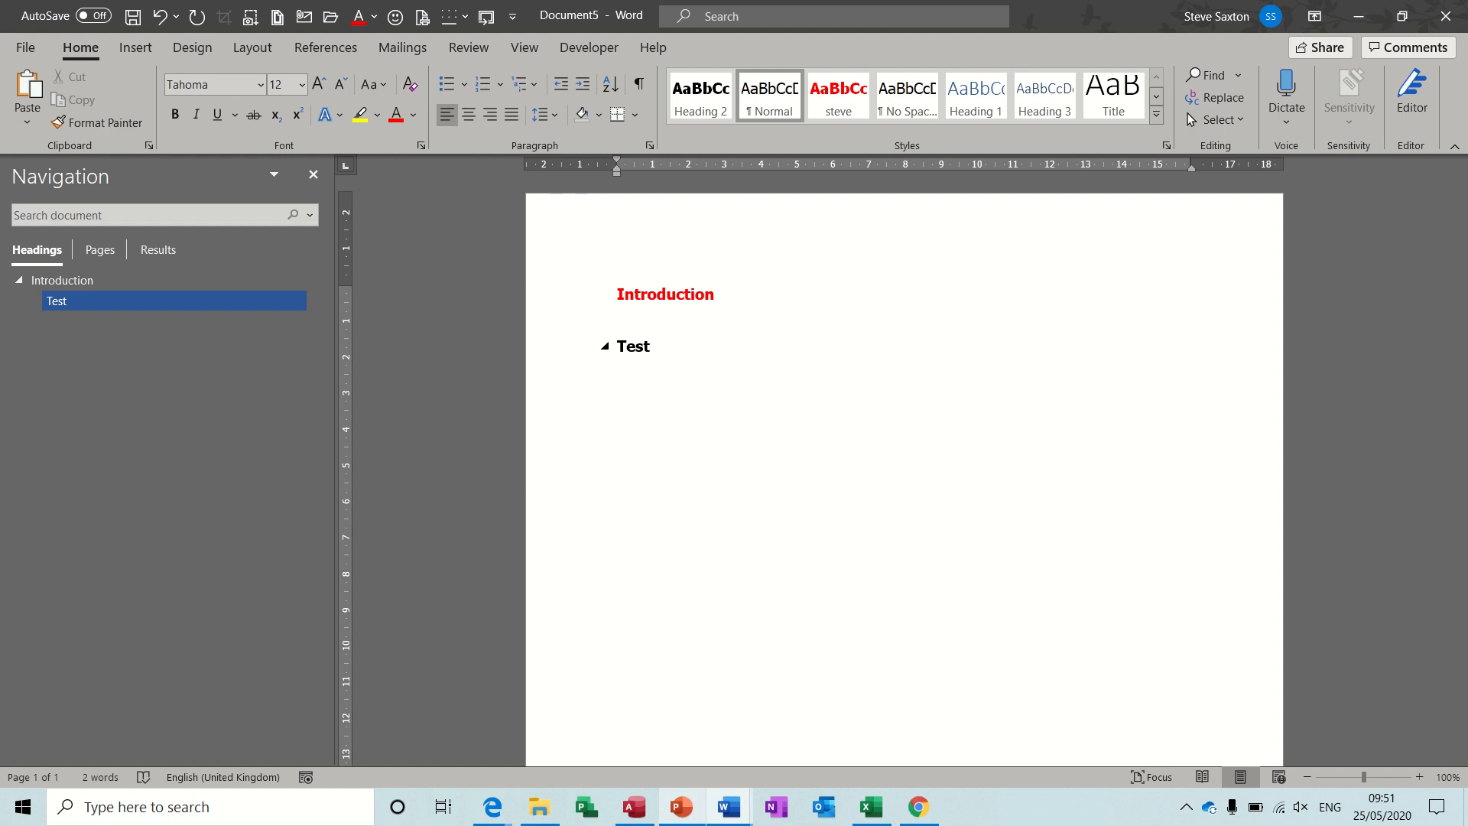
{"action": "type", "text": "djhbfjhbd"}
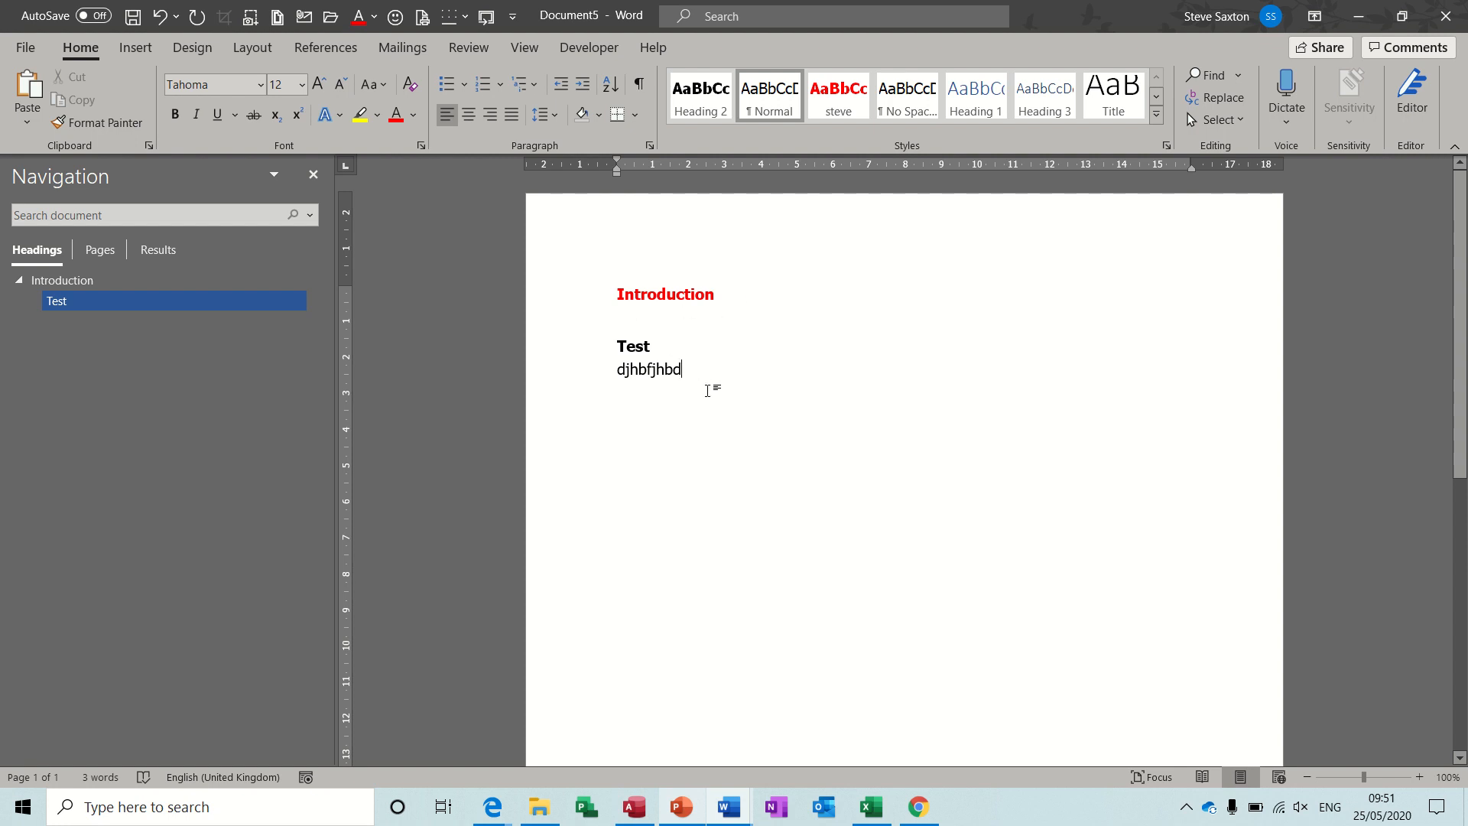
Enter testing as a new line below the body text and format it bold, underlined and blue.
{"action": "key", "text": "Return"}
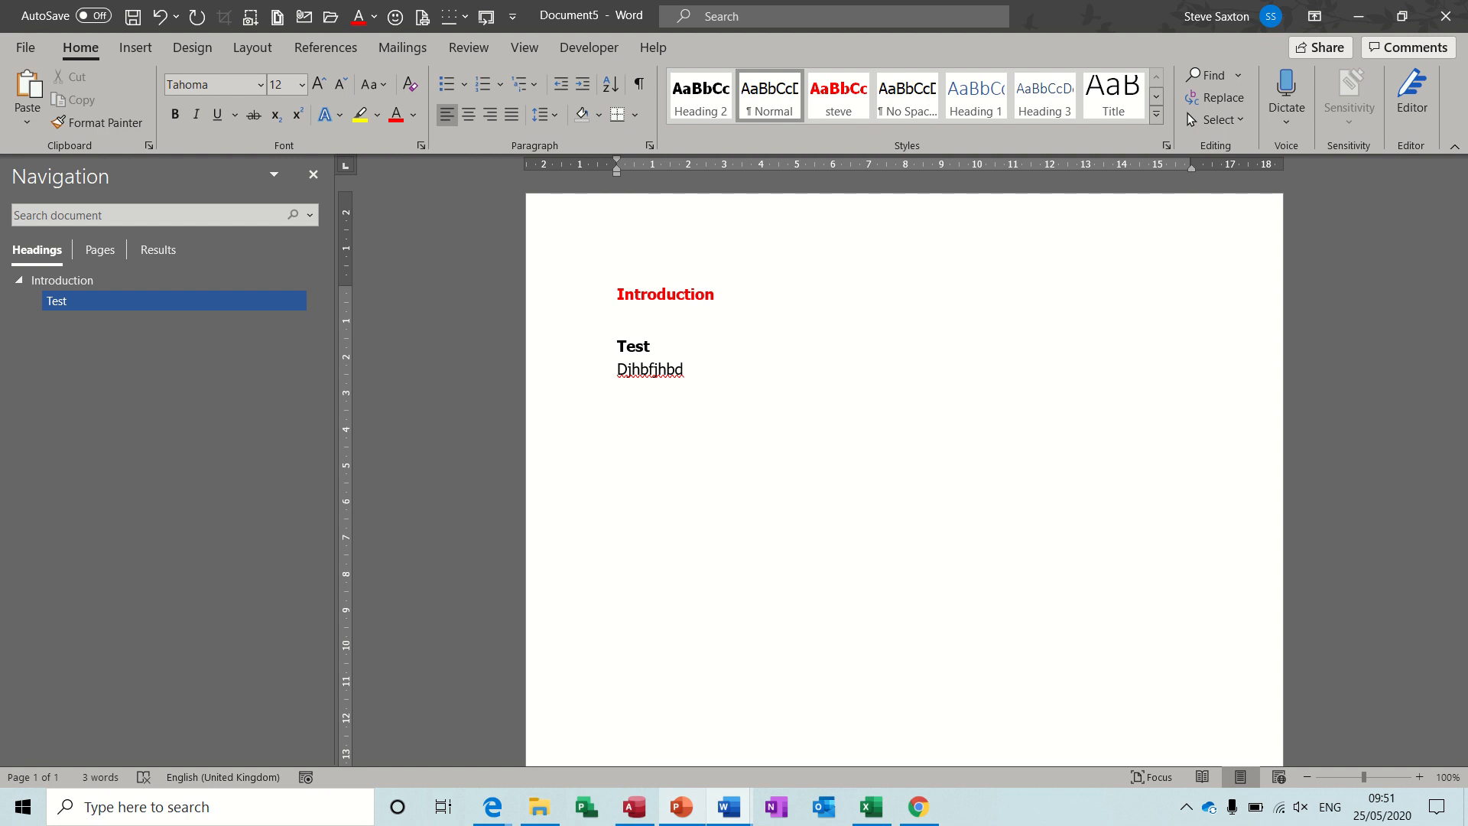
{"action": "type", "text": "testing"}
{"action": "left_click", "coordinate": [581, 417]}
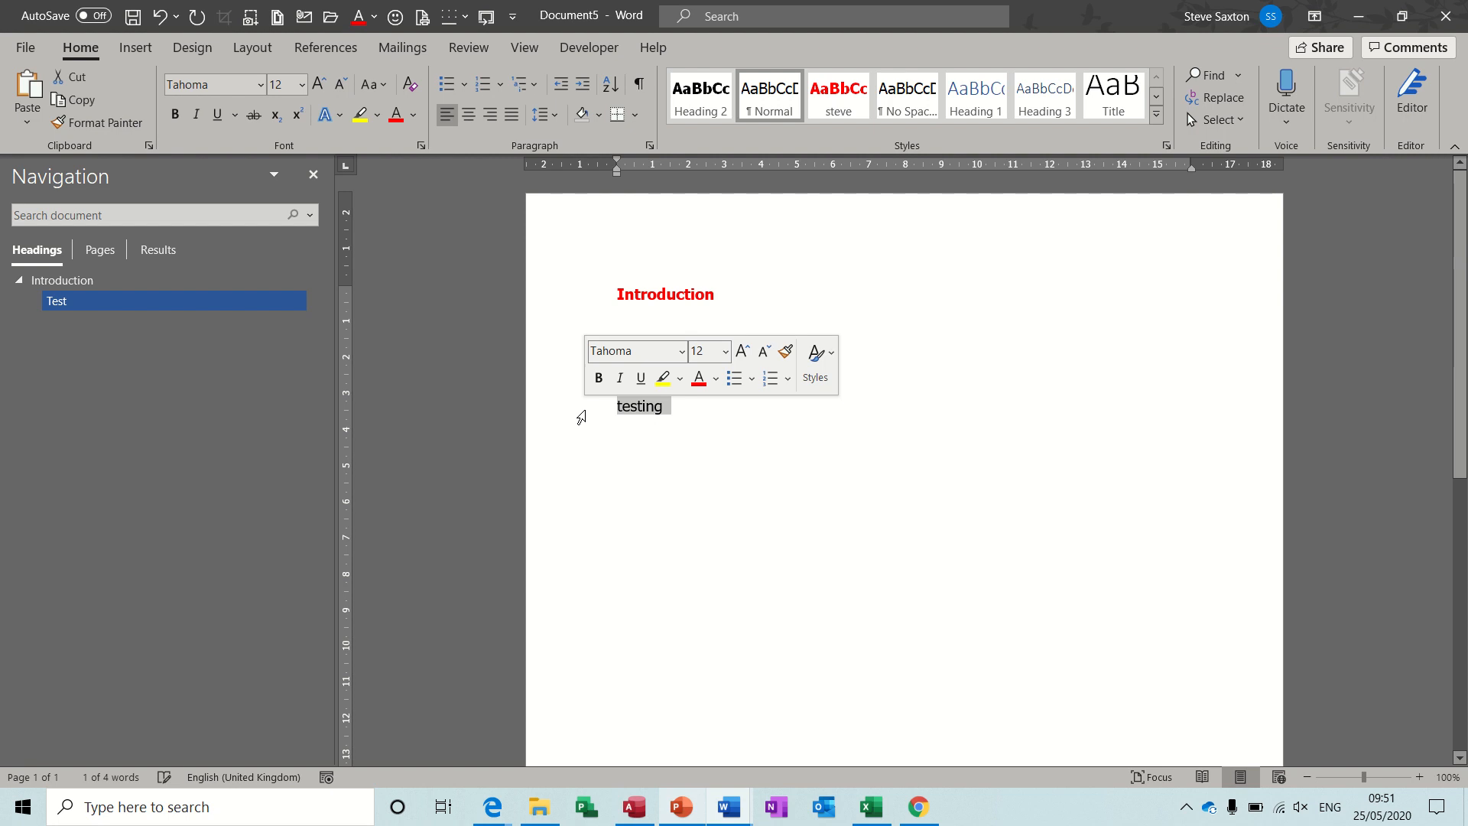
{"action": "left_click", "coordinate": [602, 386]}
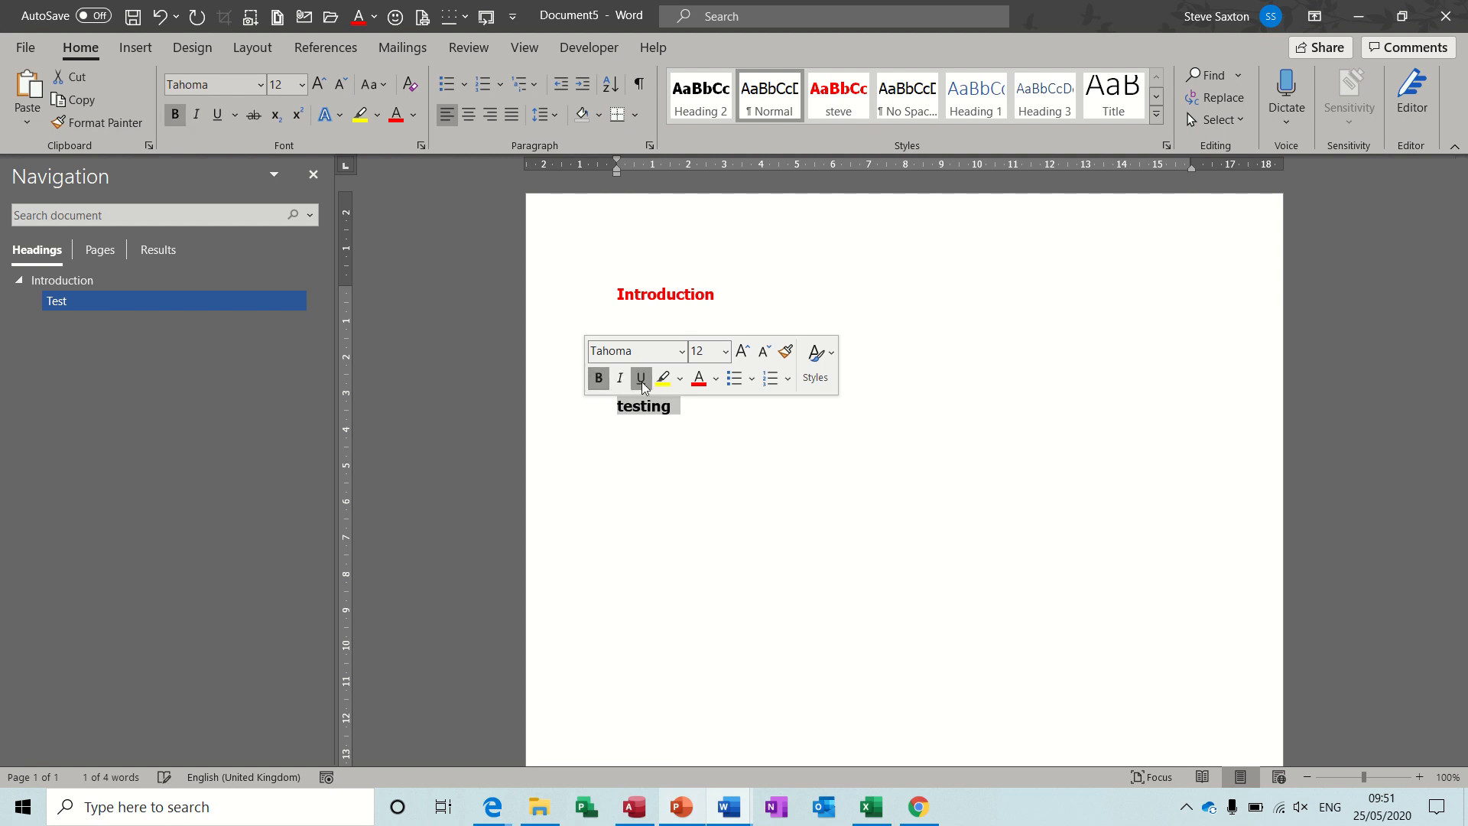
{"action": "left_click", "coordinate": [641, 378]}
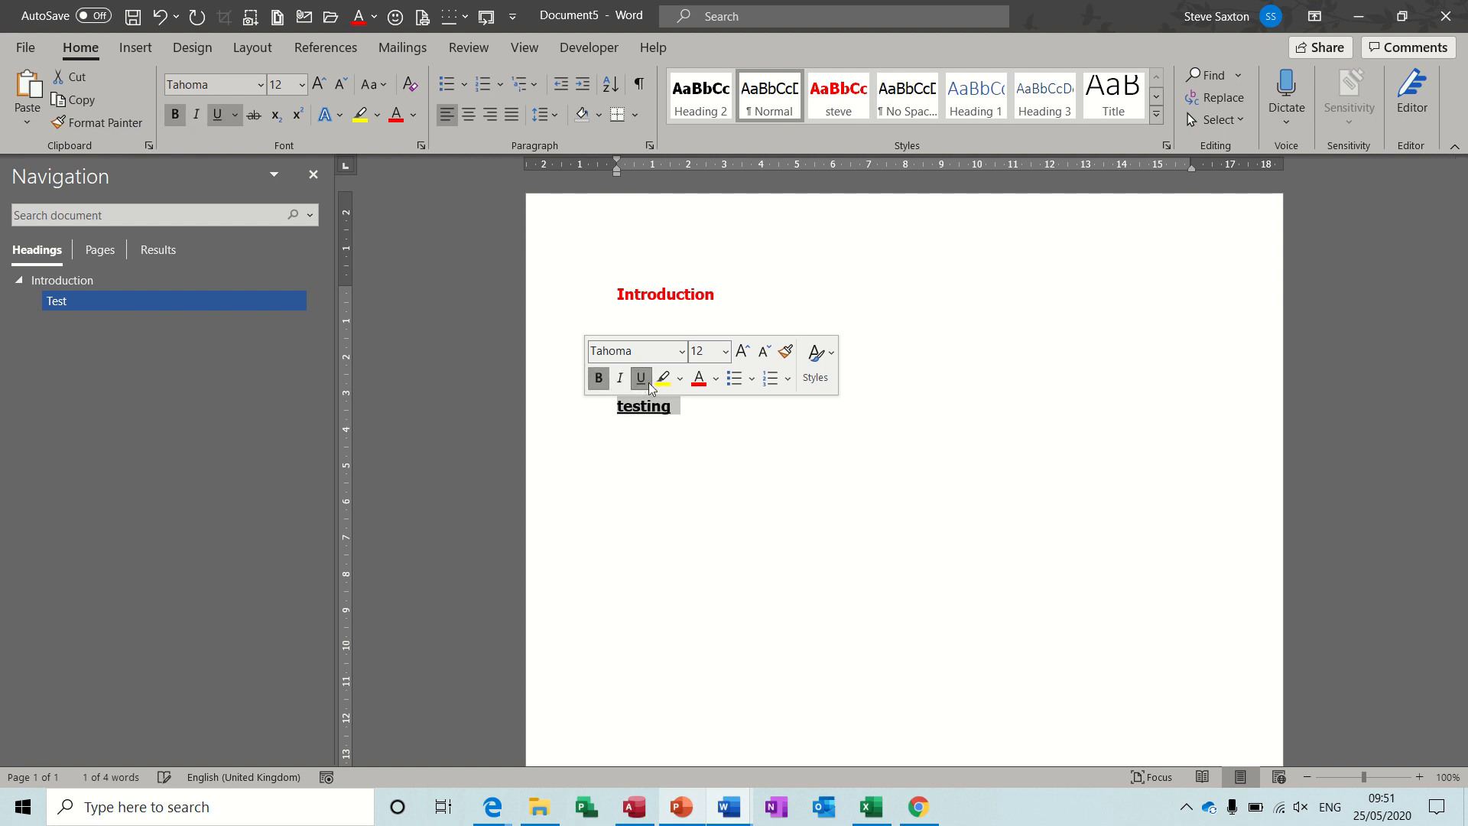
{"action": "left_click", "coordinate": [715, 381]}
{"action": "left_click", "coordinate": [760, 459]}
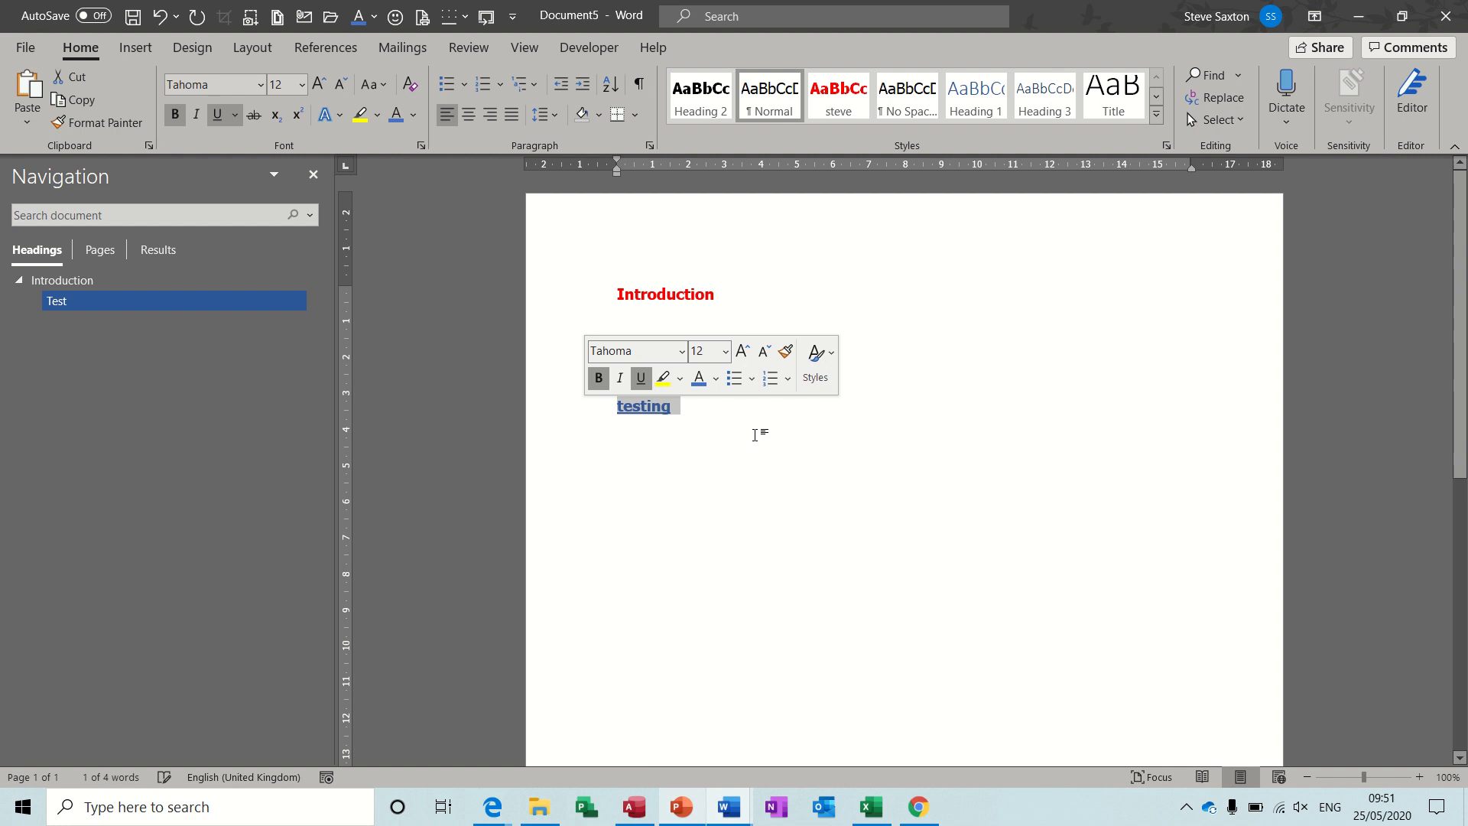
Create a new style named sax from the formatting of the selected testing line.
{"action": "left_click", "coordinate": [816, 363]}
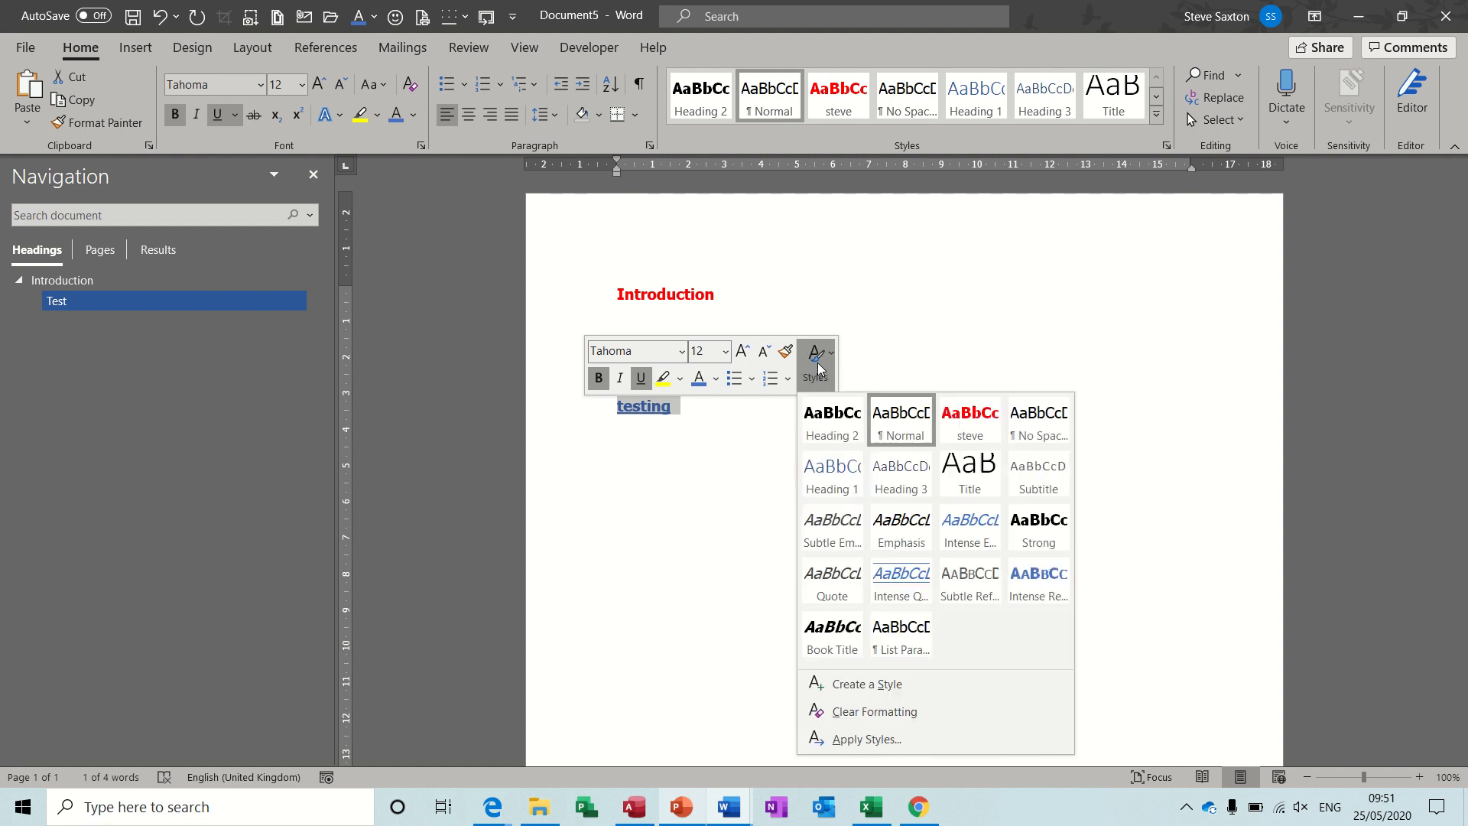
{"action": "left_click", "coordinate": [859, 684]}
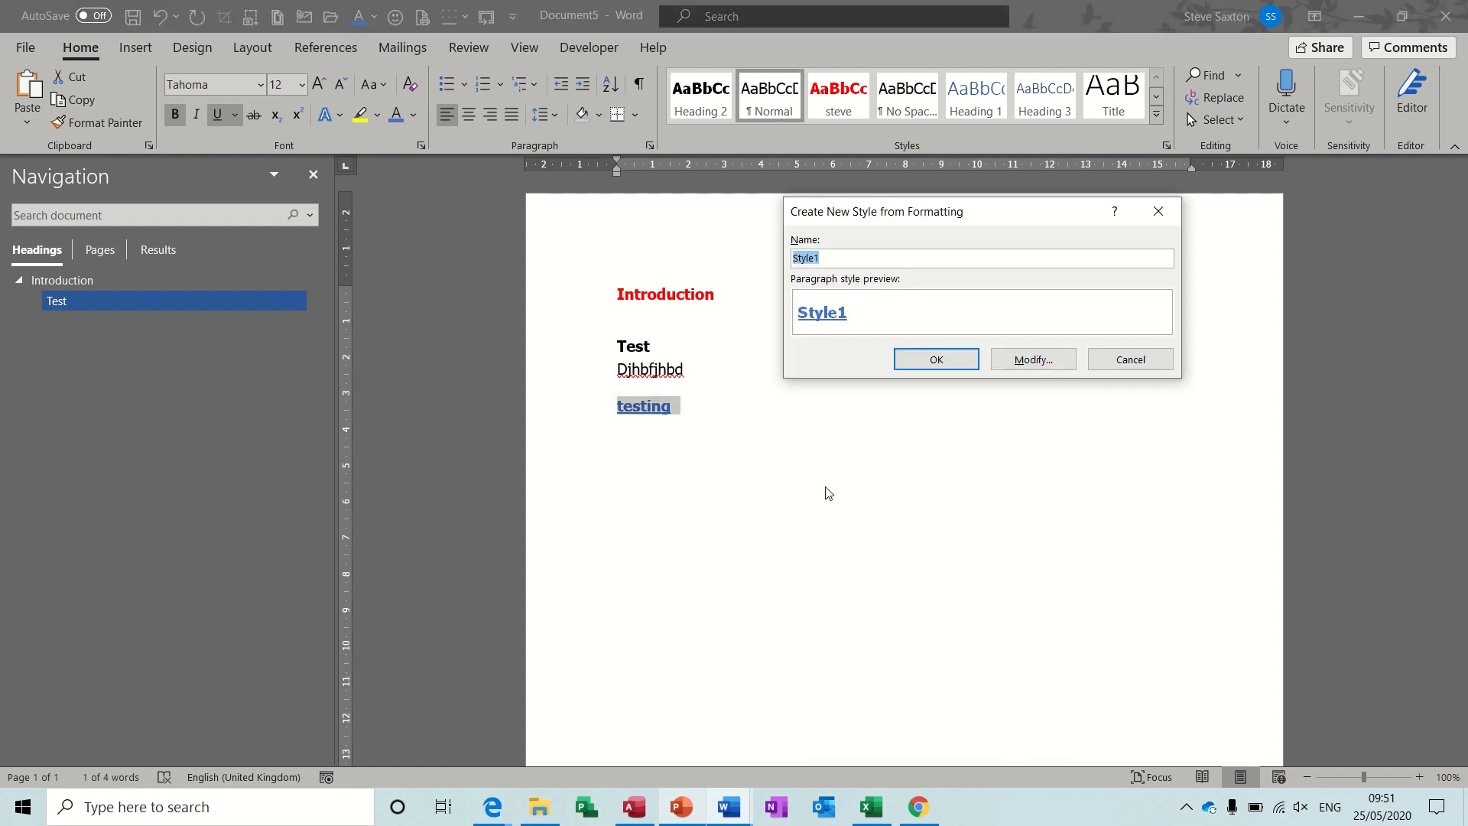
{"action": "type", "text": "sax"}
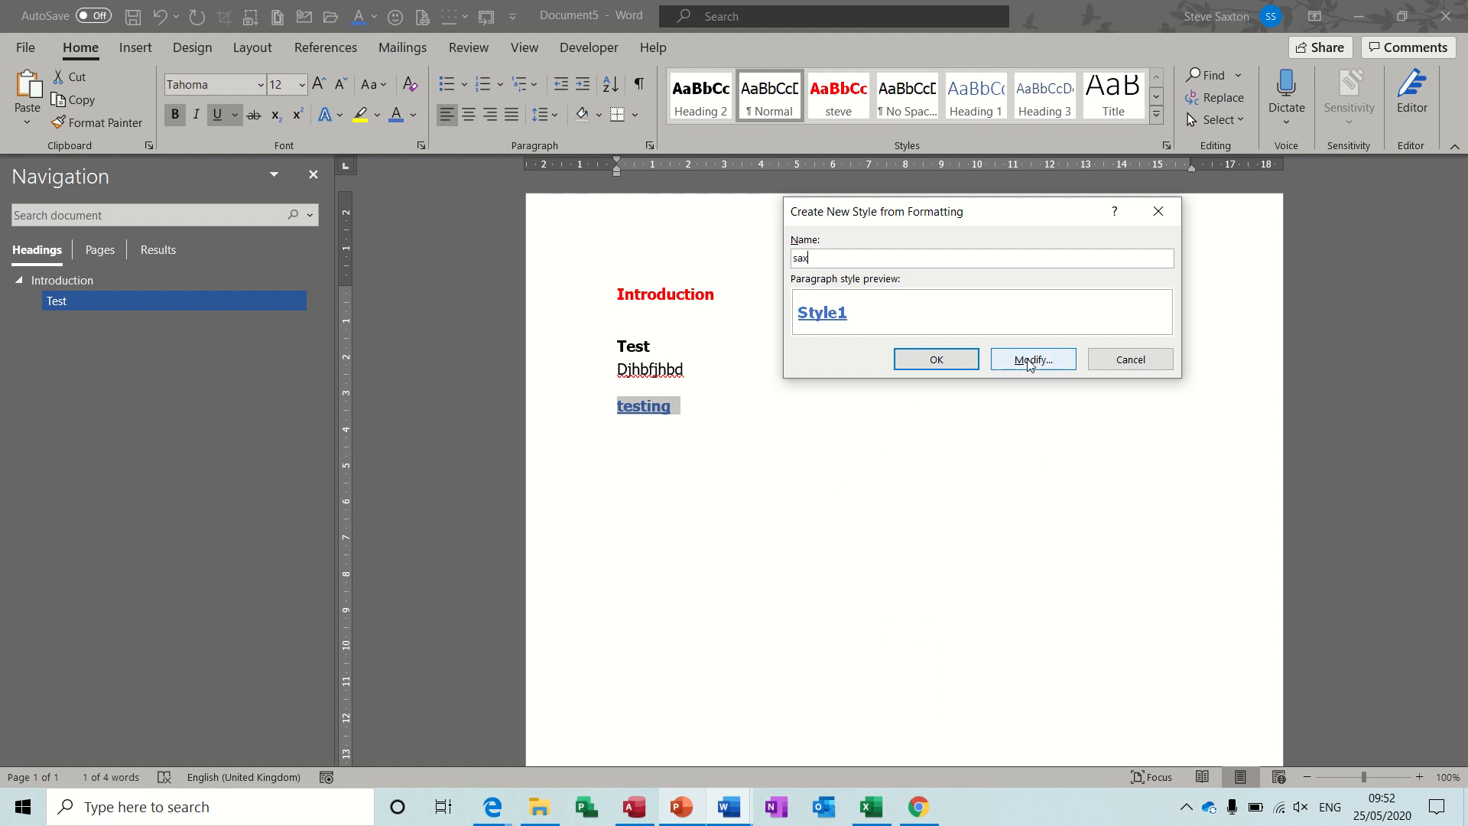
{"action": "left_click", "coordinate": [927, 368]}
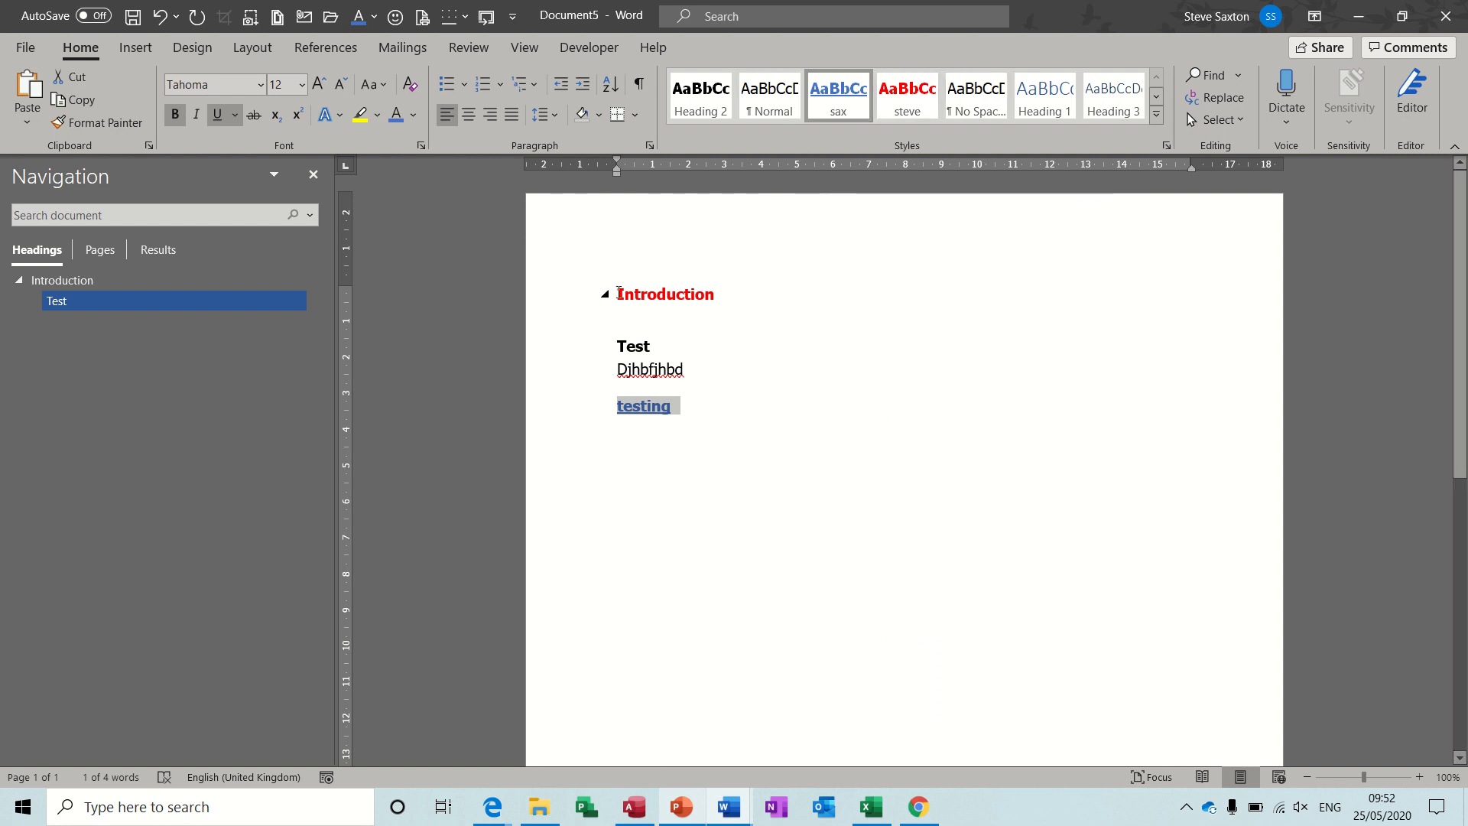
Add a blank Normal-style line above the Introduction heading and insert an Automatic Table 1 table of contents there.
{"action": "left_click", "coordinate": [619, 293]}
{"action": "key", "text": "Return"}
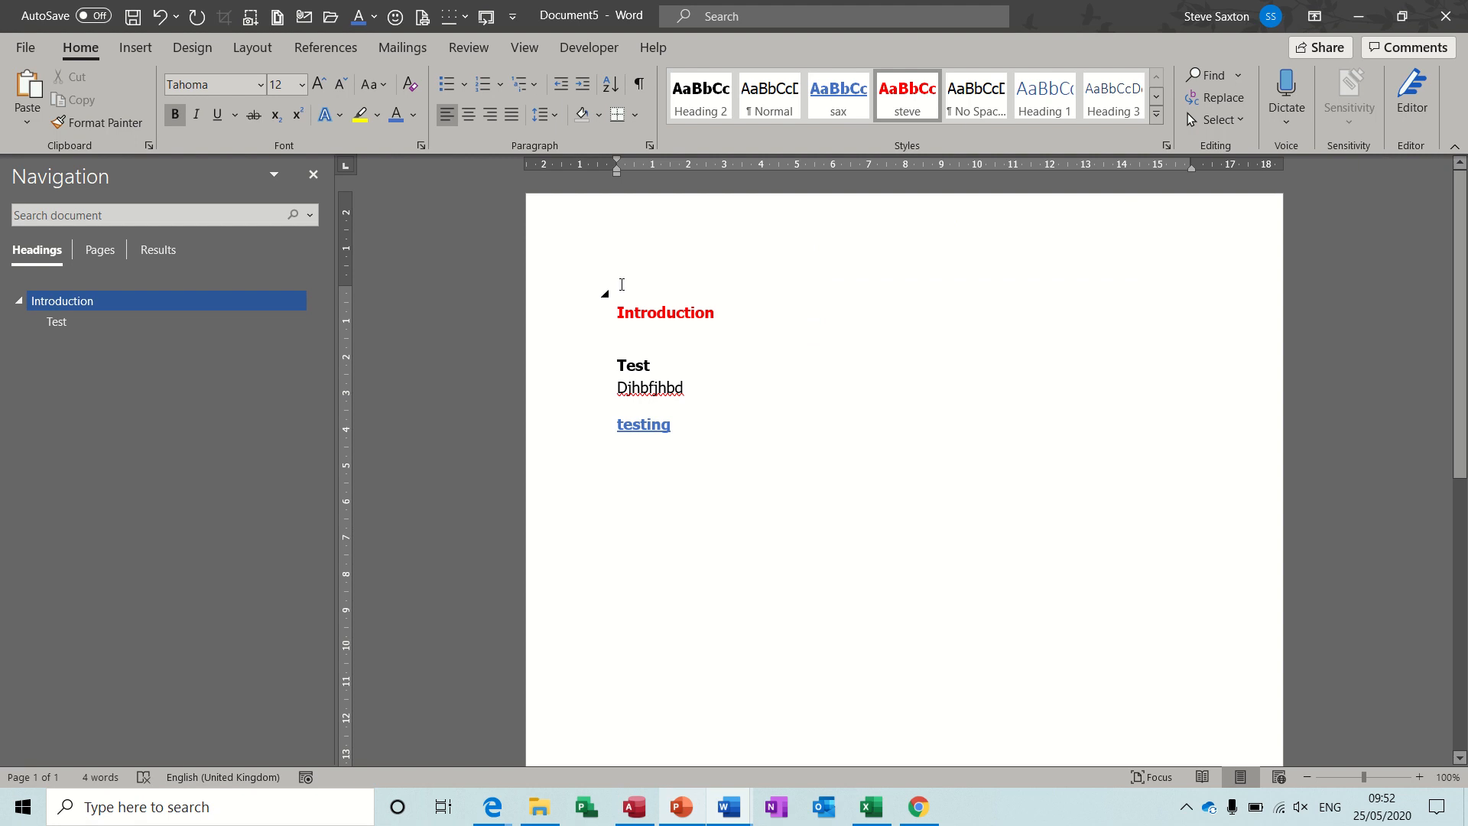
{"action": "left_click", "coordinate": [768, 106]}
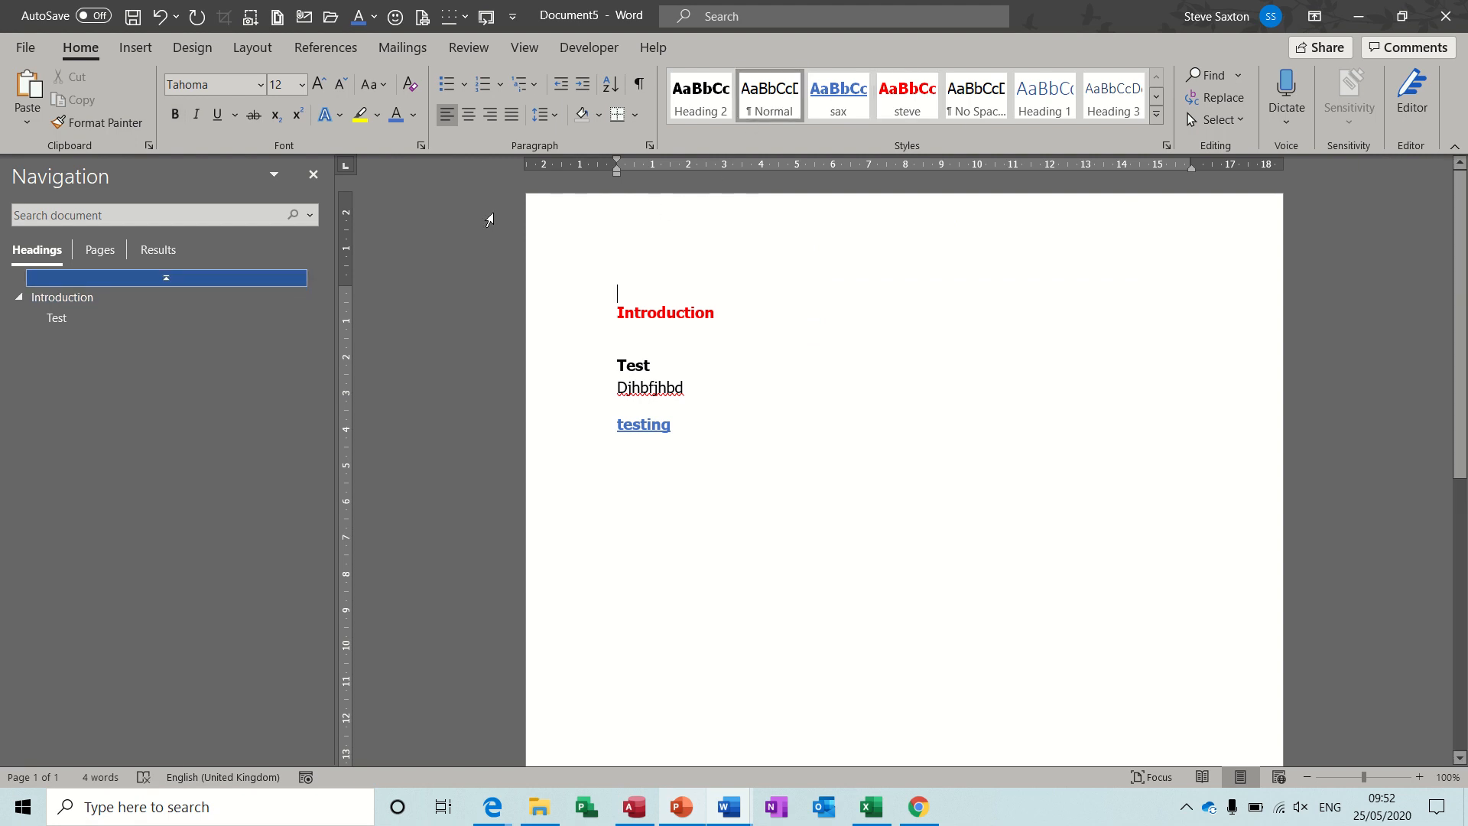
{"action": "left_click", "coordinate": [329, 48]}
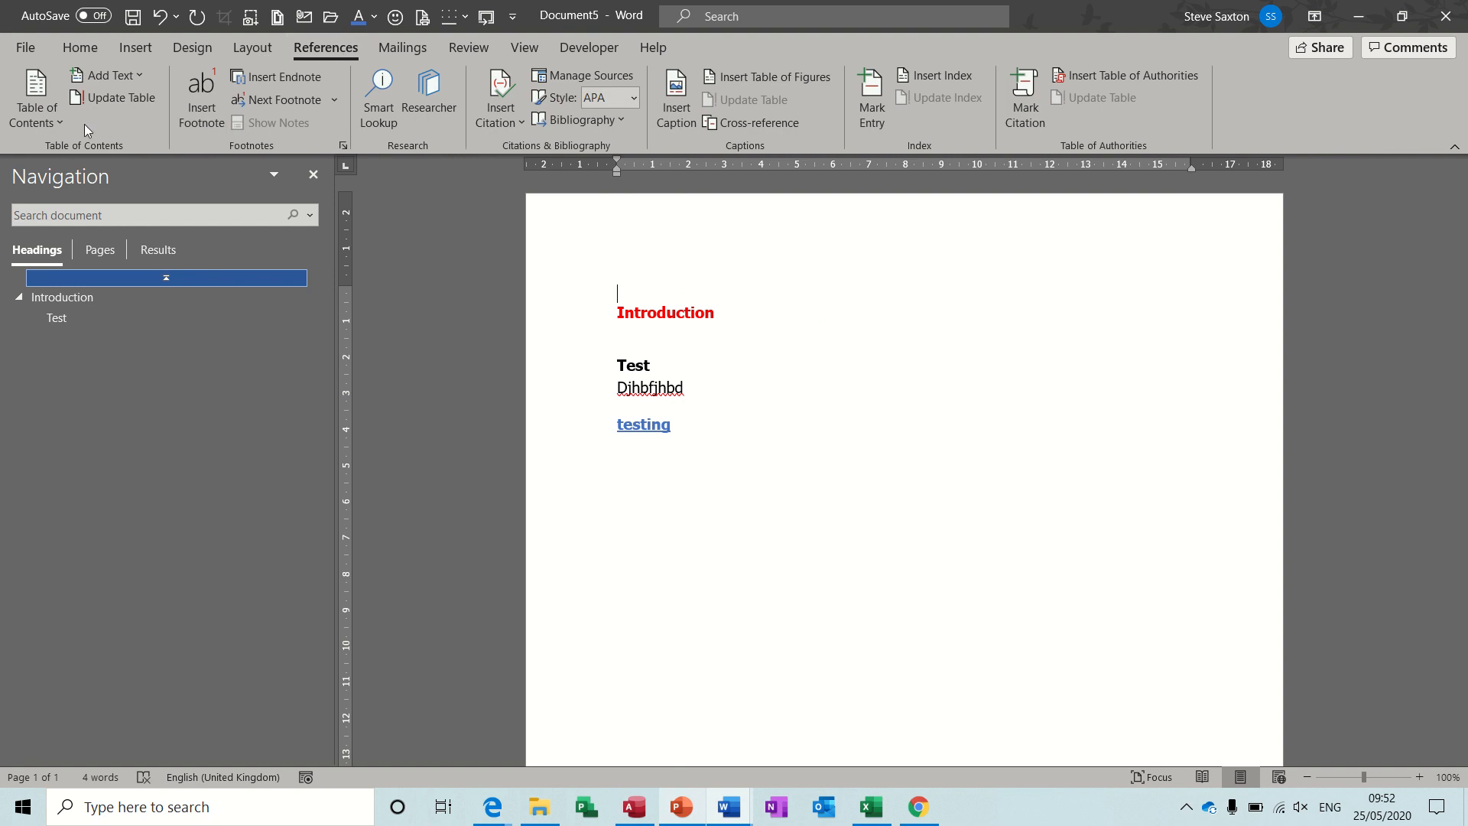
{"action": "left_click", "coordinate": [35, 99]}
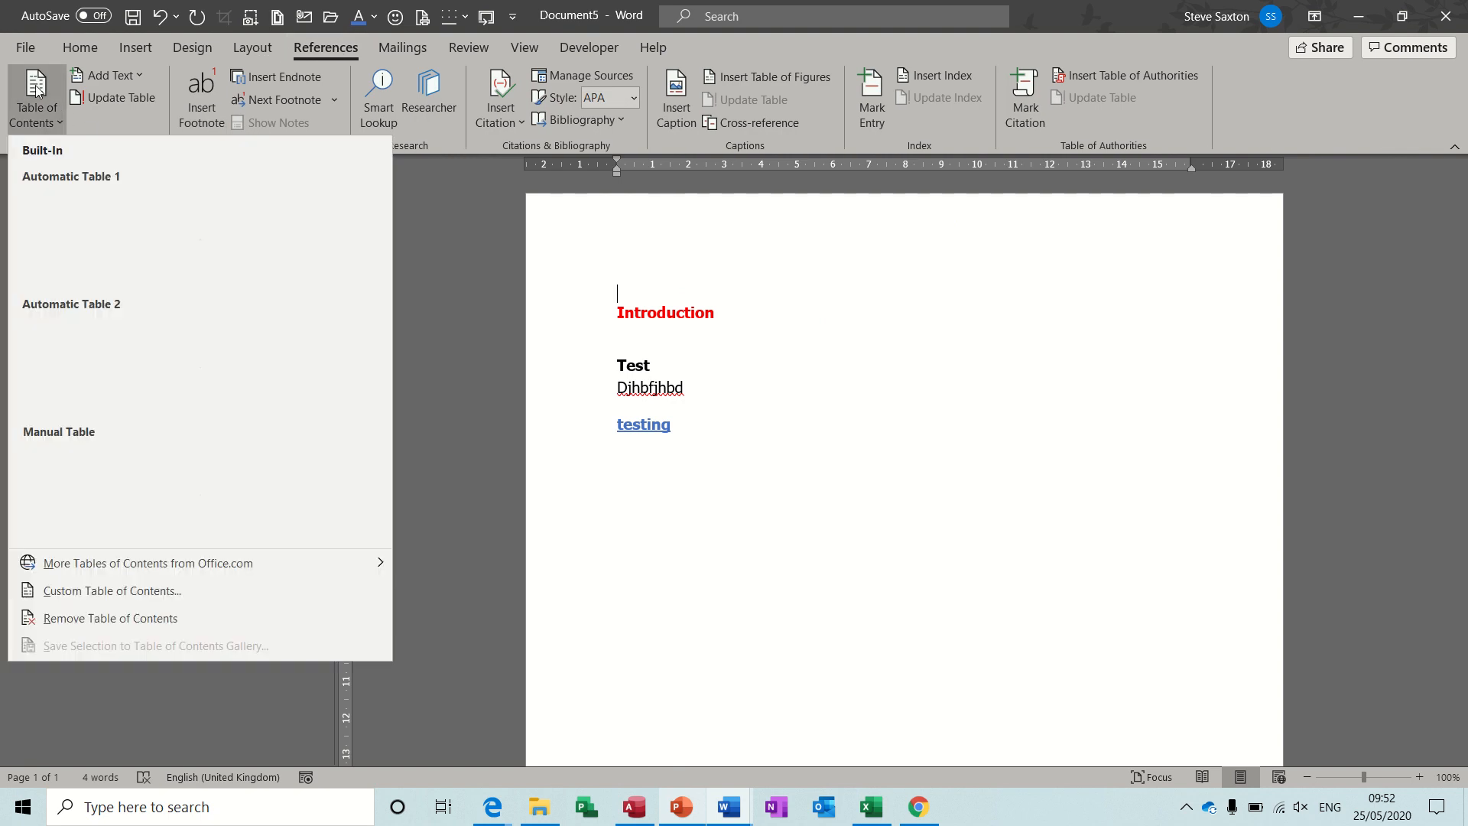
{"action": "left_click", "coordinate": [95, 246]}
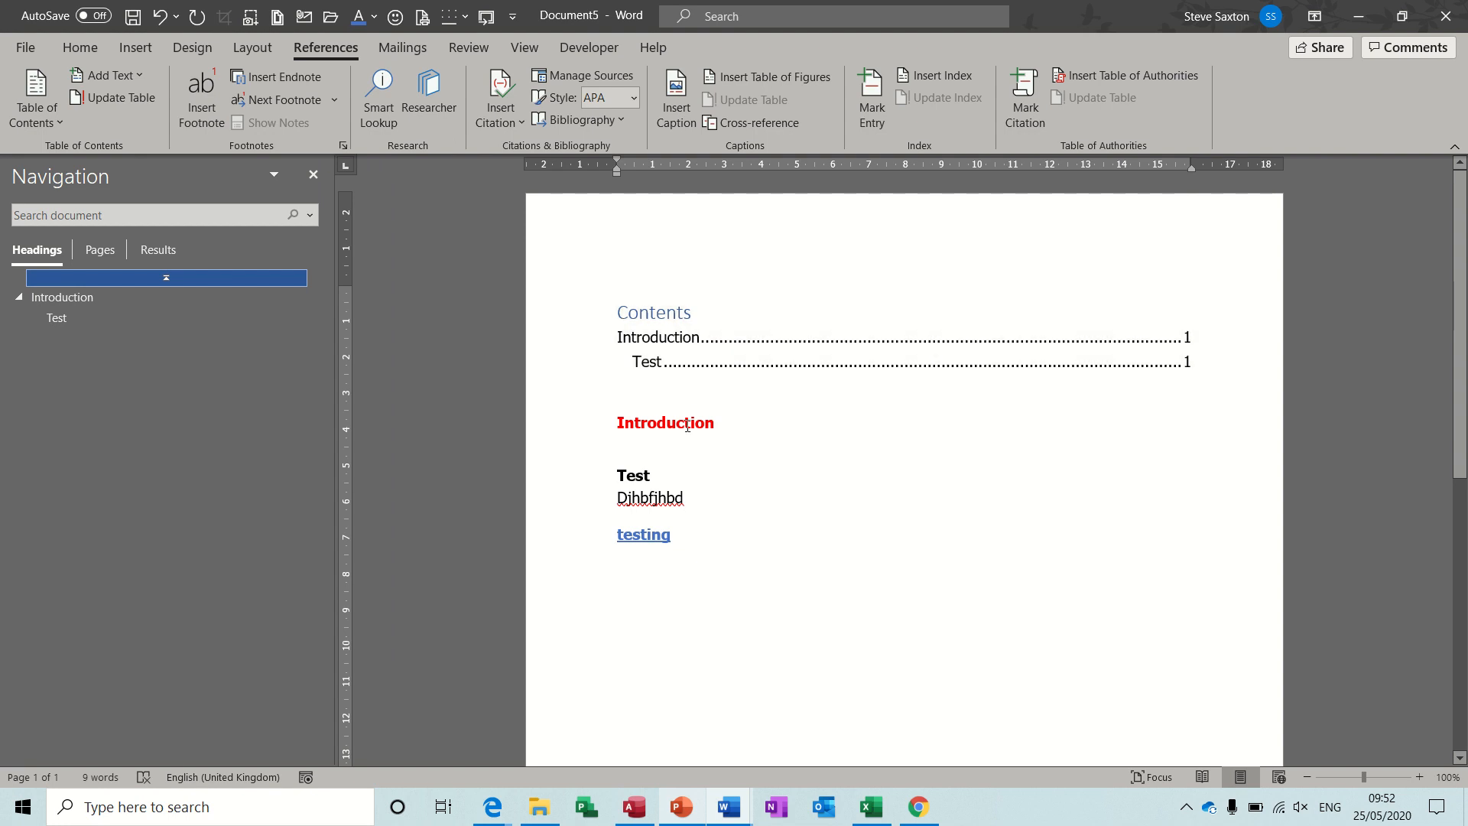
Check the Introduction, Test and testing lines against the table of contents, and update the entire table.
{"action": "left_click", "coordinate": [645, 421]}
{"action": "left_click", "coordinate": [623, 477]}
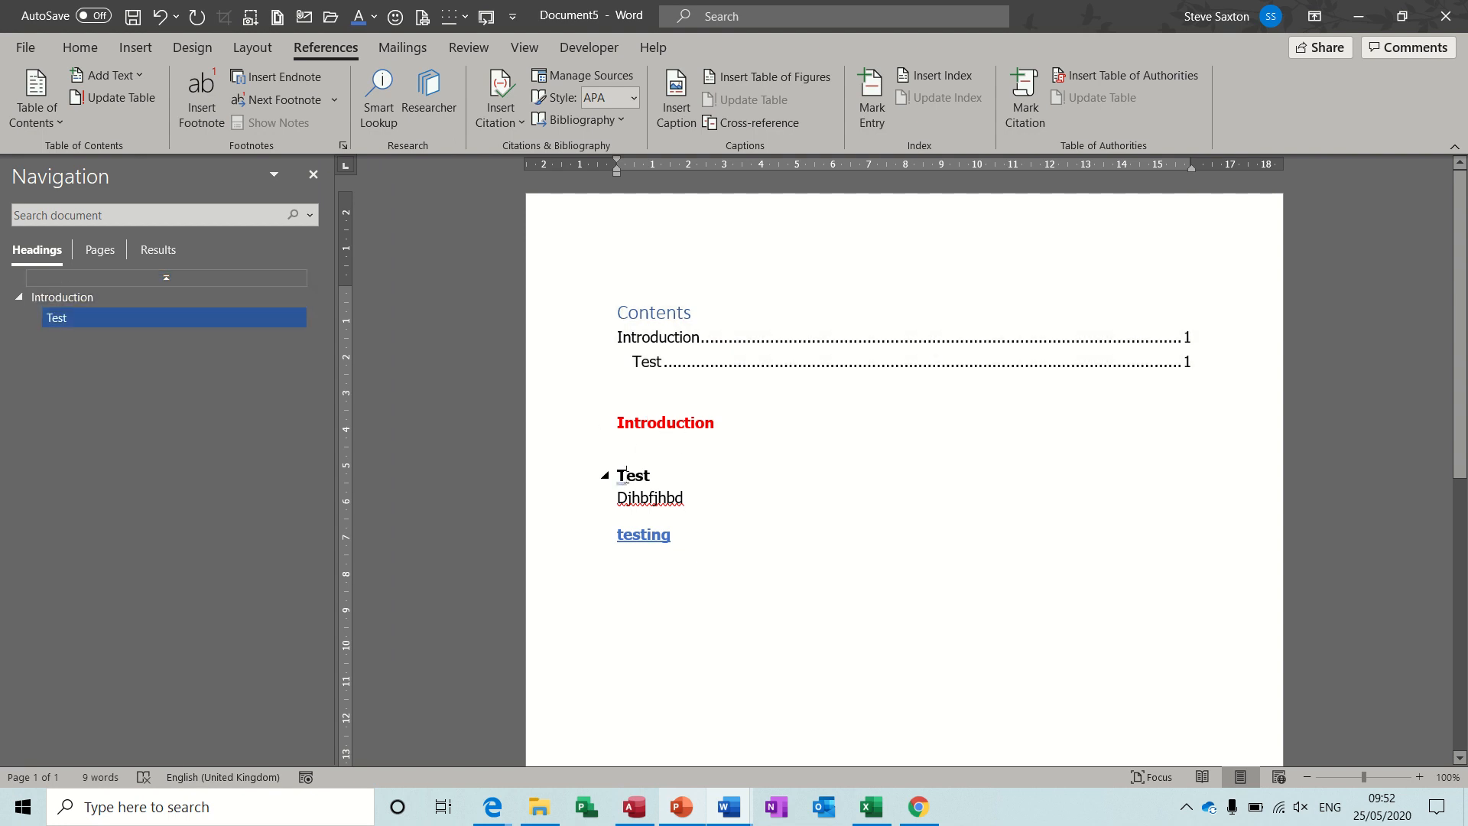
{"action": "left_click", "coordinate": [674, 422]}
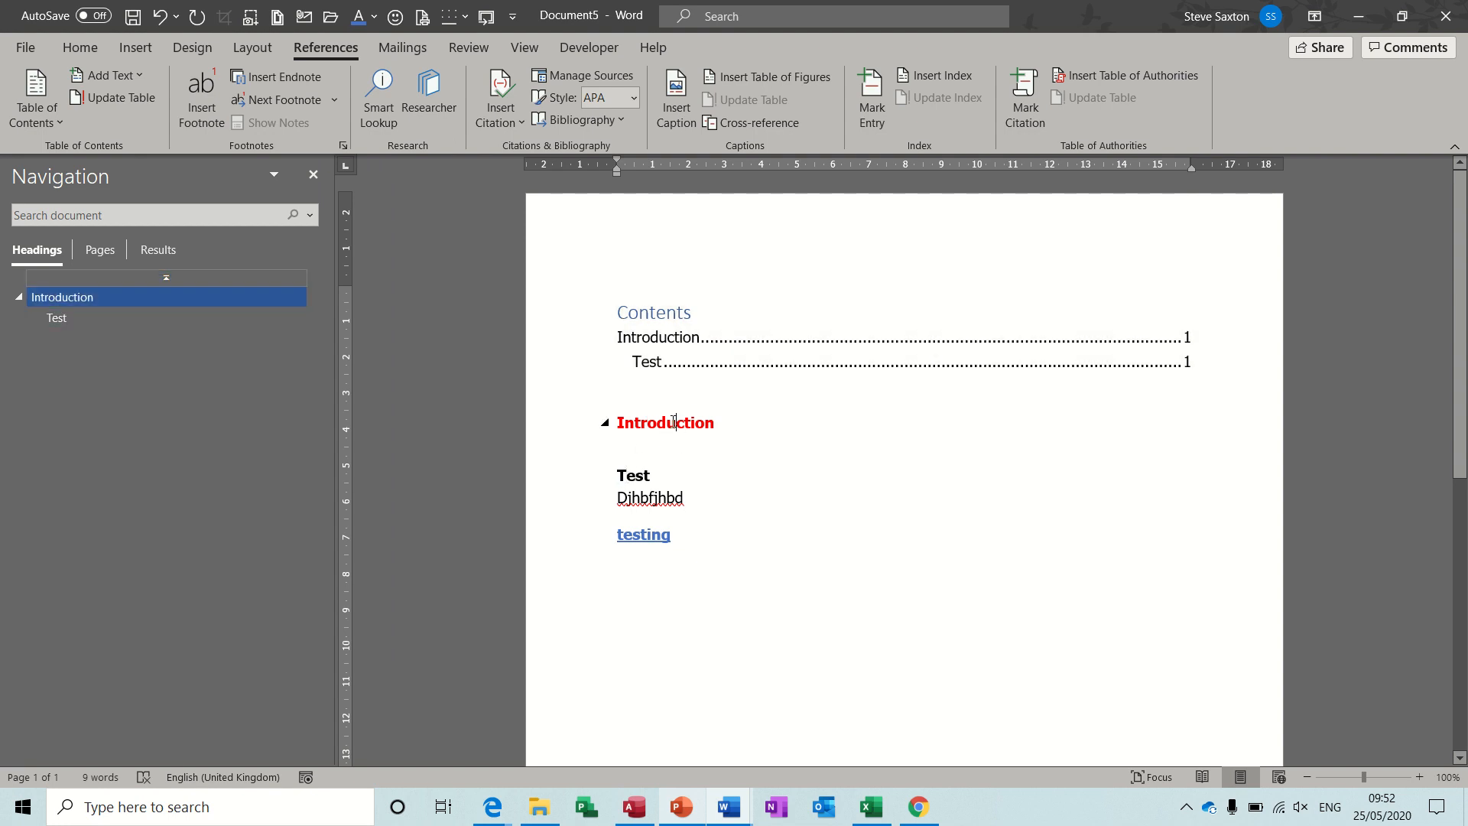
{"action": "left_click", "coordinate": [636, 475]}
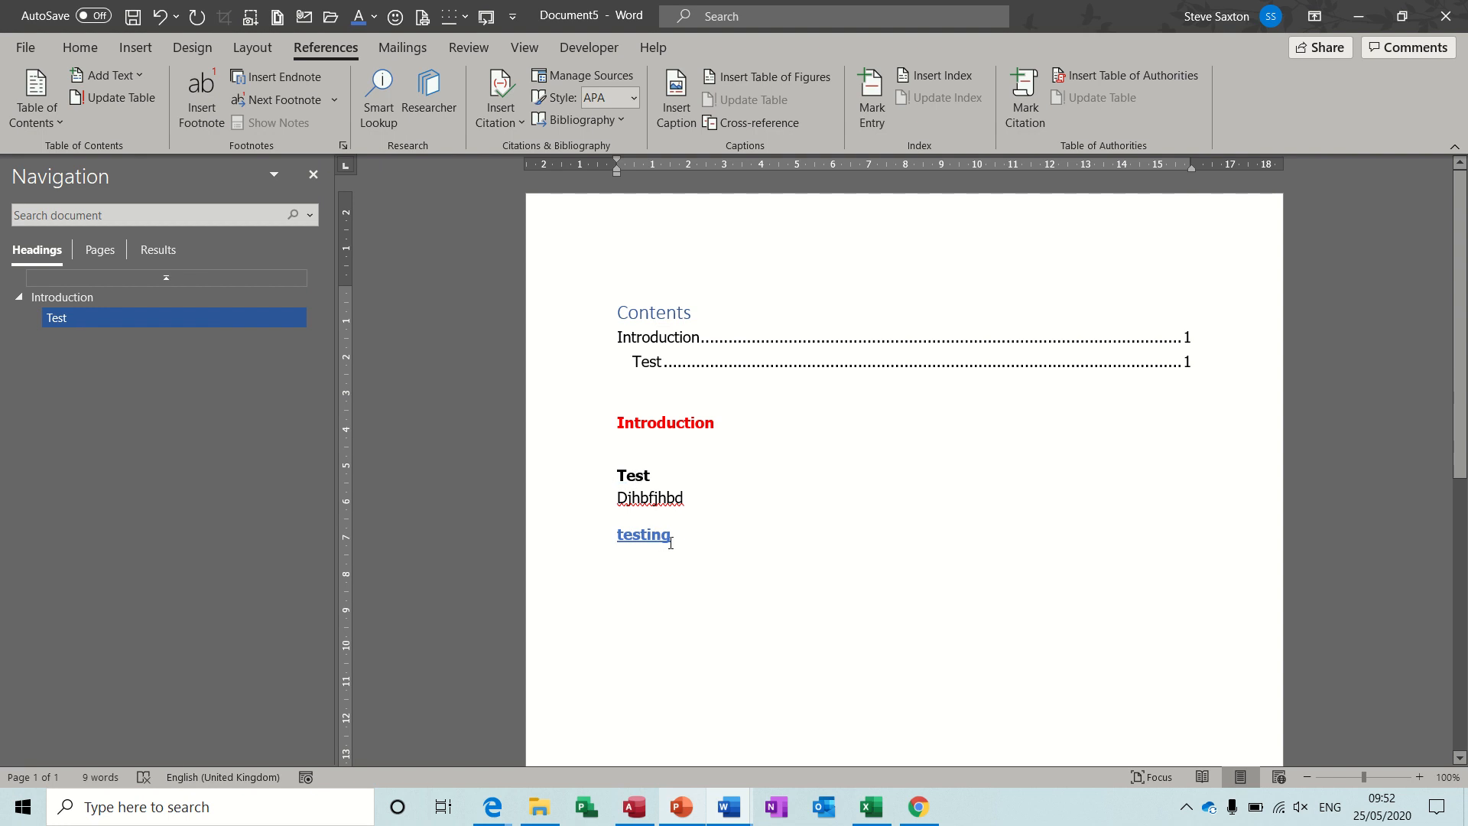
{"action": "left_click_drag", "start_coordinate": [682, 541], "coordinate": [616, 539]}
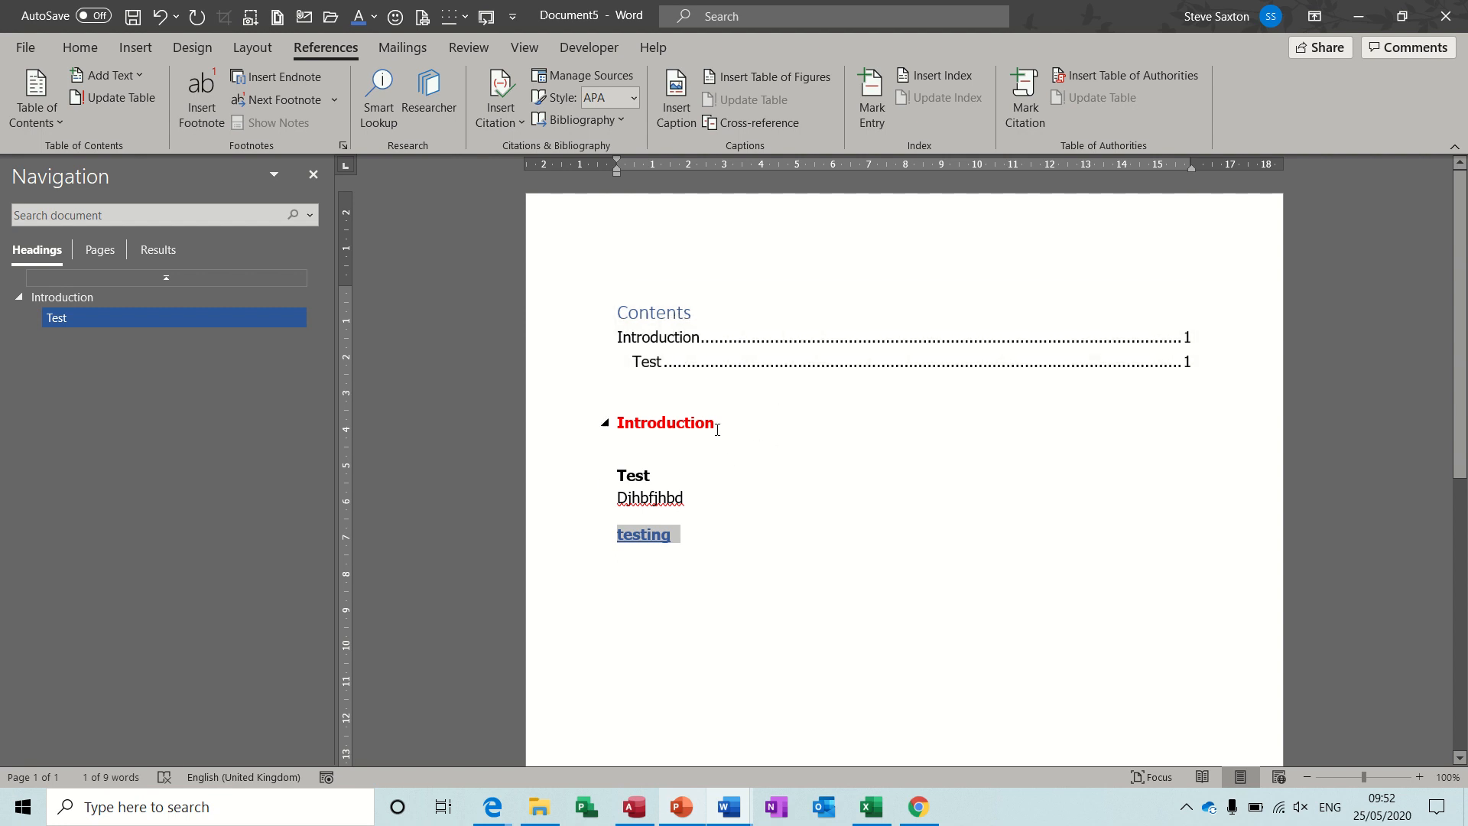
{"action": "left_click", "coordinate": [674, 337]}
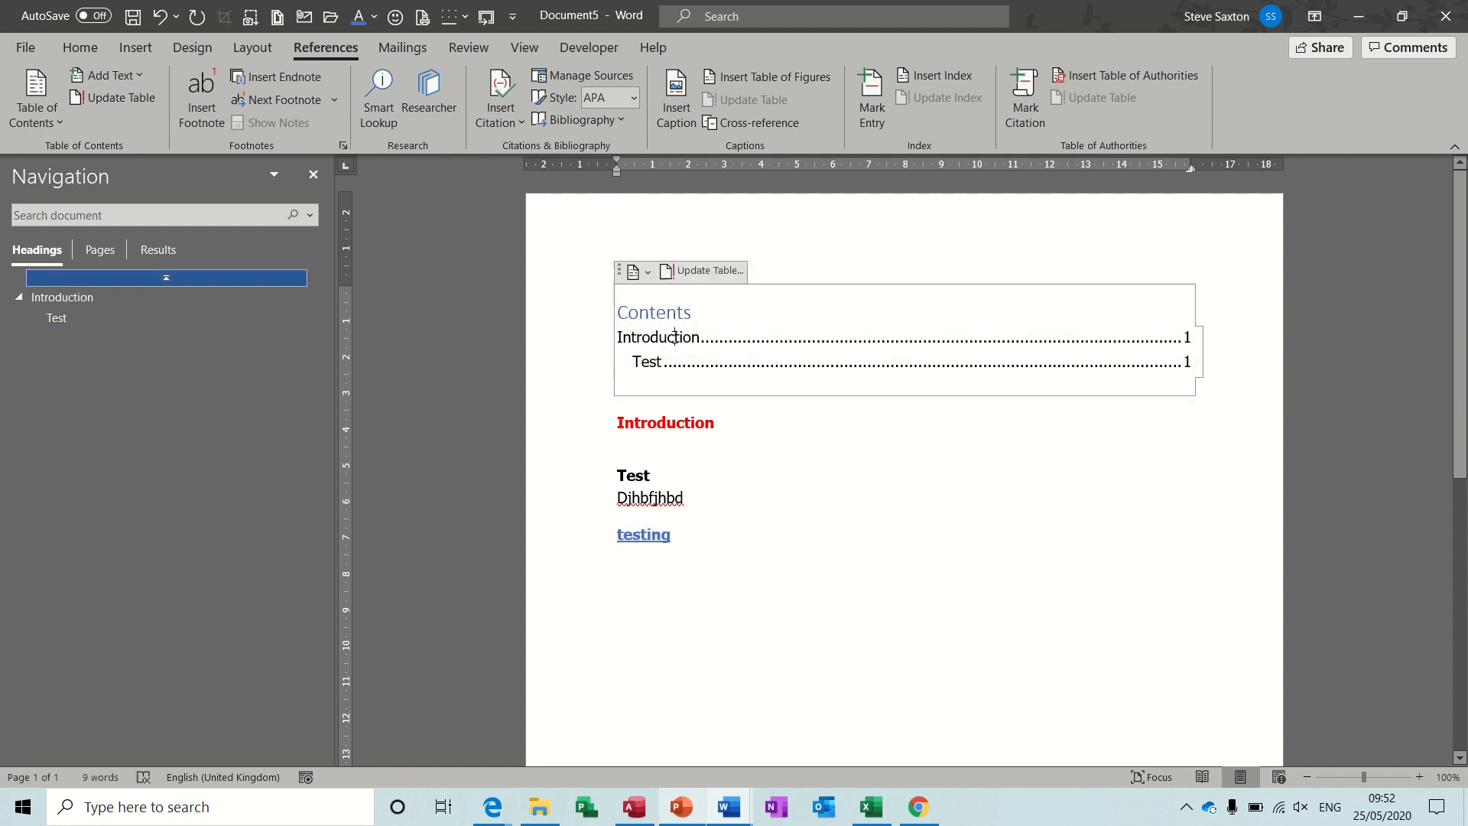
{"action": "left_click", "coordinate": [702, 271]}
{"action": "left_click", "coordinate": [688, 405]}
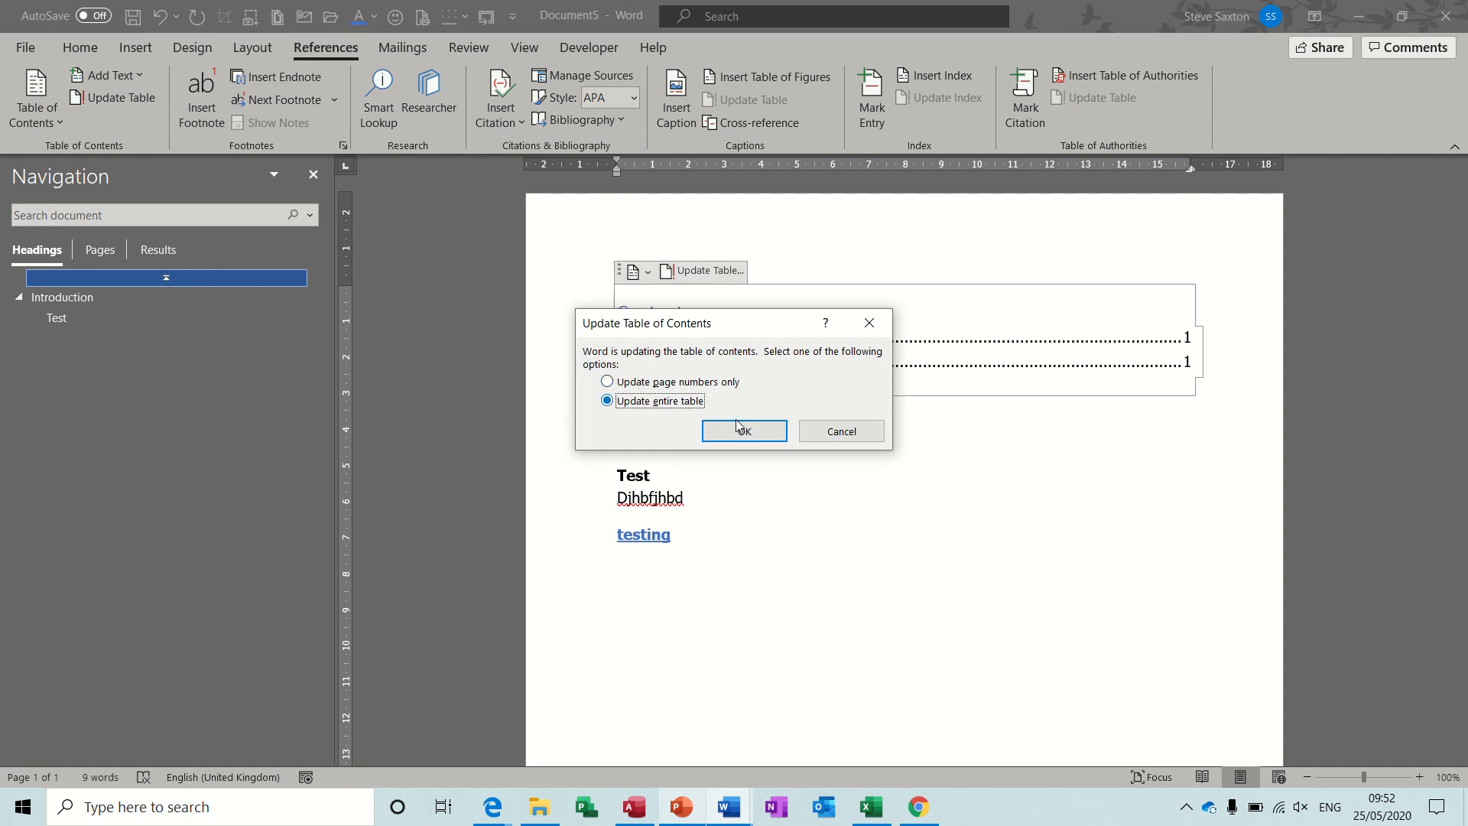
{"action": "left_click", "coordinate": [741, 429]}
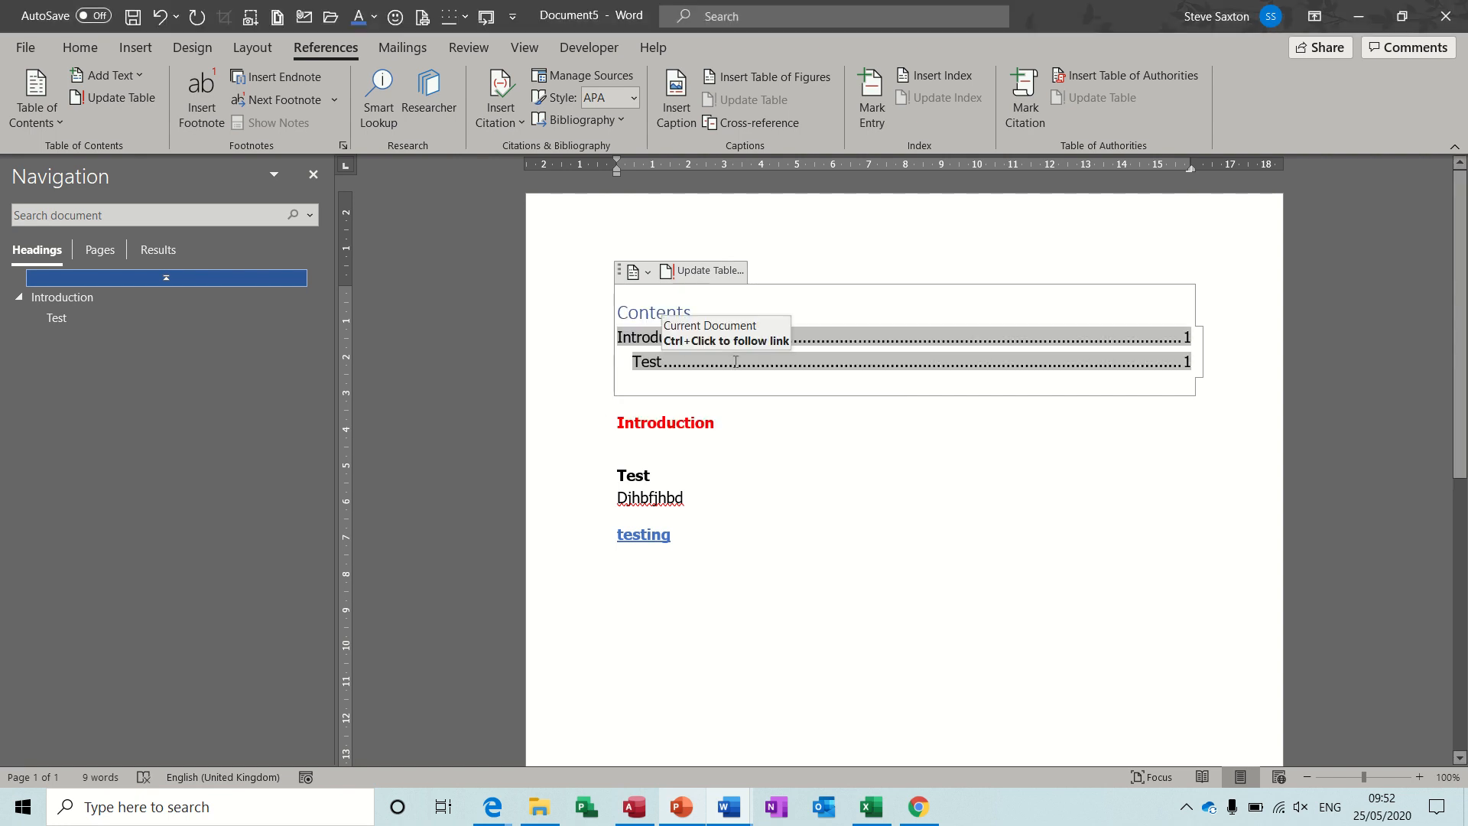
Close the practice document without saving its changes and return to the TOC 2018 document.
{"action": "left_click", "coordinate": [782, 549]}
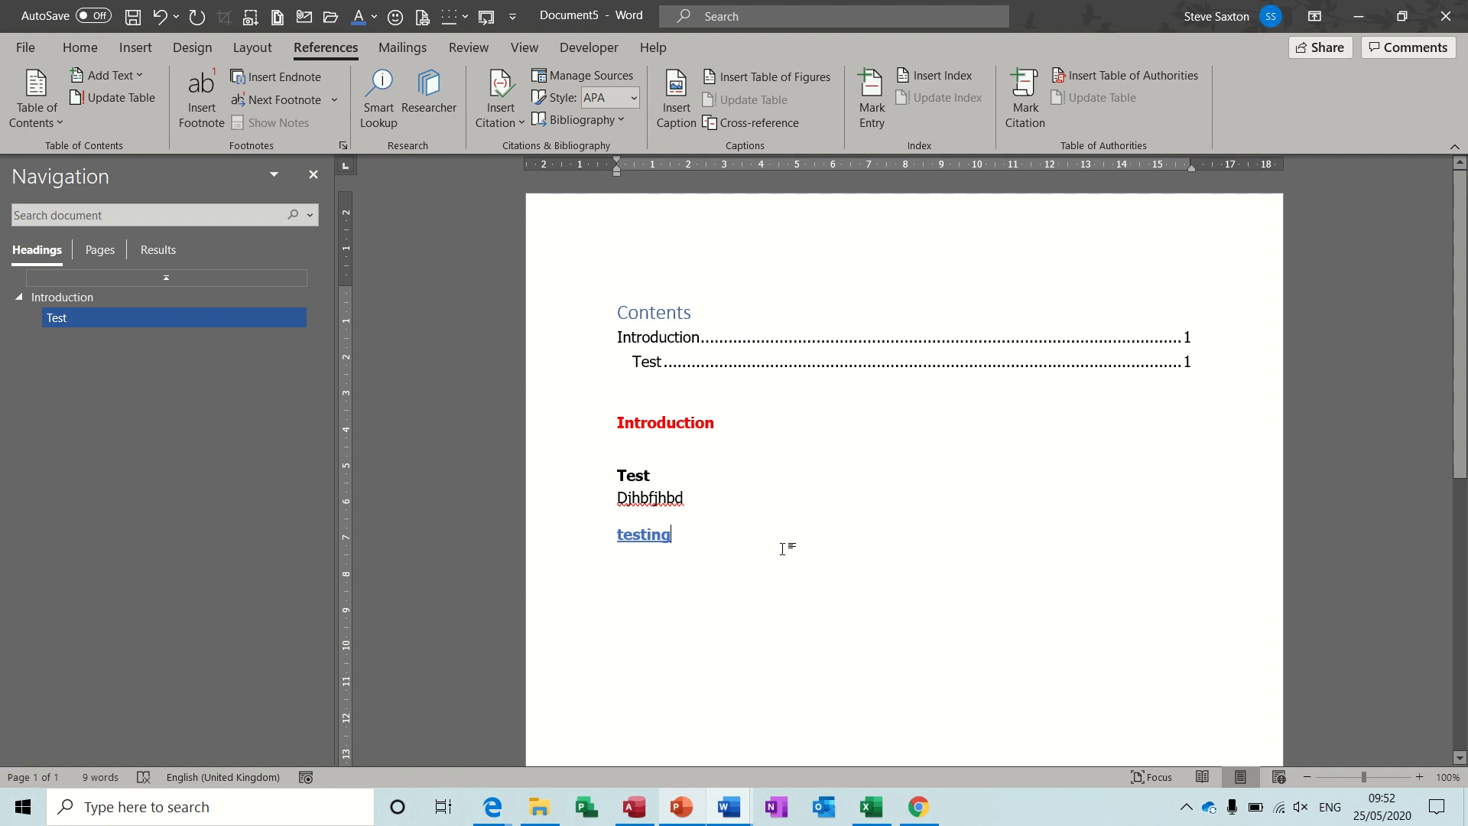
{"action": "key", "text": "alt+F4"}
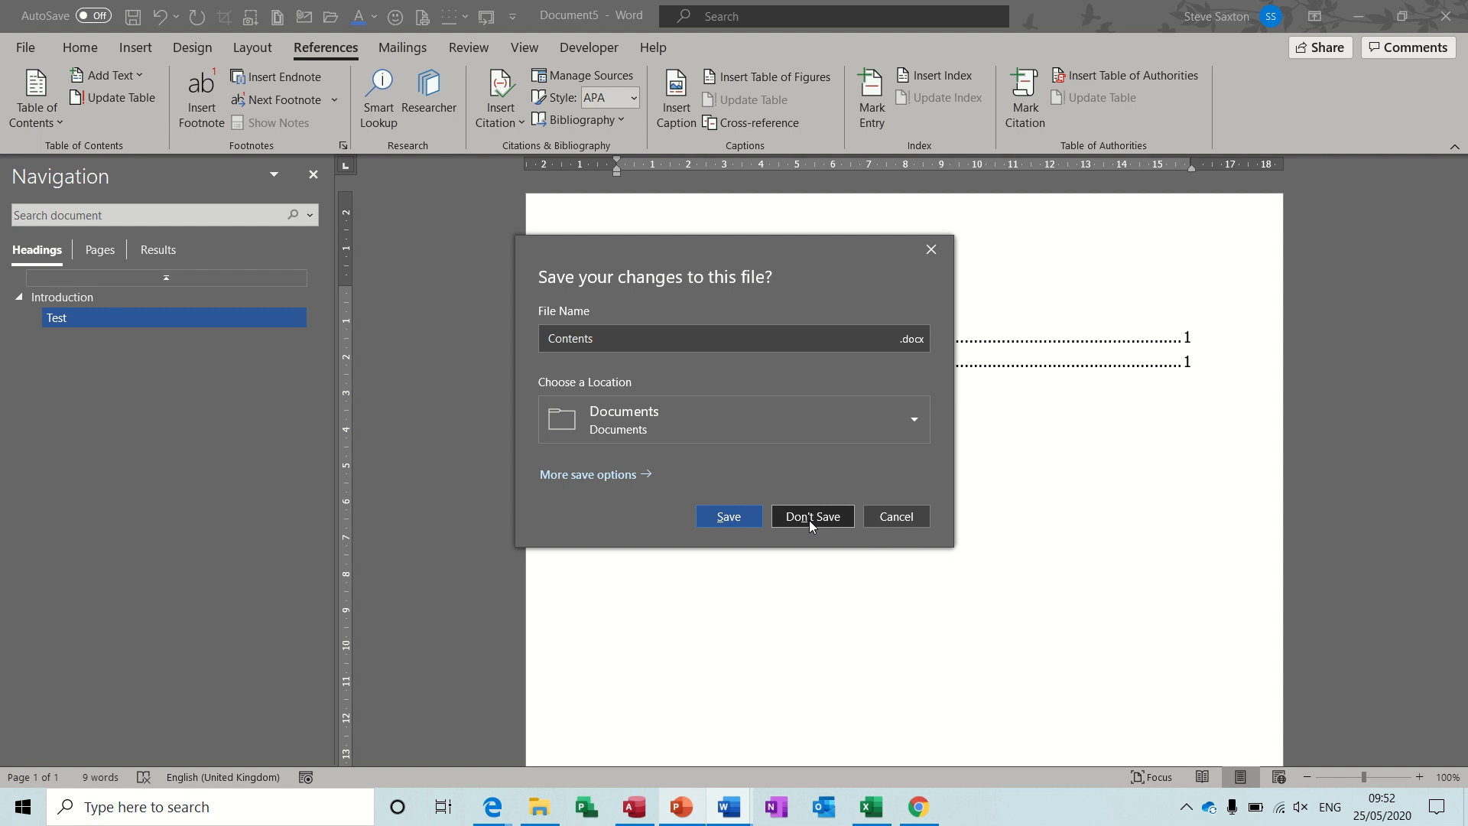
{"action": "left_click", "coordinate": [809, 517]}
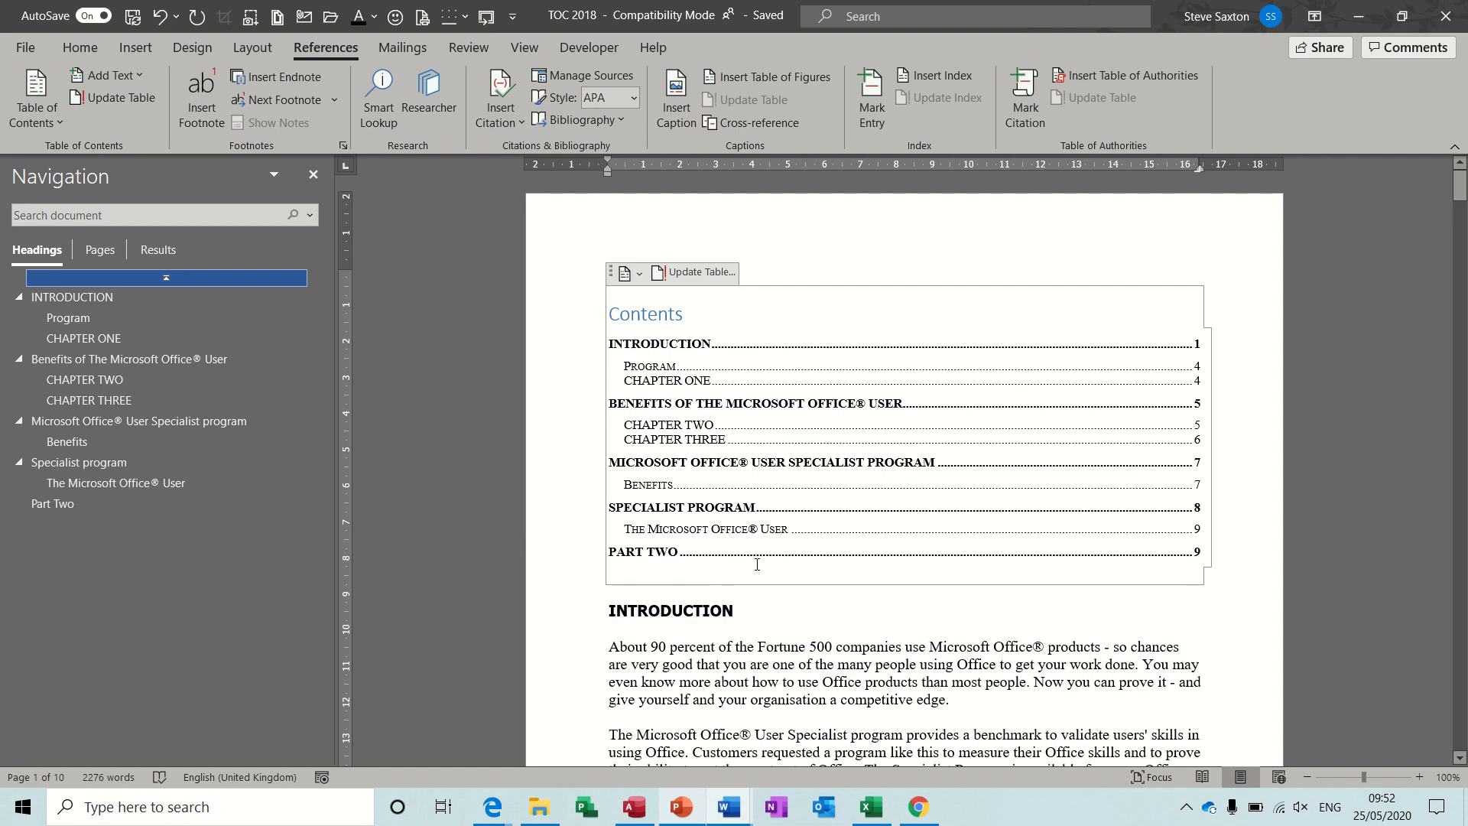